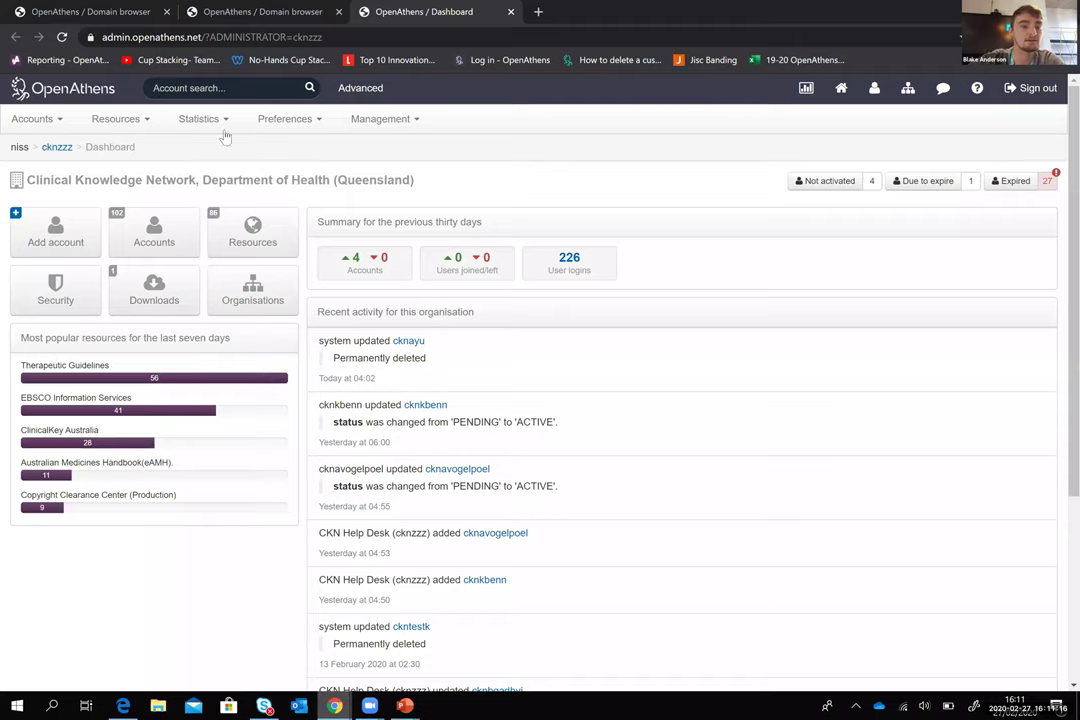
pyautogui.click(200, 120)
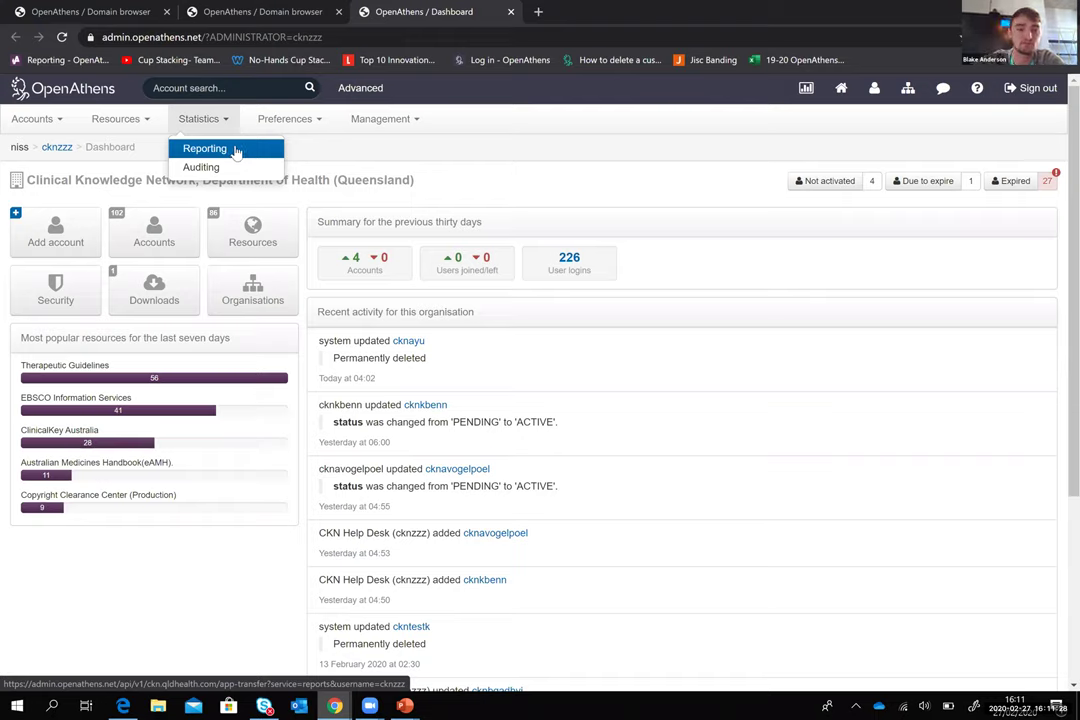
pyautogui.click(235, 149)
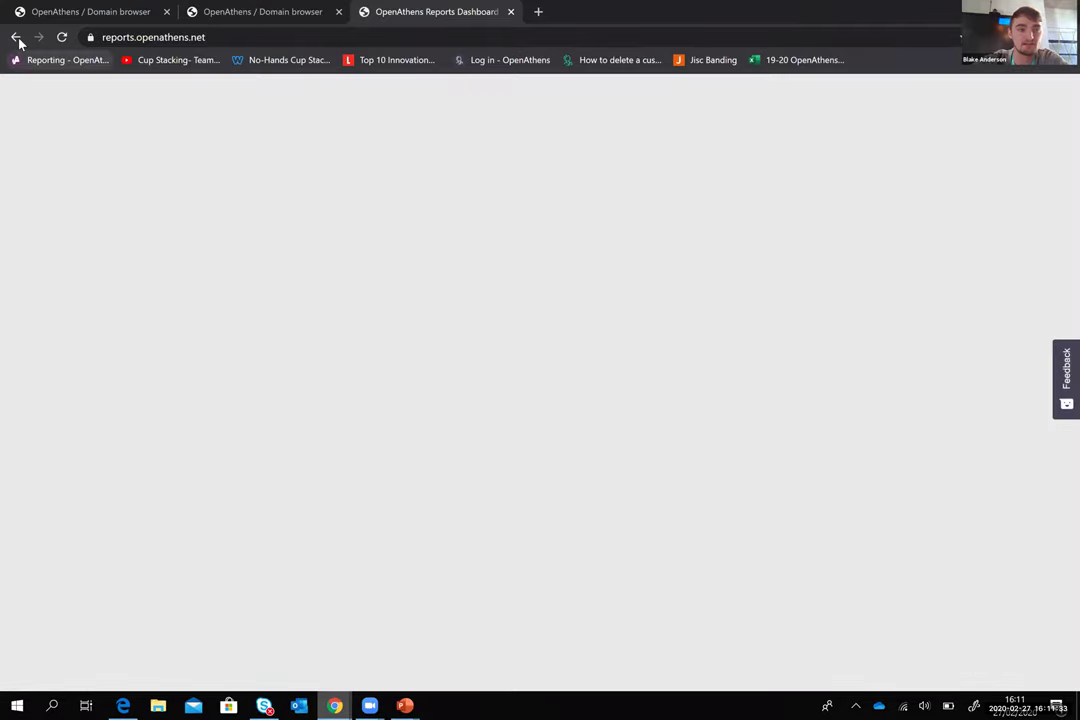
pyautogui.click(16, 39)
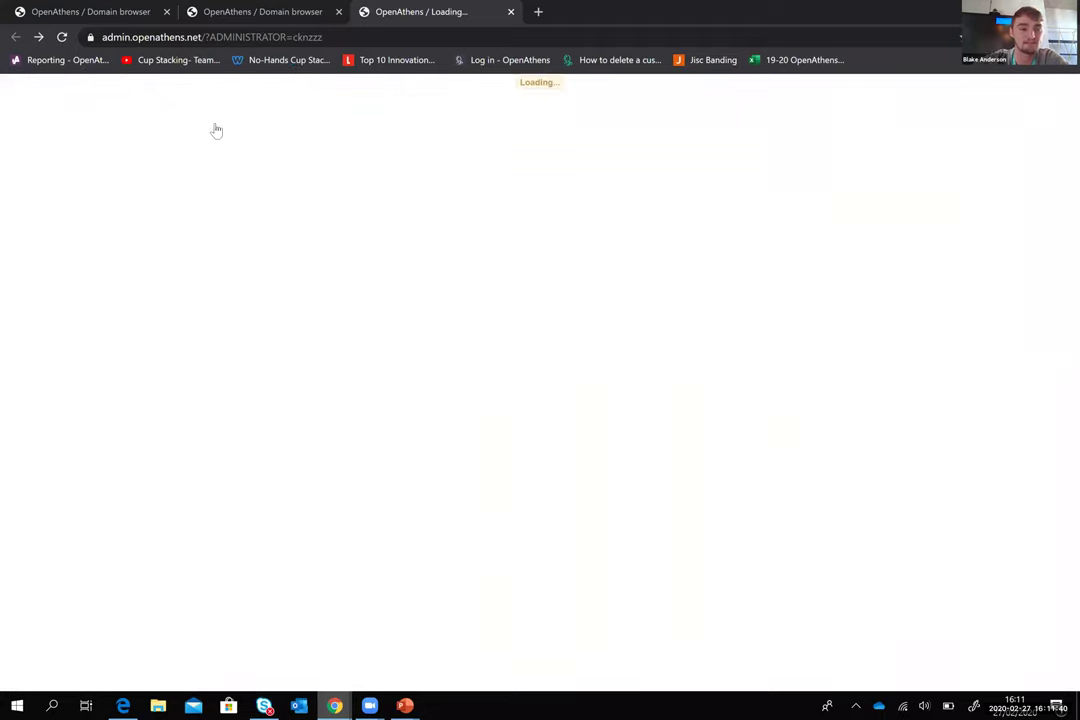
# Step: Open the OpenAthens reports dashboard from the organisation's administration area
pyautogui.click(196, 120)
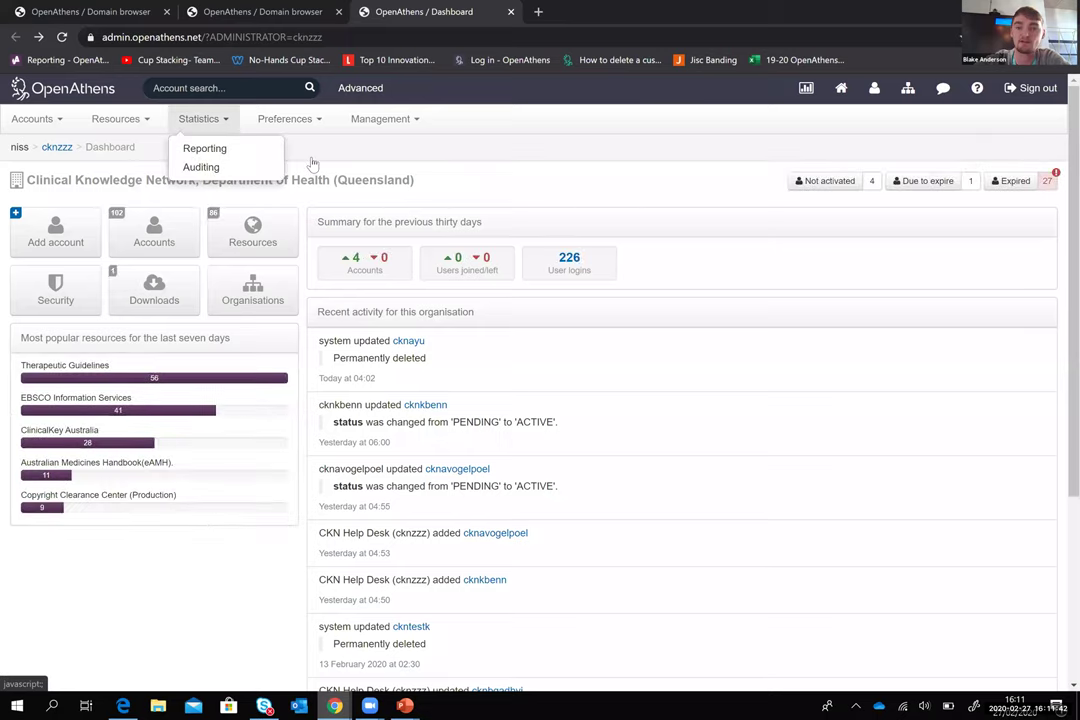
pyautogui.click(806, 90)
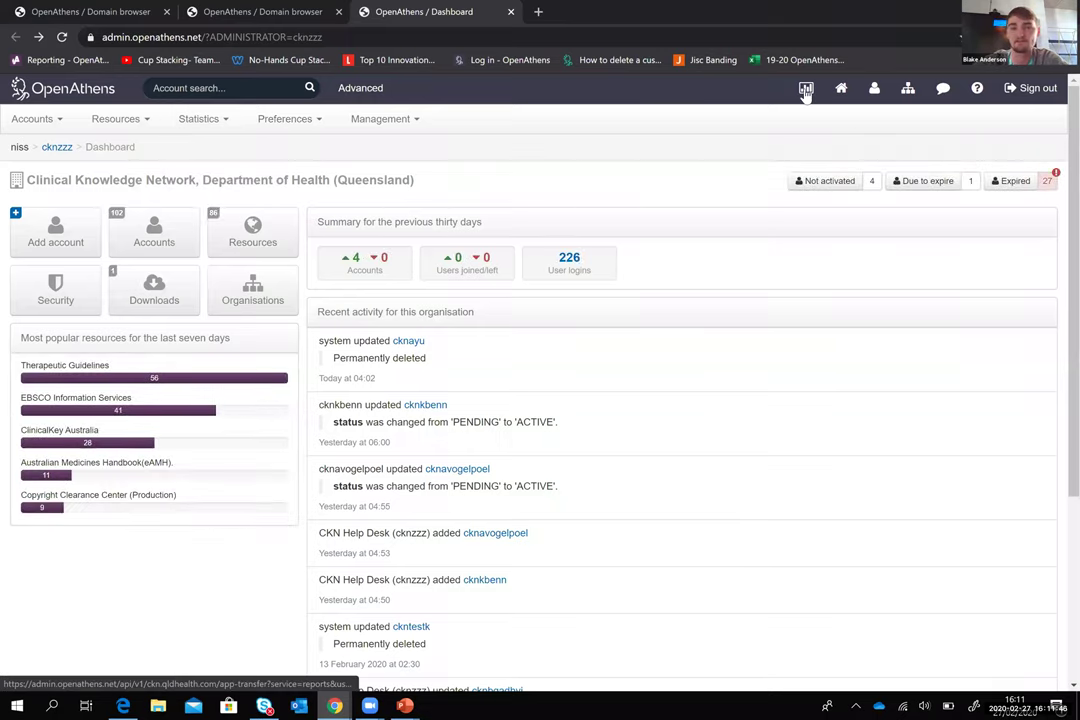
pyautogui.click(806, 90)
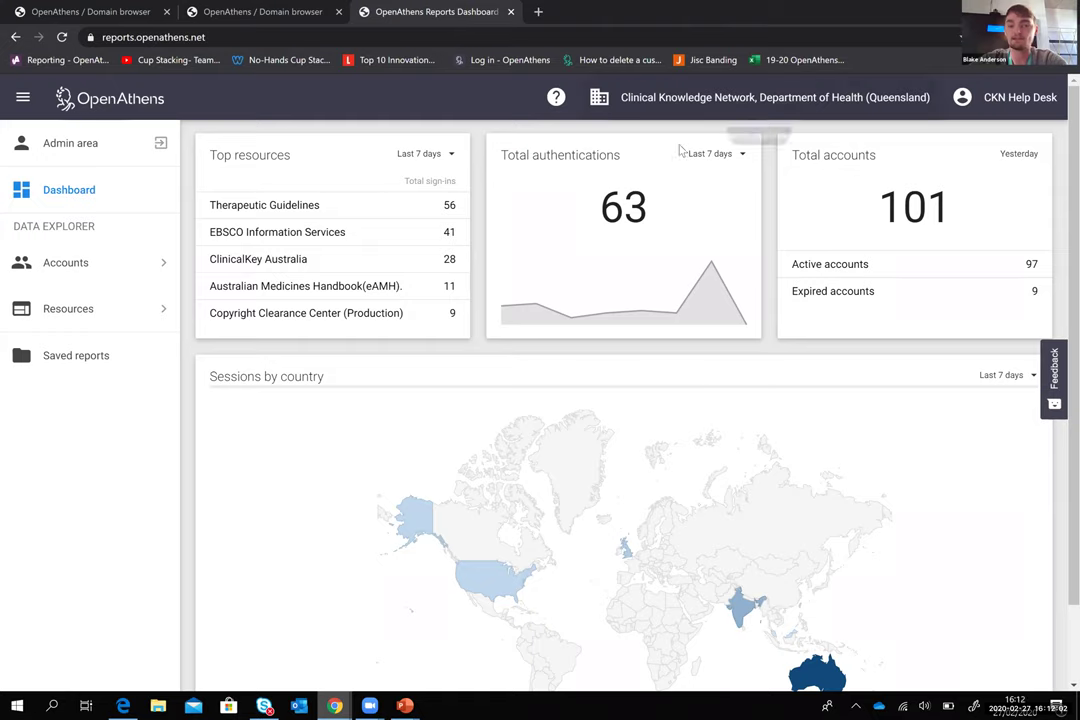
# Step: Check the period options for total authentications and inspect Australia on the sessions-by-country map
pyautogui.click(742, 158)
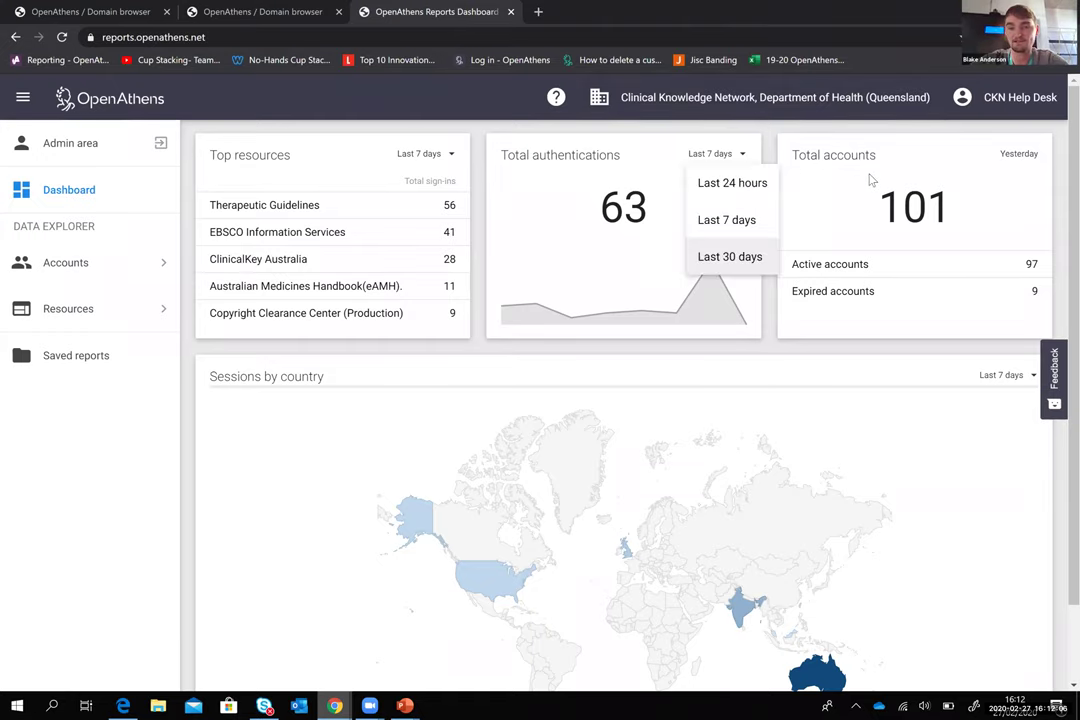
pyautogui.click(820, 163)
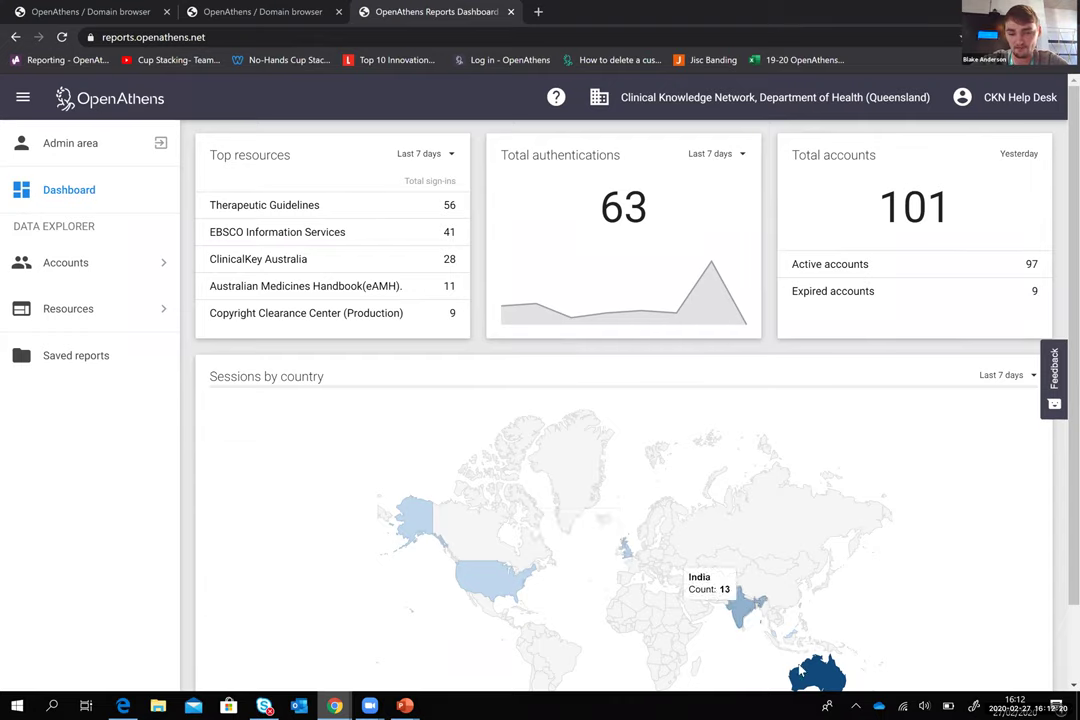
pyautogui.moveTo(825, 677)
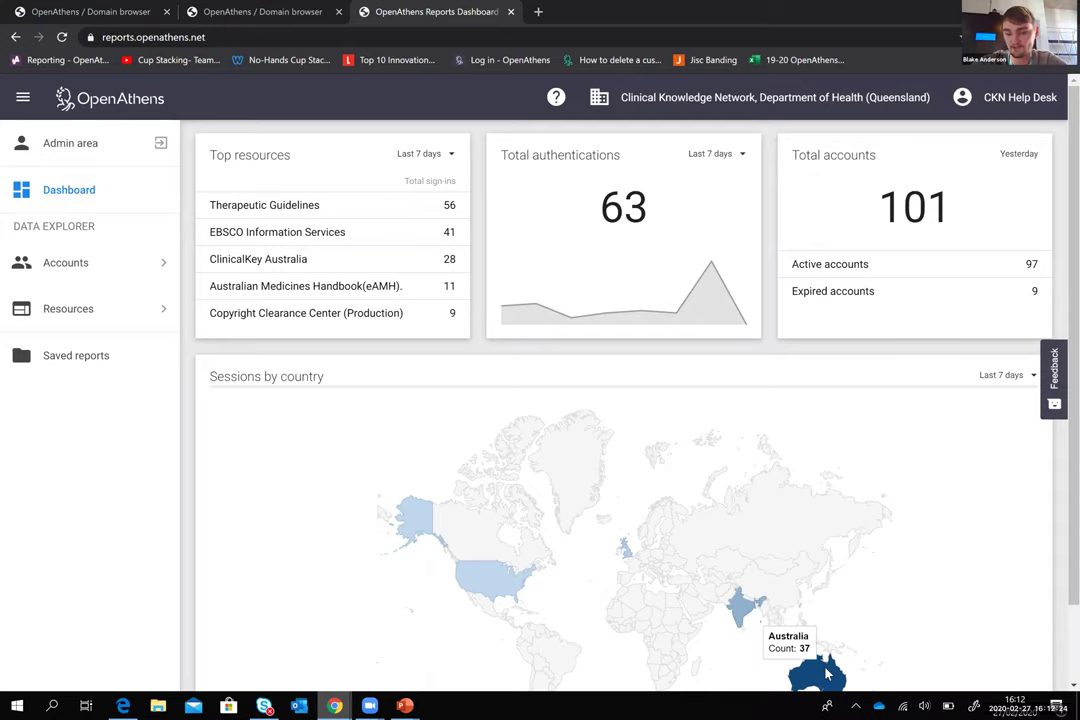
pyautogui.scroll(-2, 822, 595)
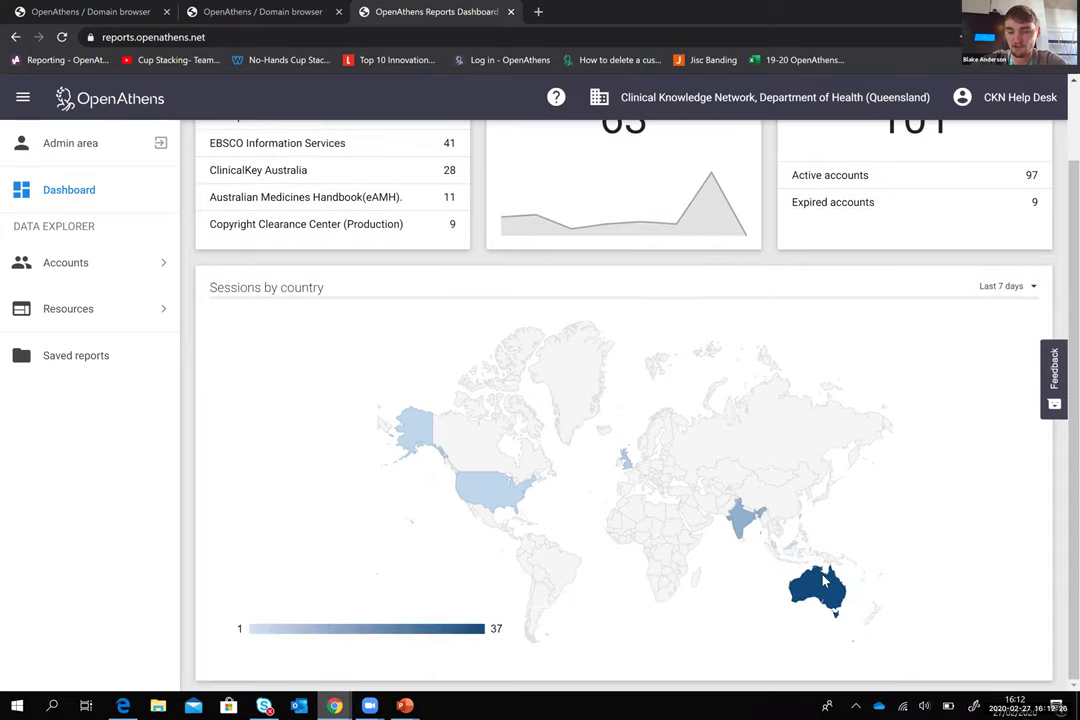
pyautogui.moveTo(822, 580)
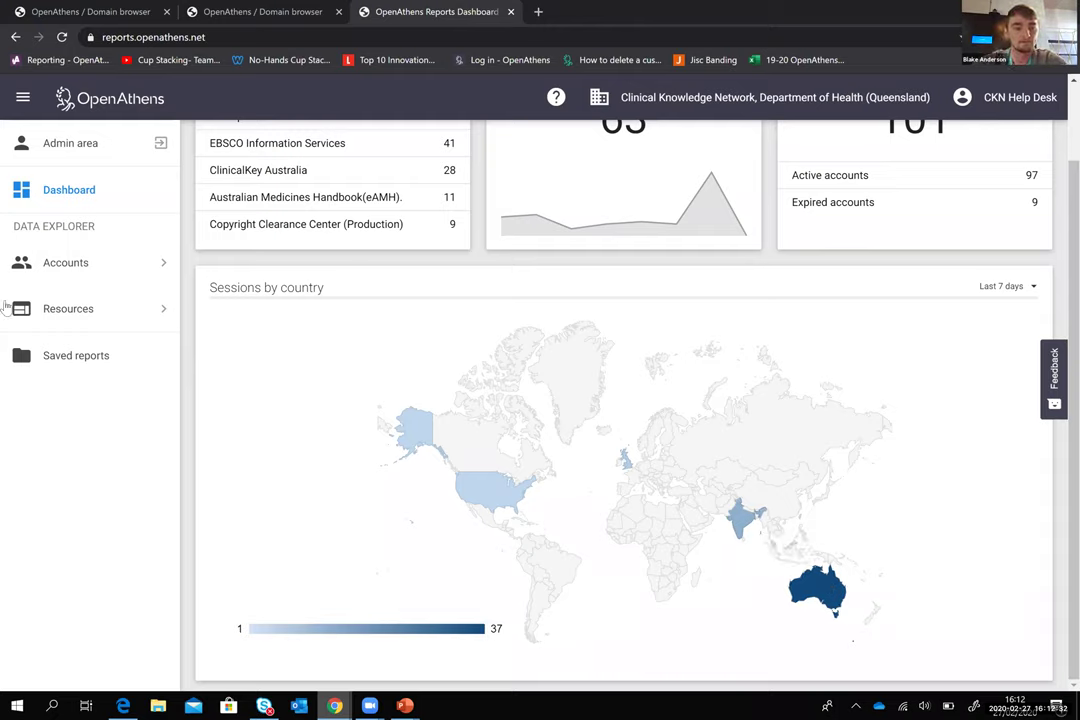
# Step: Open the account totals report in the data explorer
pyautogui.click(140, 263)
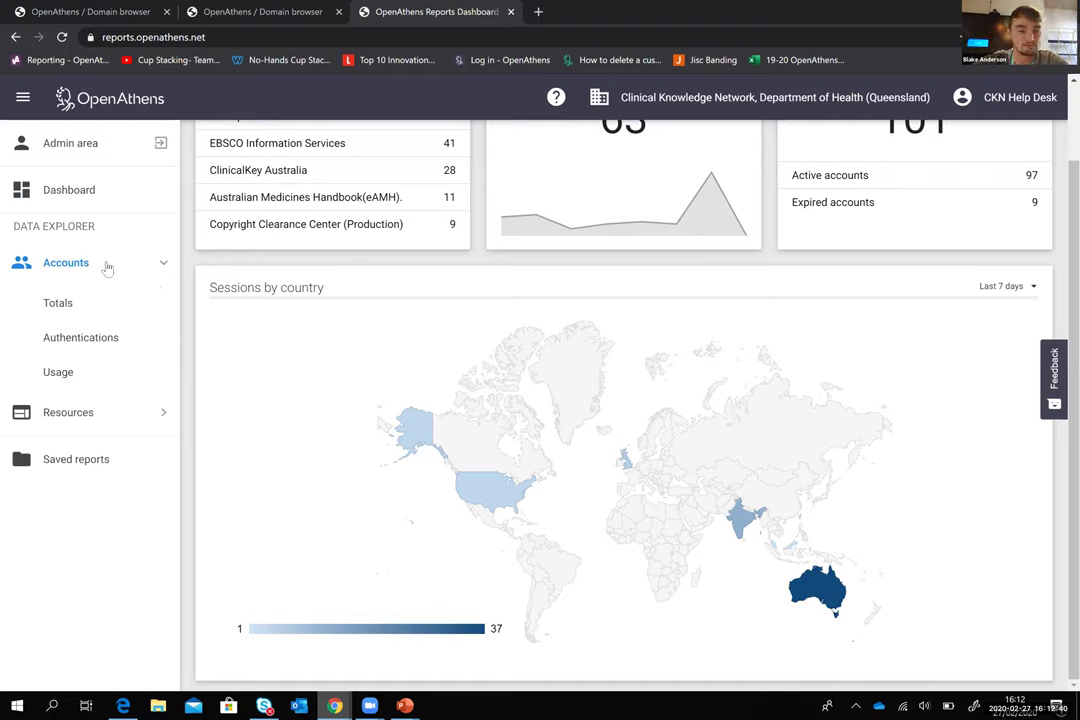
pyautogui.click(70, 412)
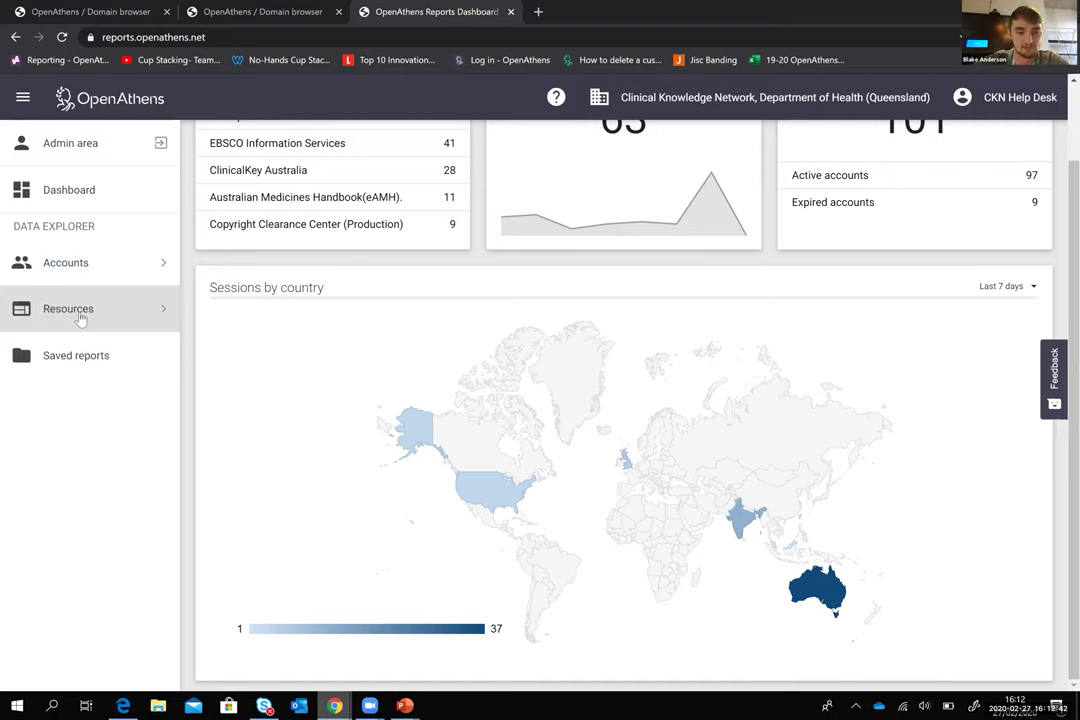
pyautogui.click(119, 268)
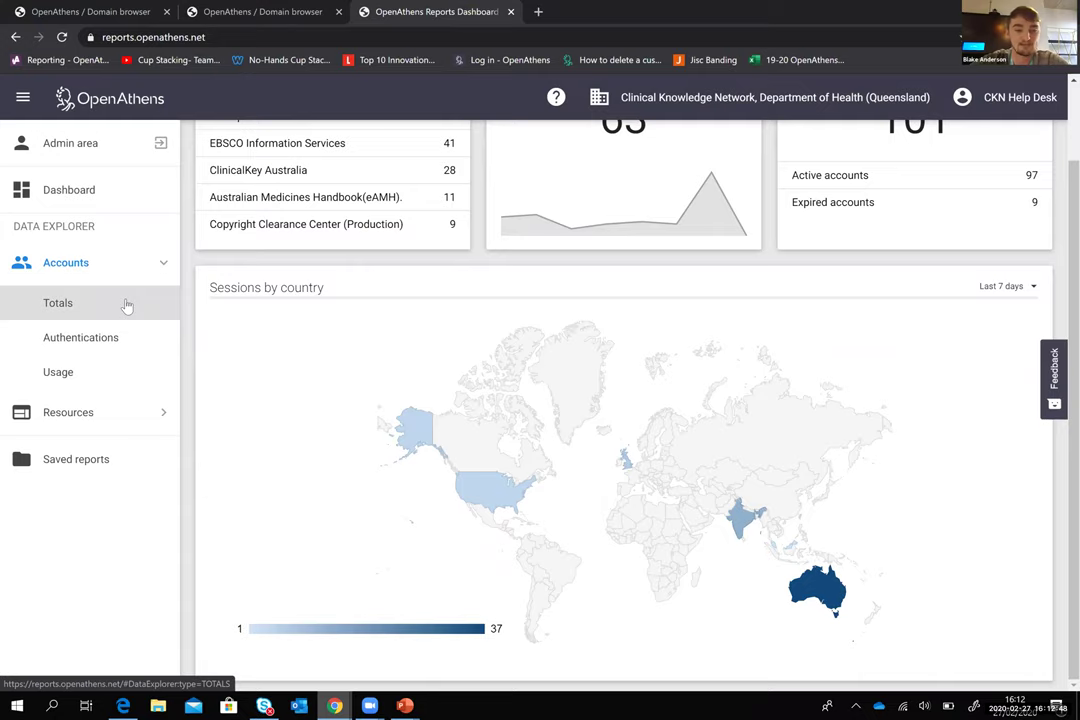
pyautogui.click(125, 304)
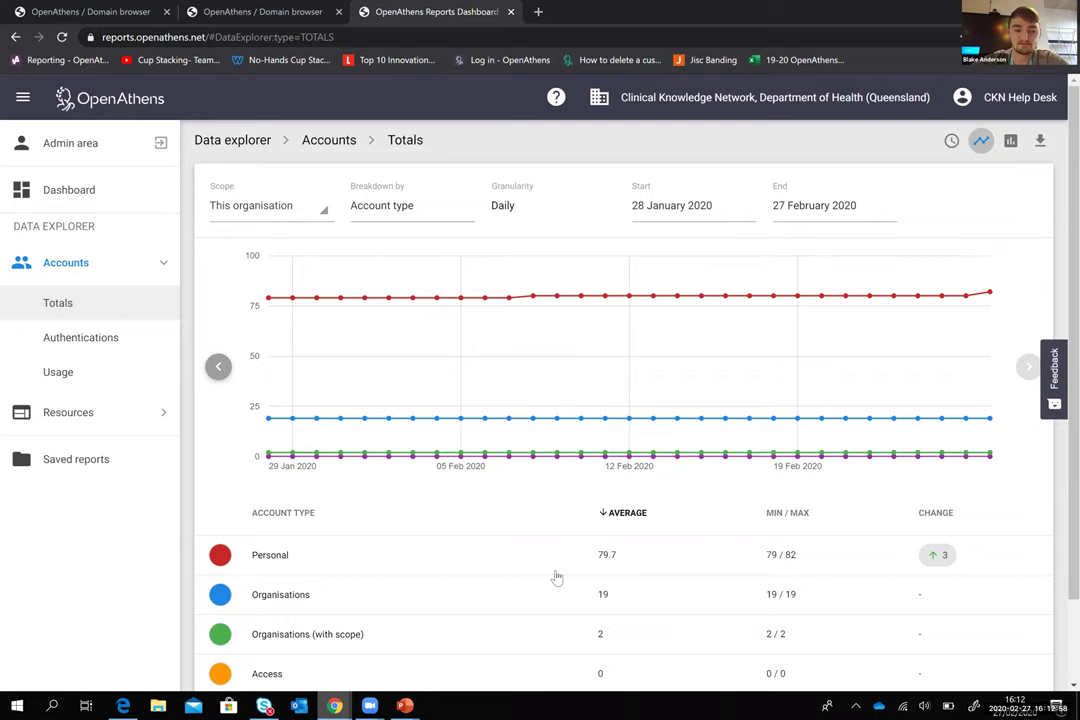
# Step: Review the account type rows of the totals report and set its scope to All organisations
pyautogui.scroll(-1, 557, 578)
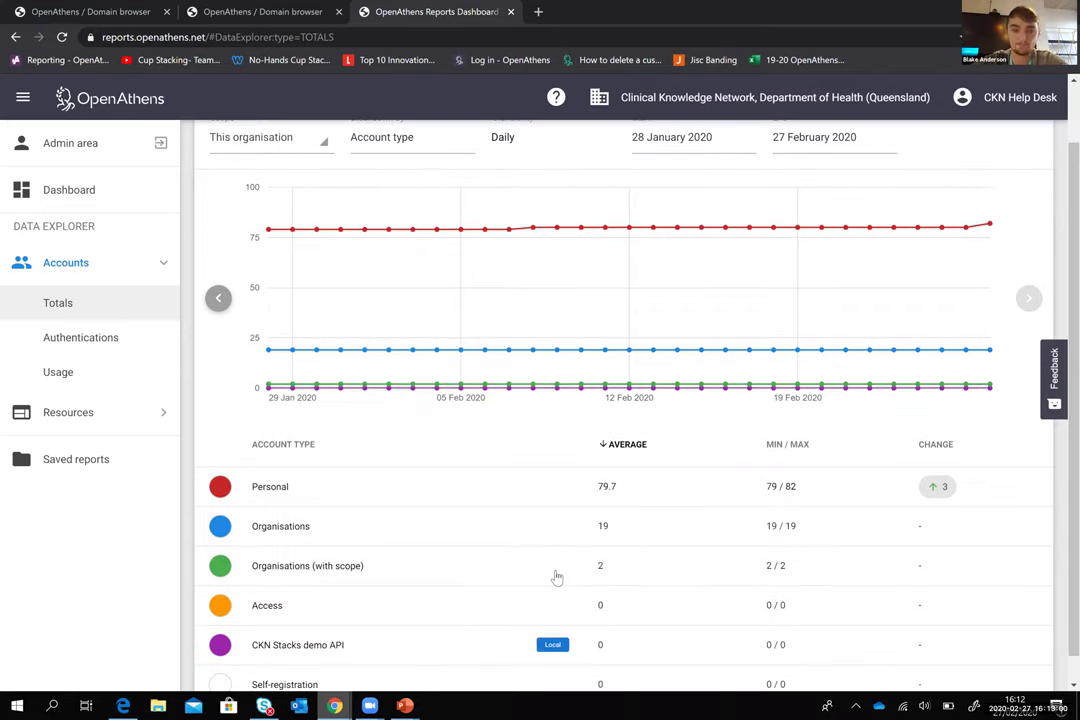
pyautogui.scroll(-1, 557, 578)
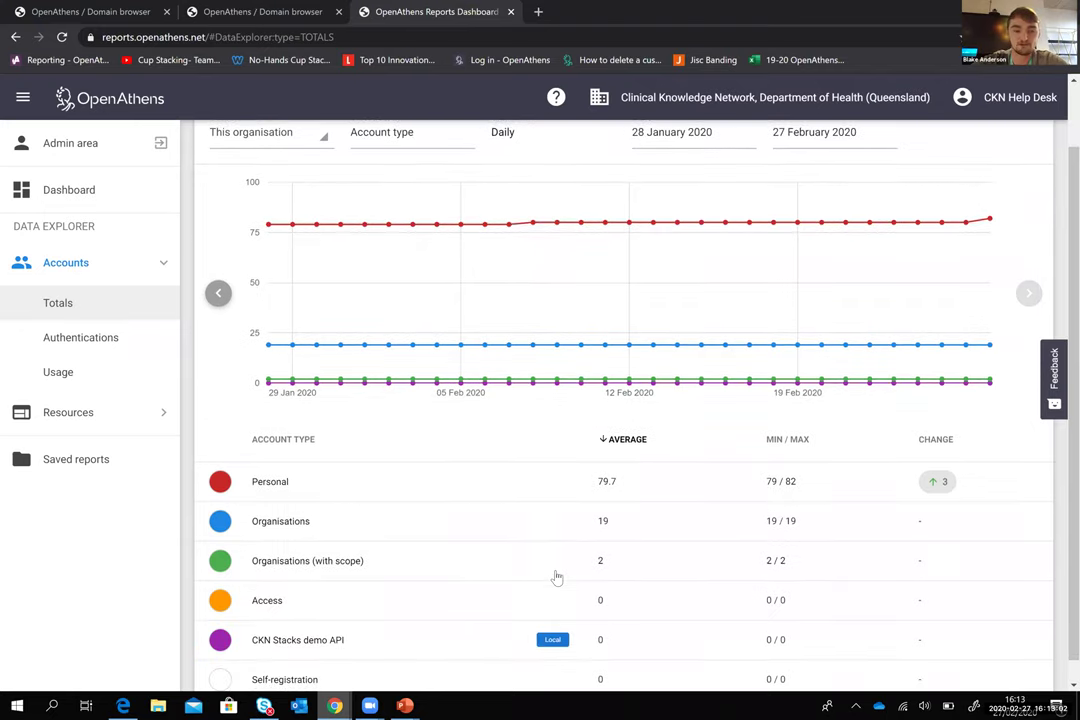
pyautogui.scroll(-1, 557, 578)
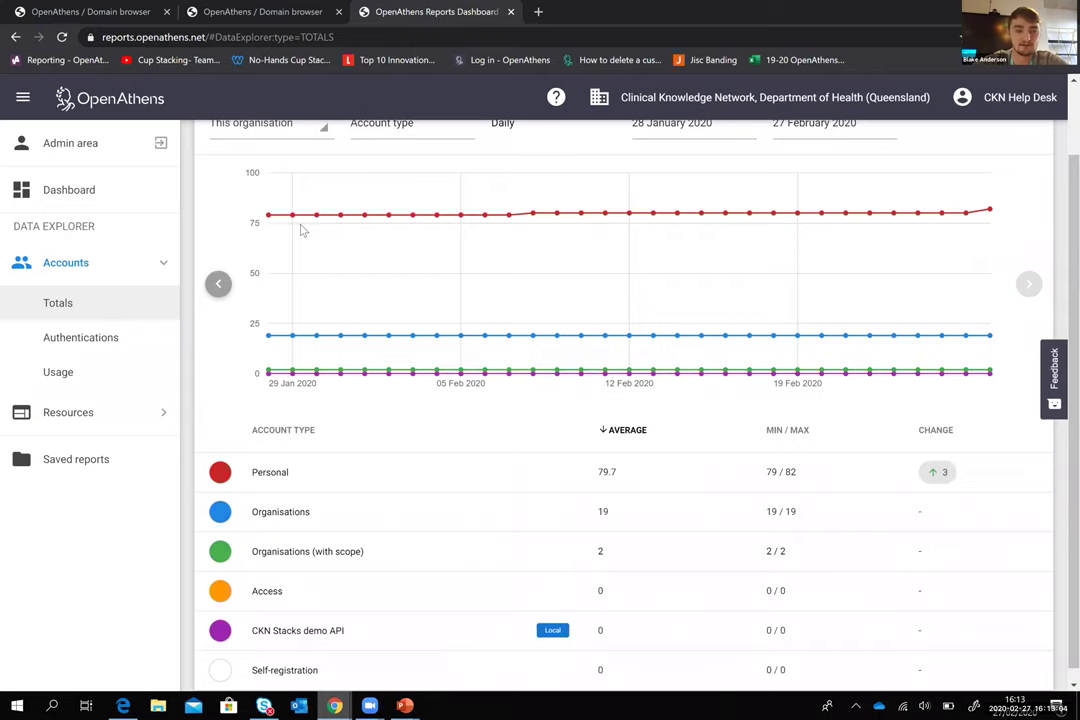
pyautogui.scroll(2, 280, 222)
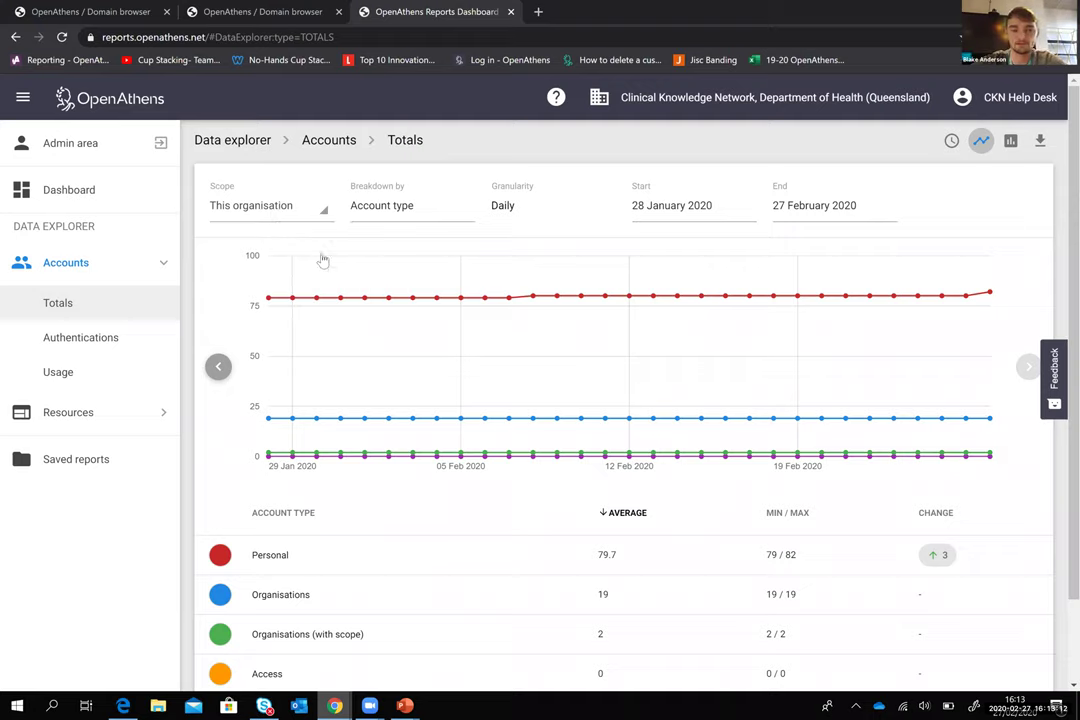
pyautogui.click(270, 207)
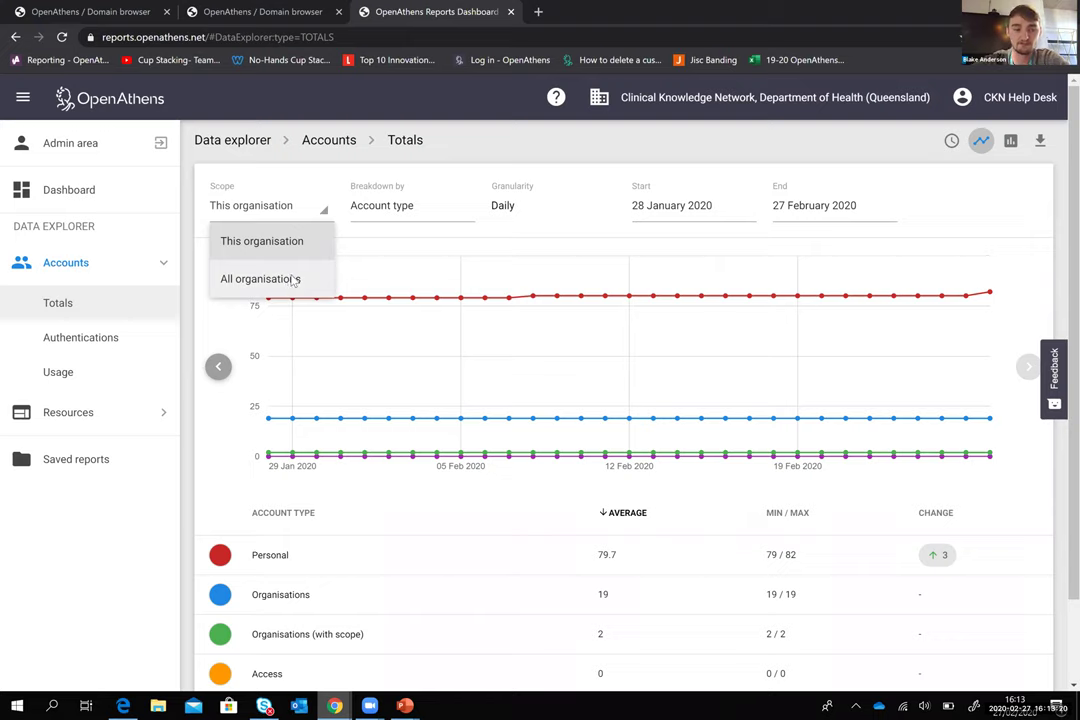
pyautogui.click(293, 280)
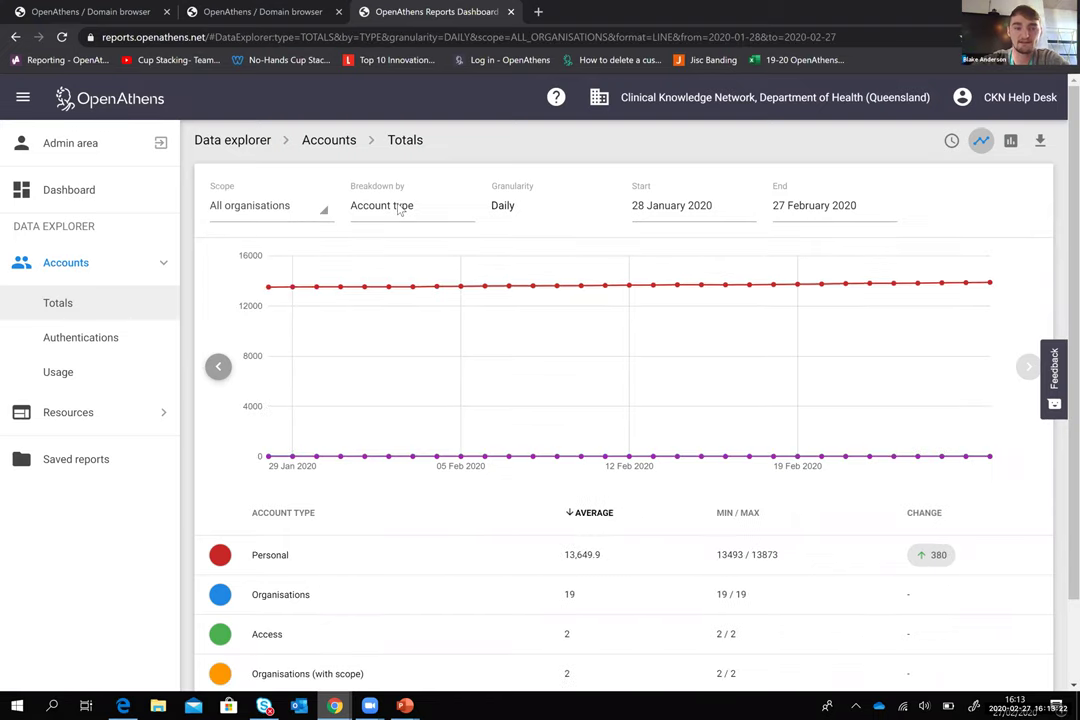
# Step: Look through the totals report's breakdown options and start date calendar, leaving both settings as they are
pyautogui.click(470, 207)
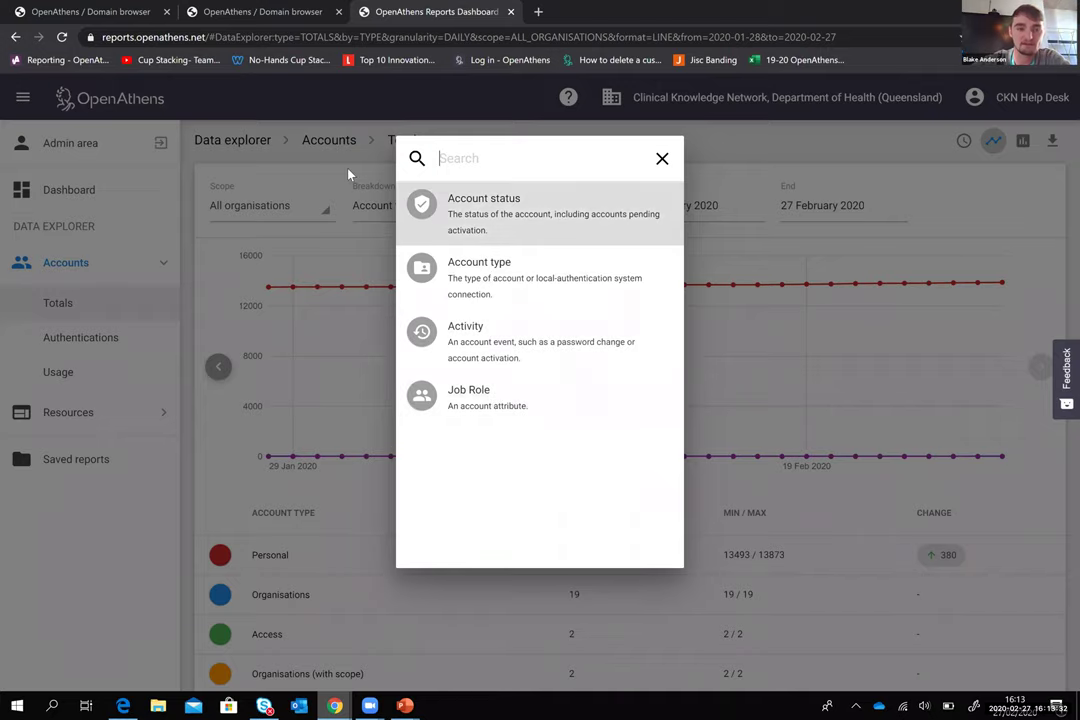
pyautogui.press('Escape')
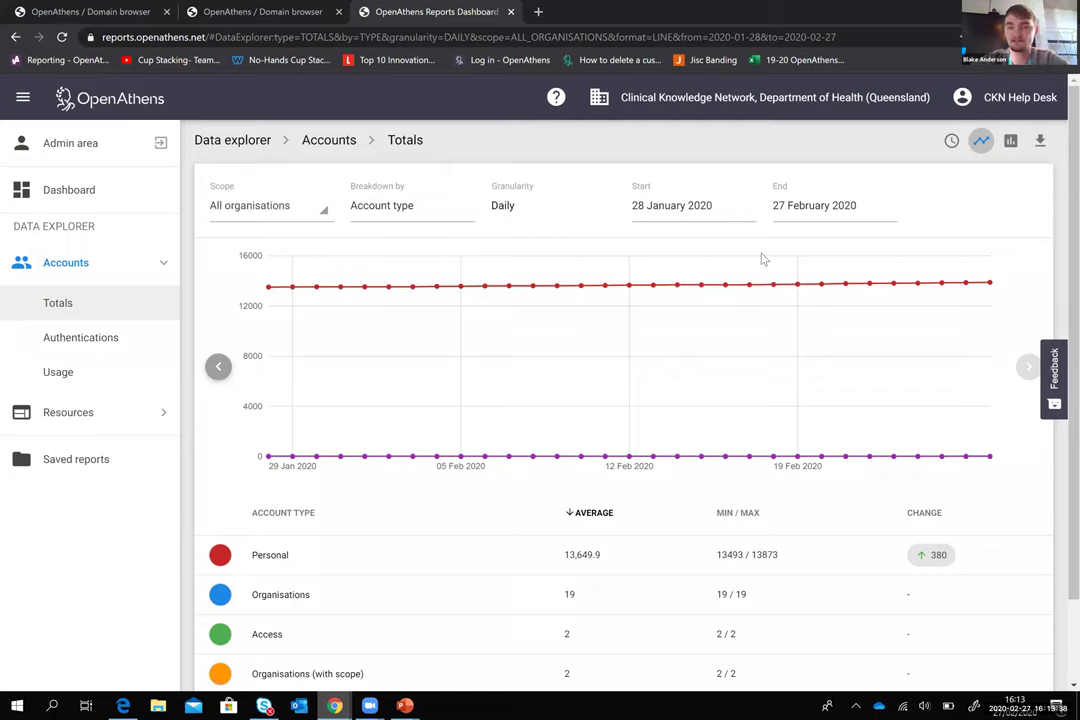
pyautogui.click(714, 209)
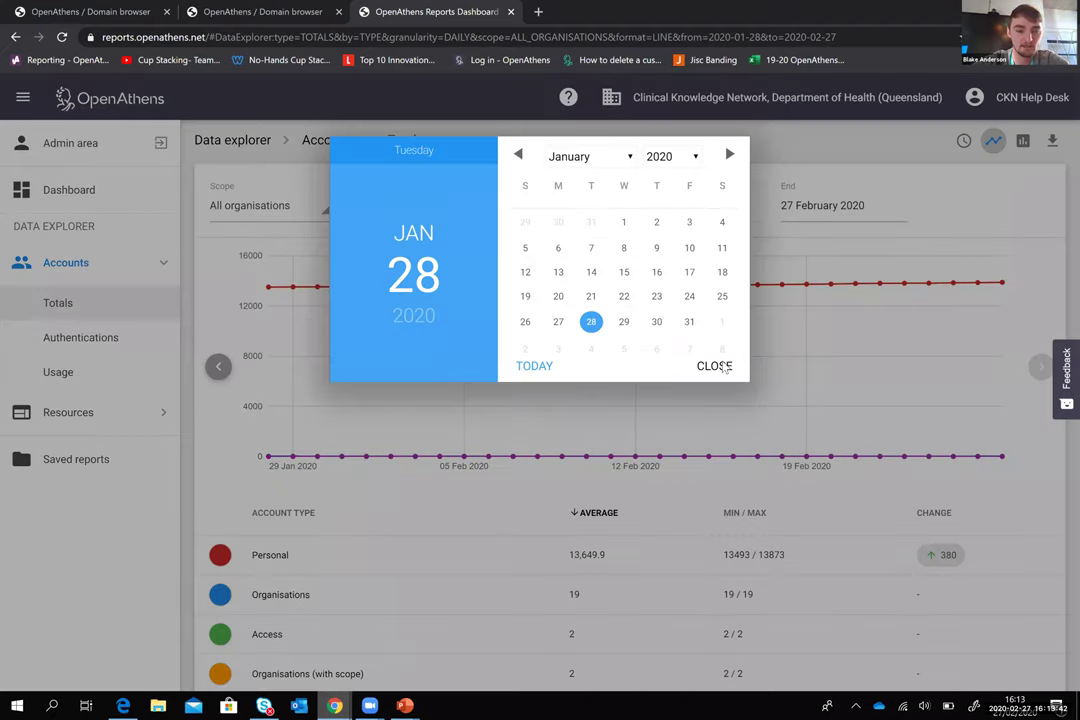
pyautogui.click(378, 370)
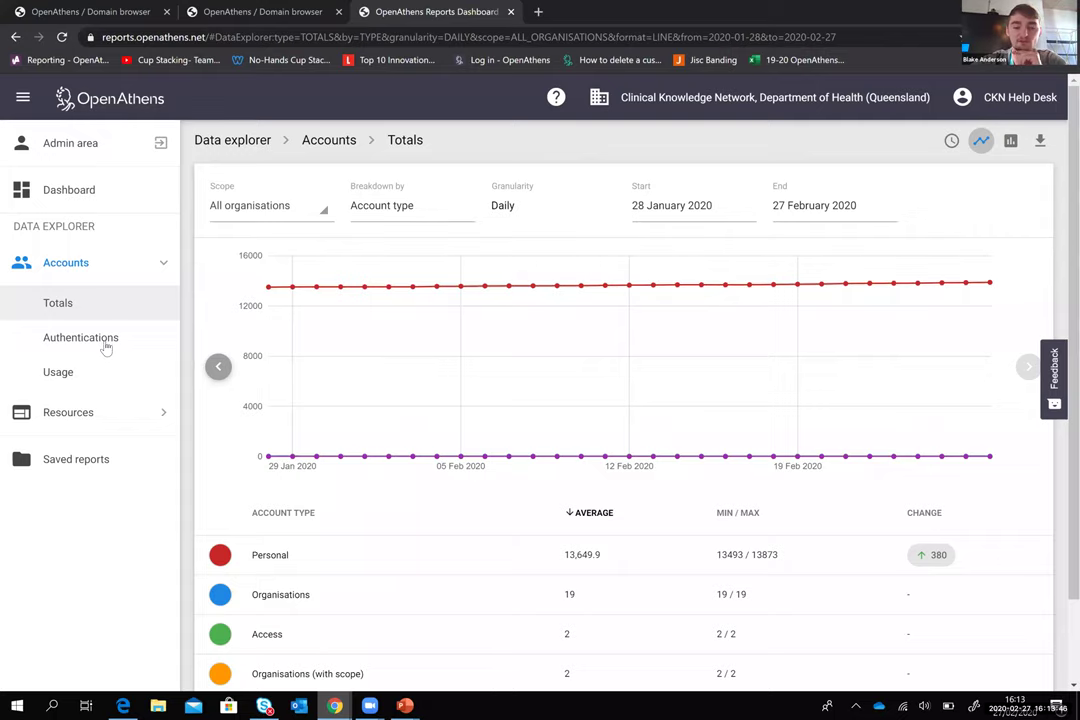
# Step: Open the account authentications report and inspect the successful authentications on 1 February 2020
pyautogui.click(165, 339)
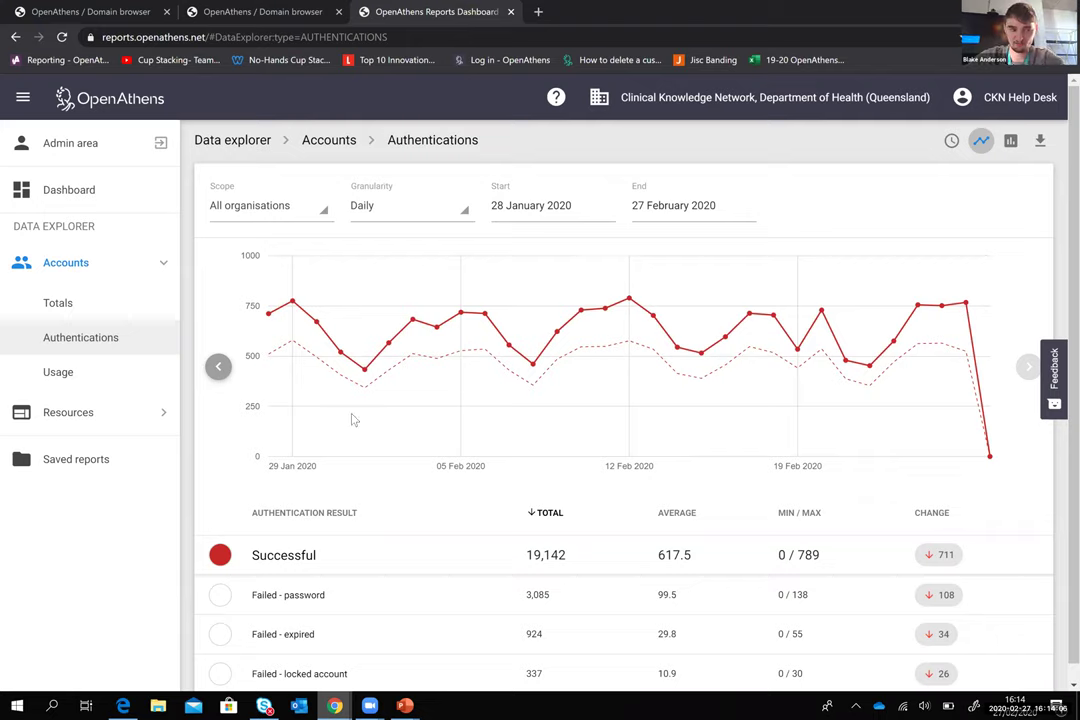
pyautogui.click(101, 405)
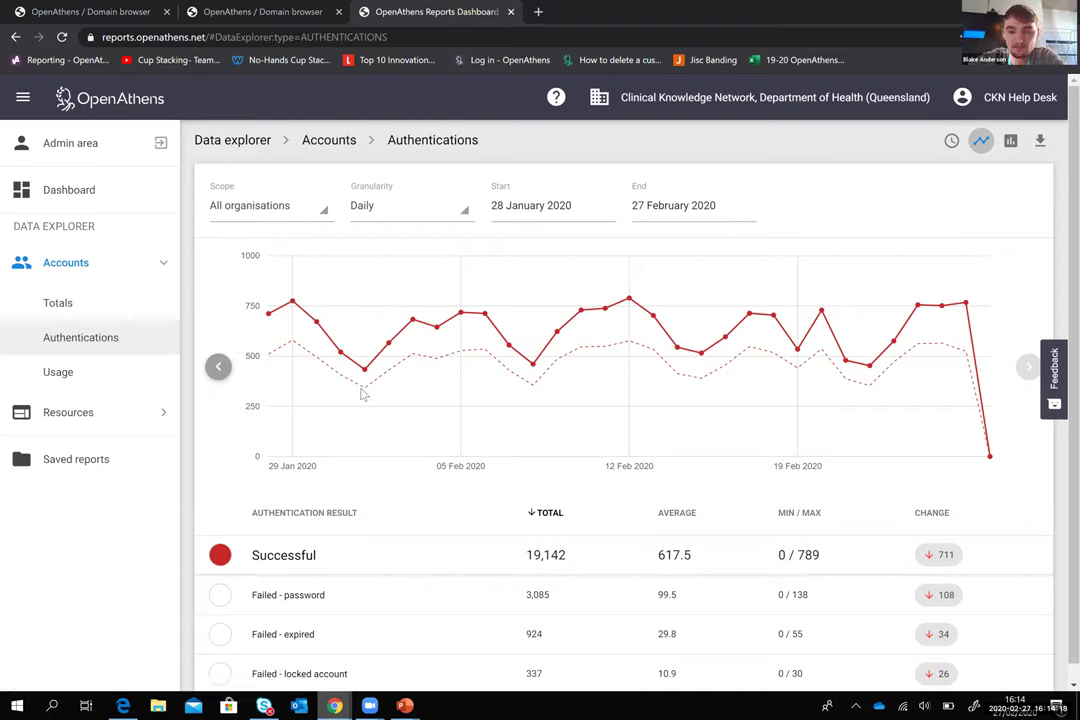
pyautogui.moveTo(365, 395)
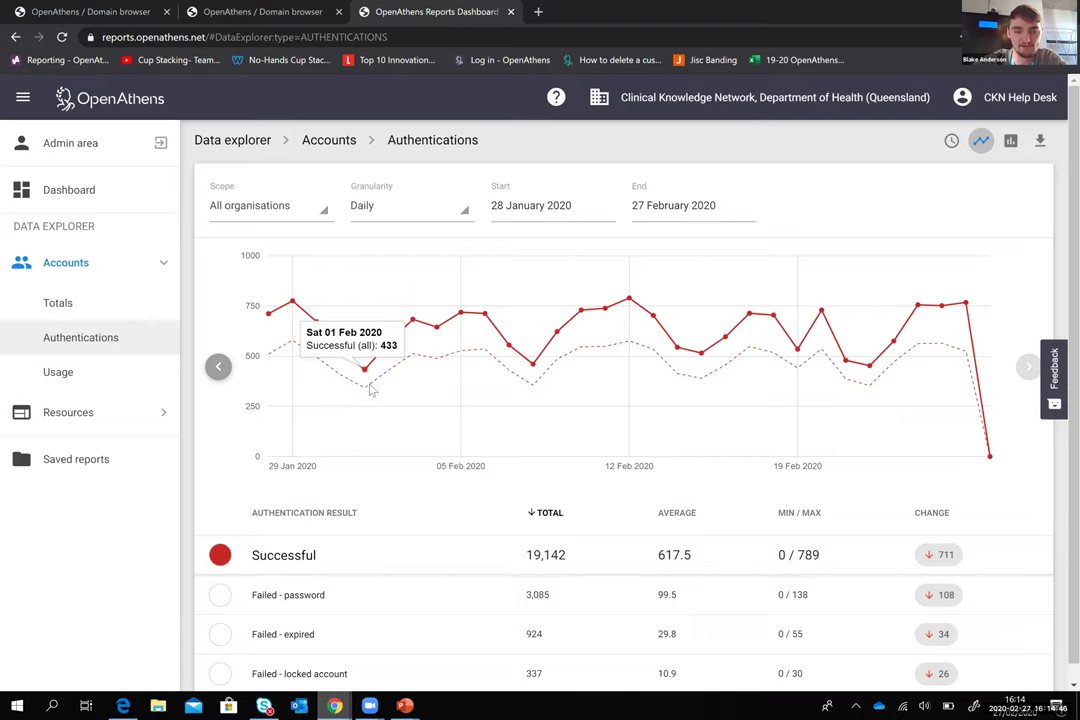
# Step: Add the Failed - password, Failed - expired and Failed - locked account results to the authentications chart
pyautogui.click(226, 600)
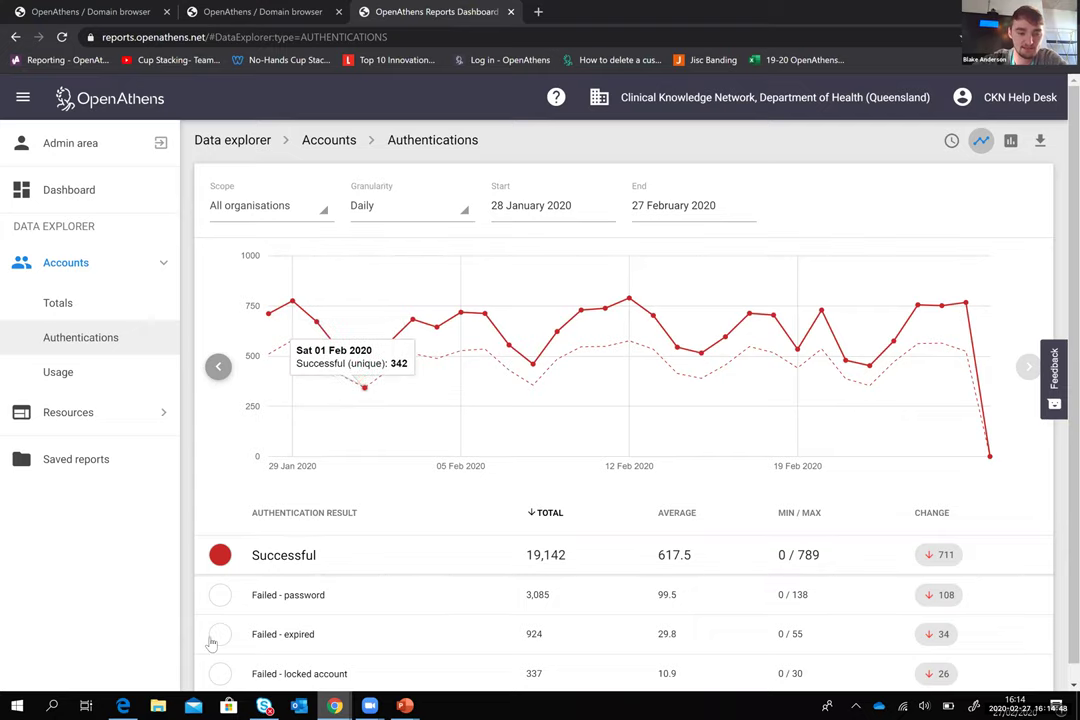
pyautogui.click(222, 638)
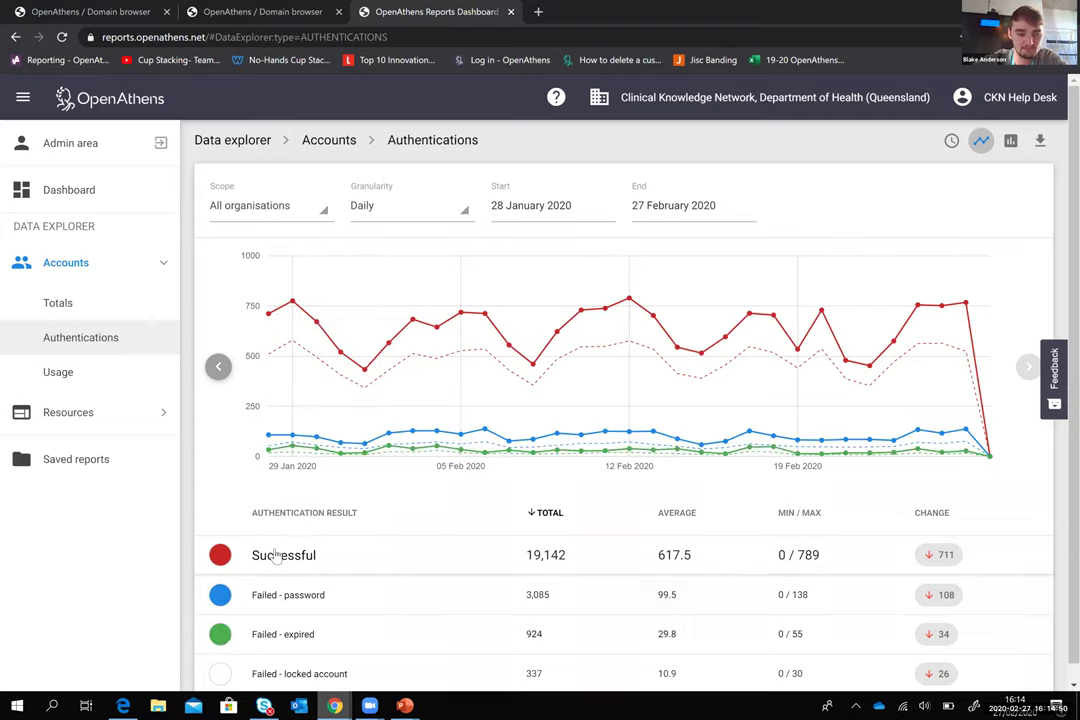
pyautogui.scroll(-1, 227, 648)
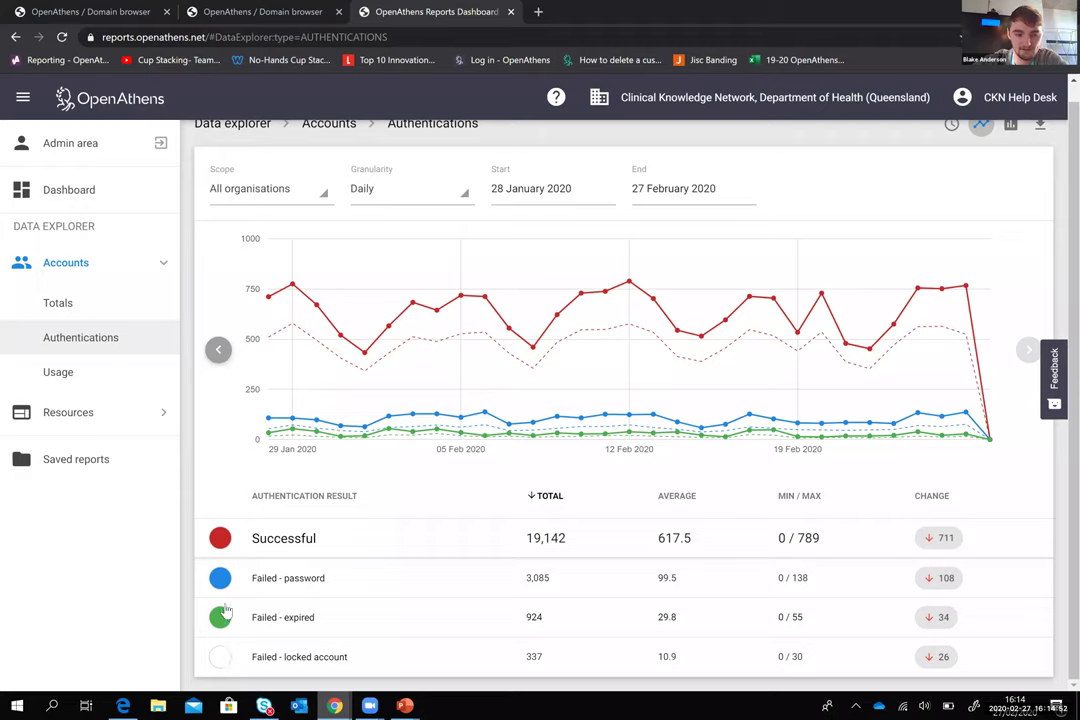
pyautogui.click(224, 656)
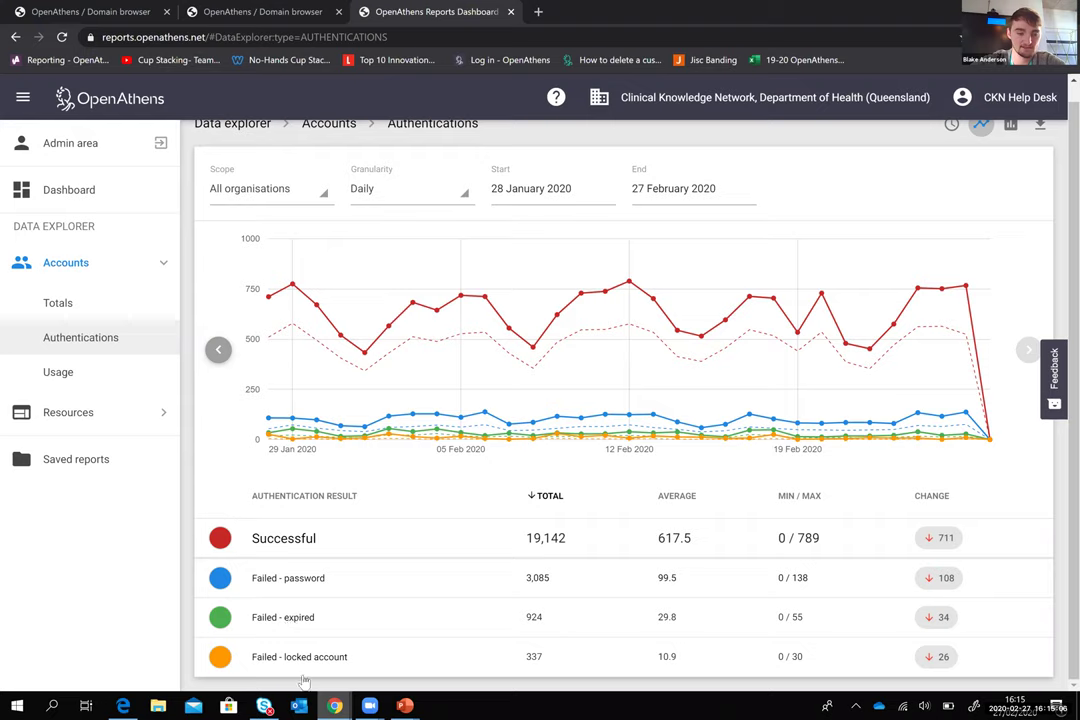
# Step: Remove the Successful, Failed - expired and Failed - locked account results from the chart, leaving only Failed - password plotted
pyautogui.click(289, 540)
pyautogui.click(283, 617)
pyautogui.click(299, 657)
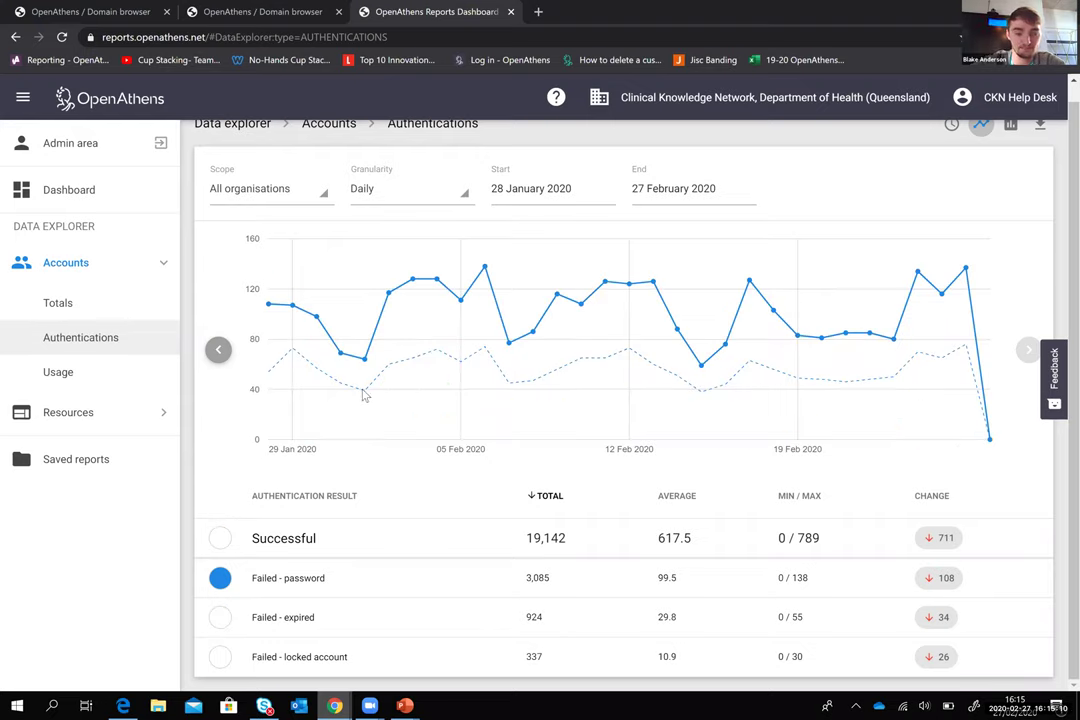
# Step: Plot only the Failed - expired result on the authentications chart and inspect its line around 1 February 2020
pyautogui.click(248, 620)
pyautogui.click(308, 582)
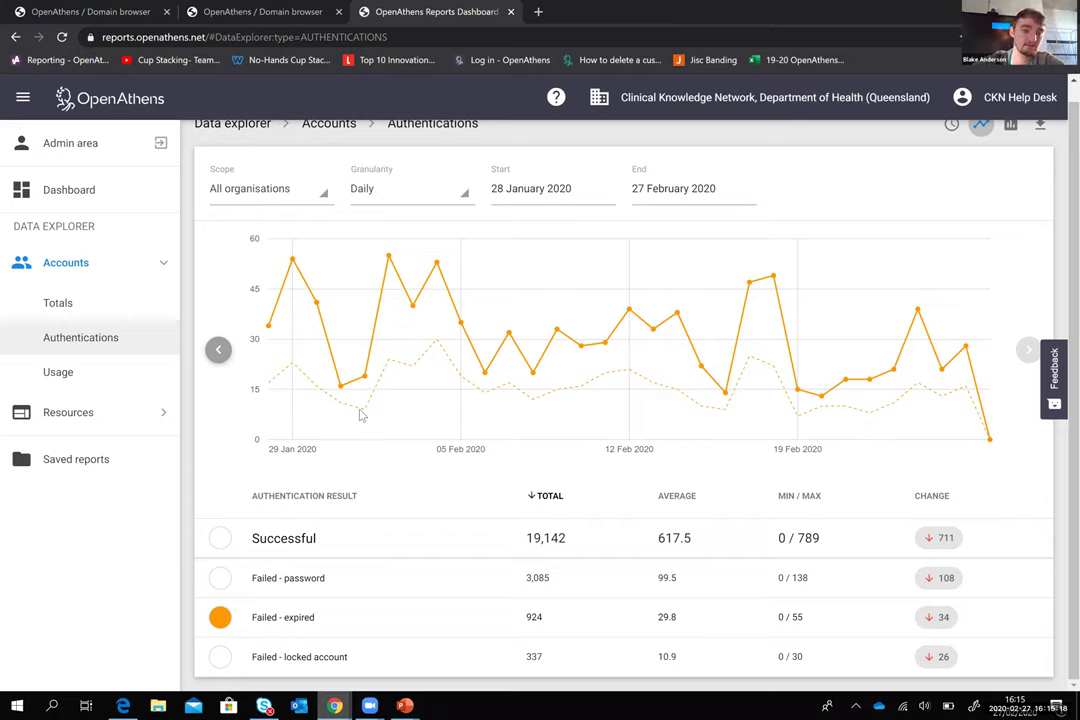
pyautogui.moveTo(362, 410)
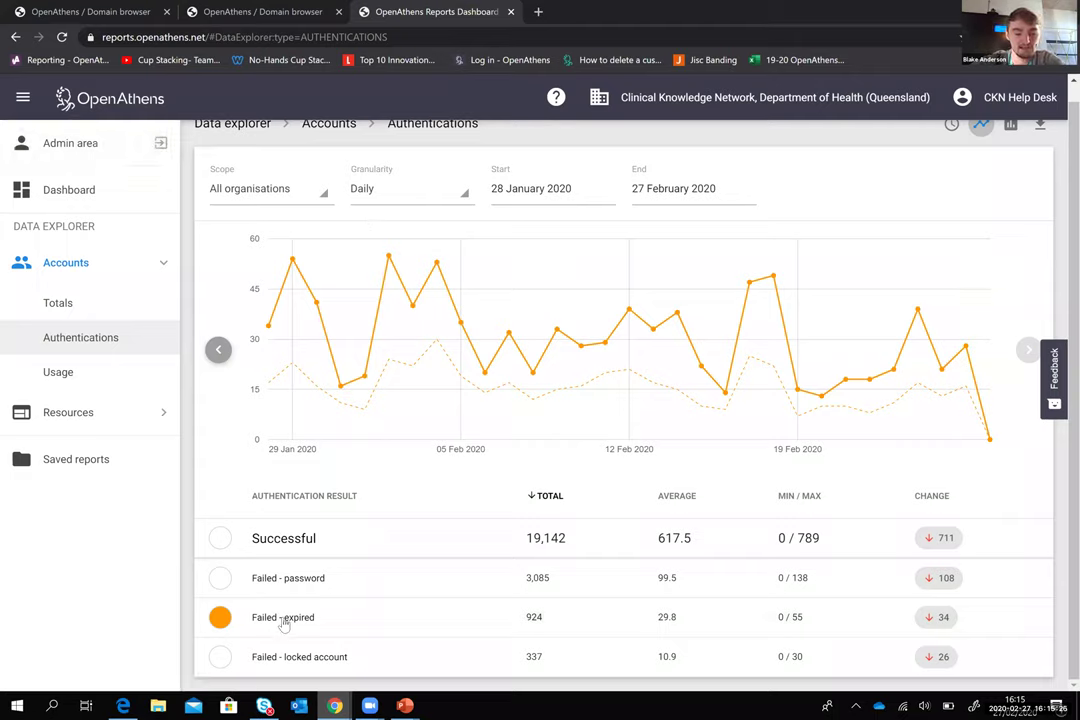
# Step: Plot only the Failed - locked account result on the authentications chart and inspect its line at 31 January 2020
pyautogui.click(313, 658)
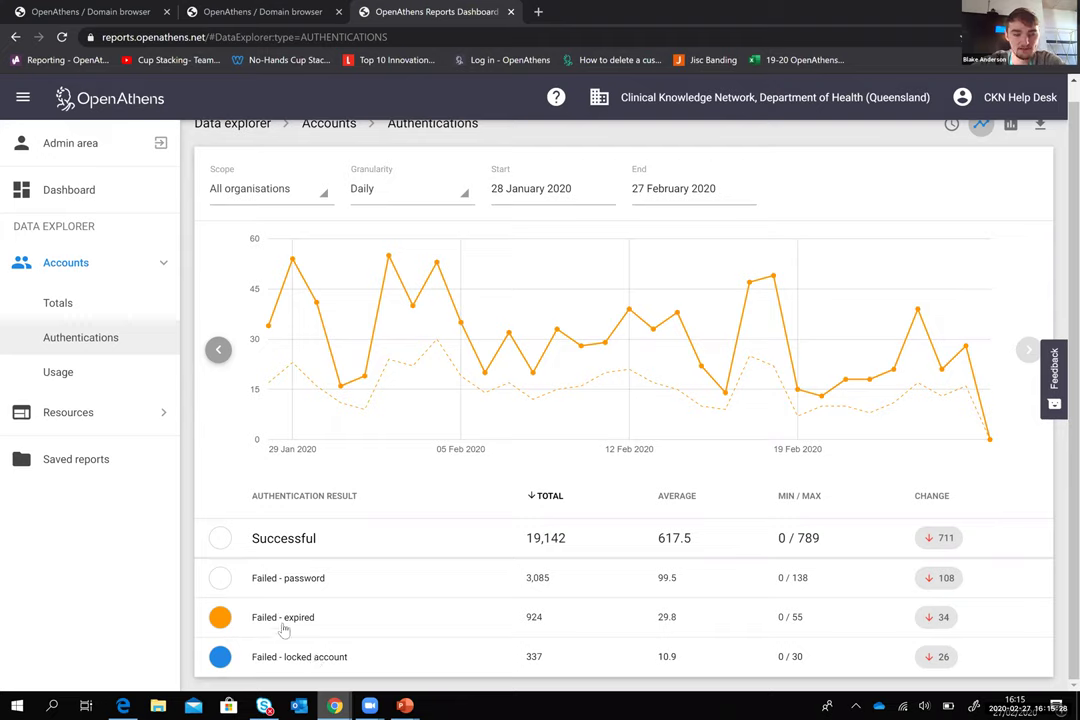
pyautogui.click(284, 628)
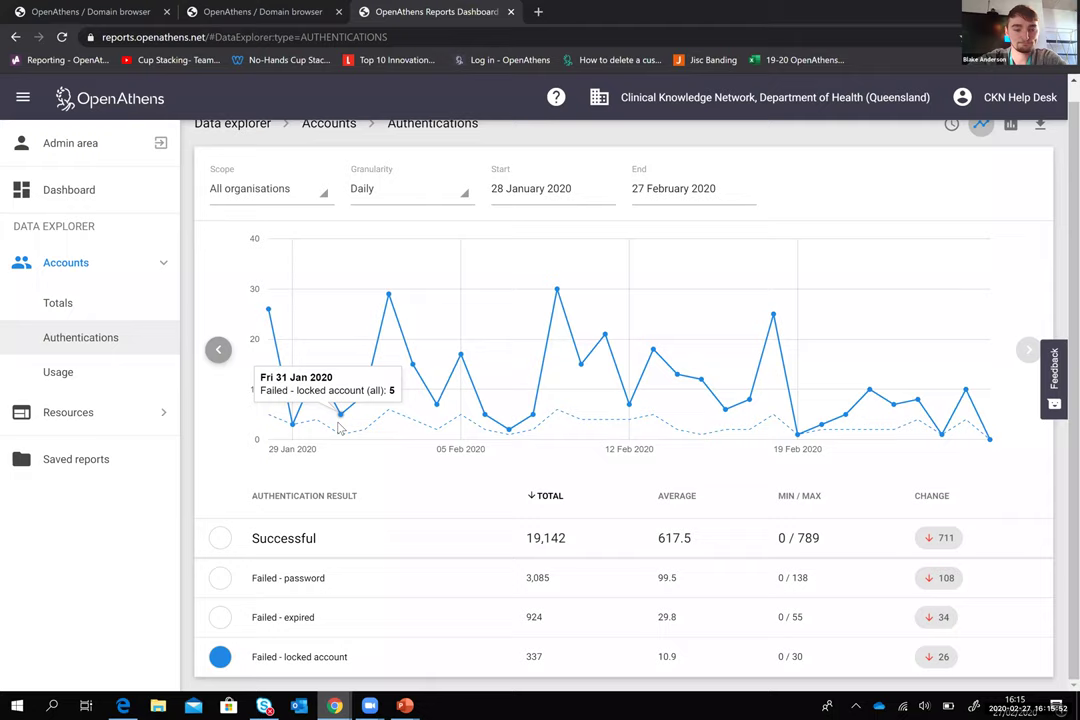
# Step: Compare the account usage report with the authentications report and view the options for breaking usage down
pyautogui.click(80, 372)
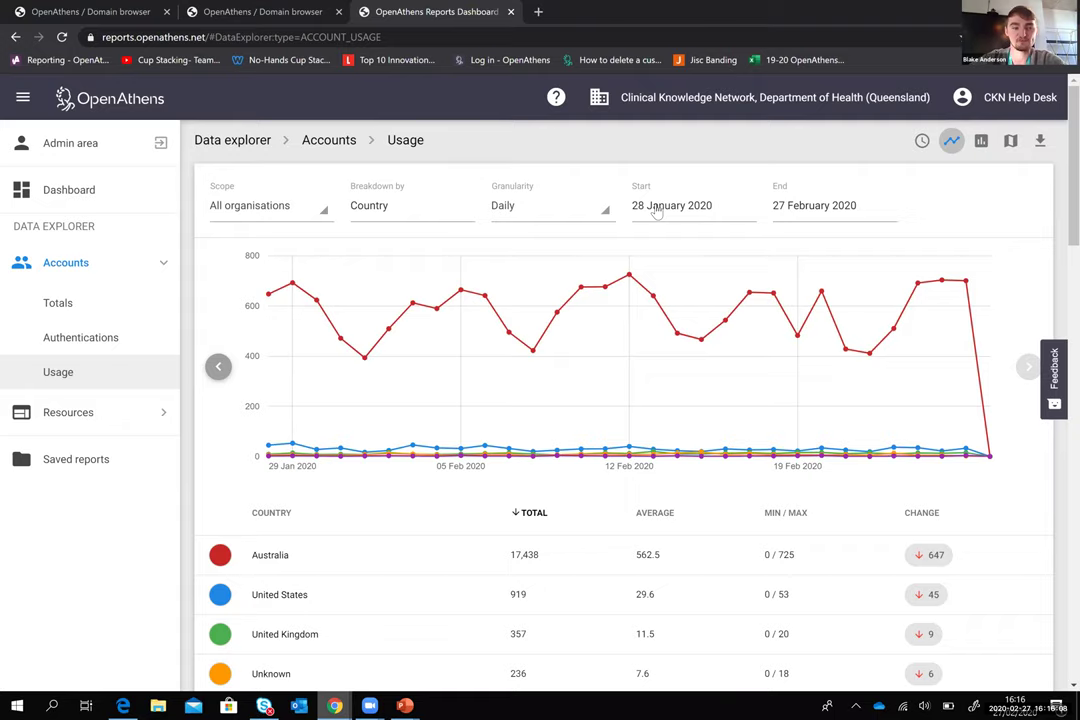
pyautogui.click(138, 342)
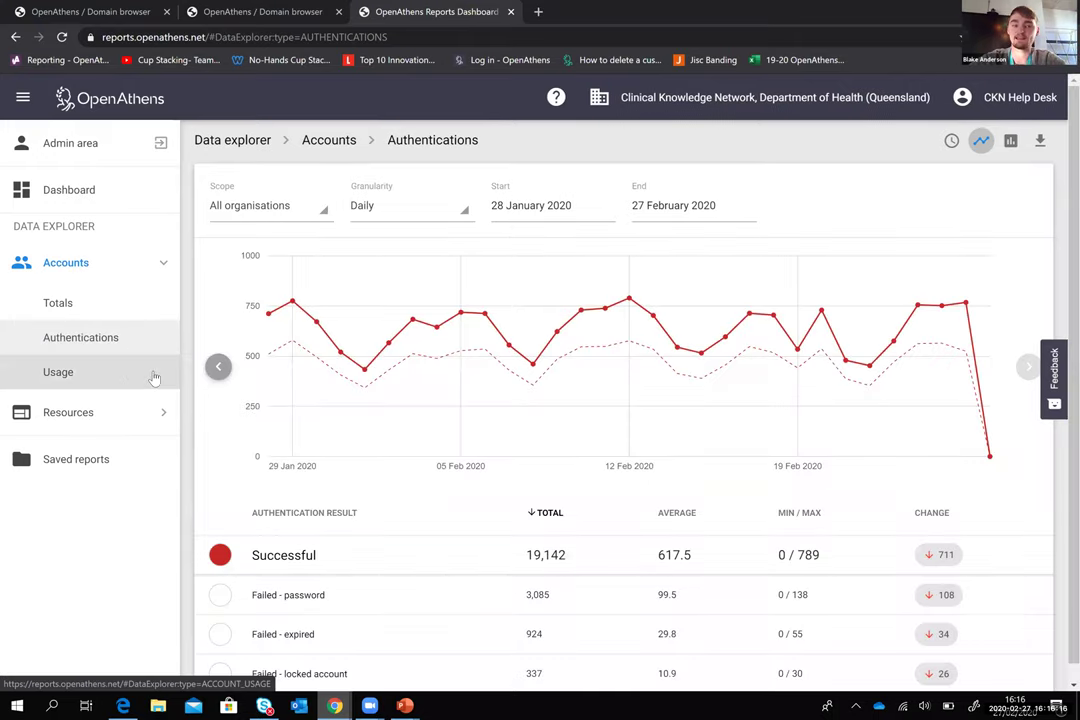
pyautogui.click(153, 377)
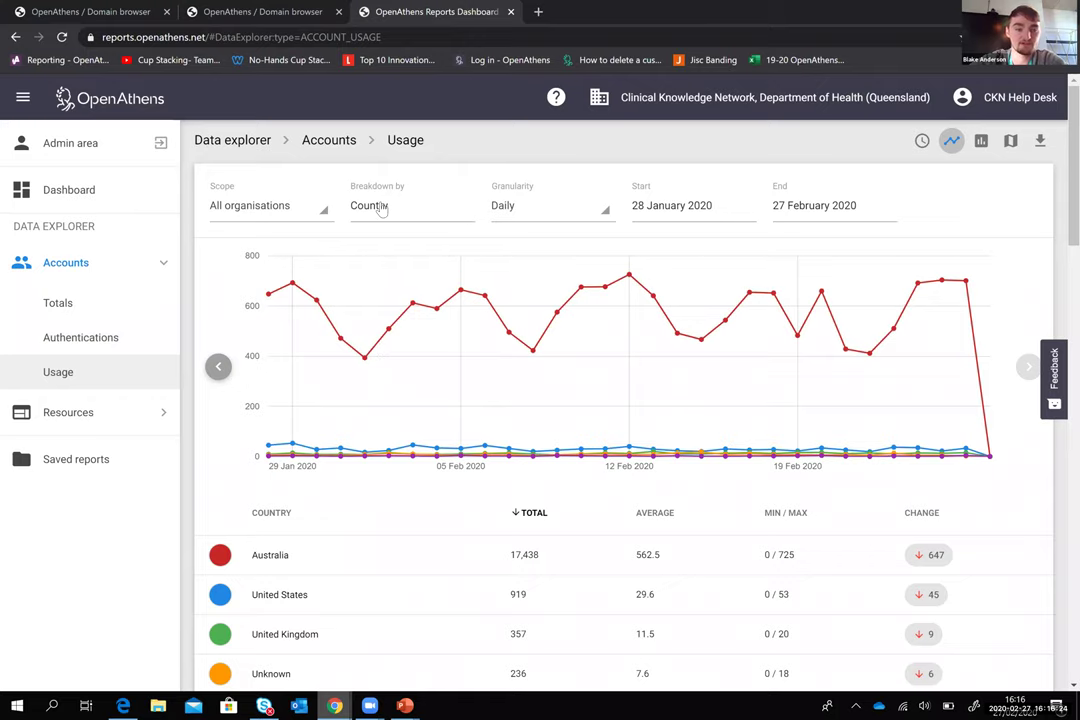
pyautogui.click(408, 274)
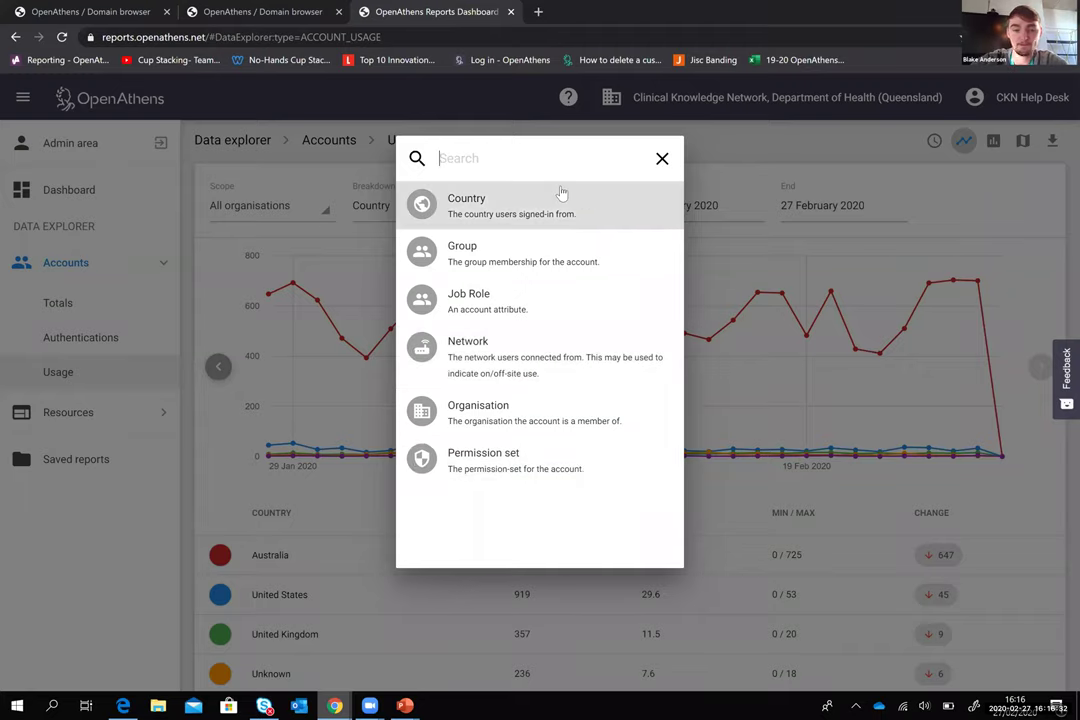
pyautogui.click(133, 388)
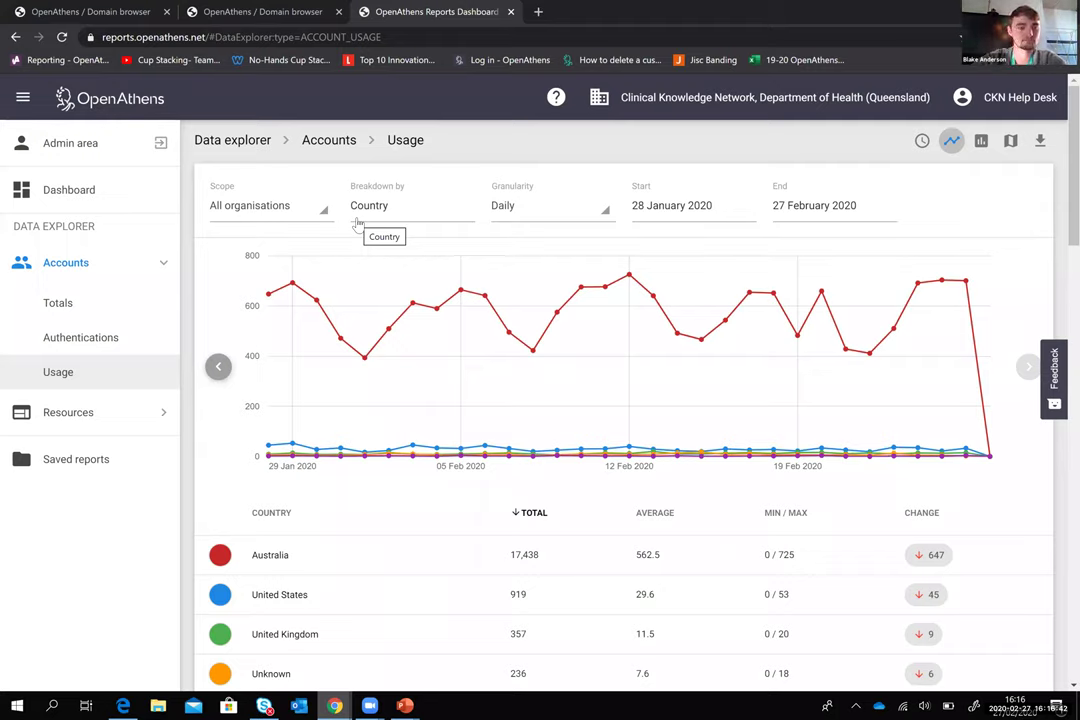
# Step: Return to the account authentications report and view its granularity choices without changing the daily setting
pyautogui.click(145, 340)
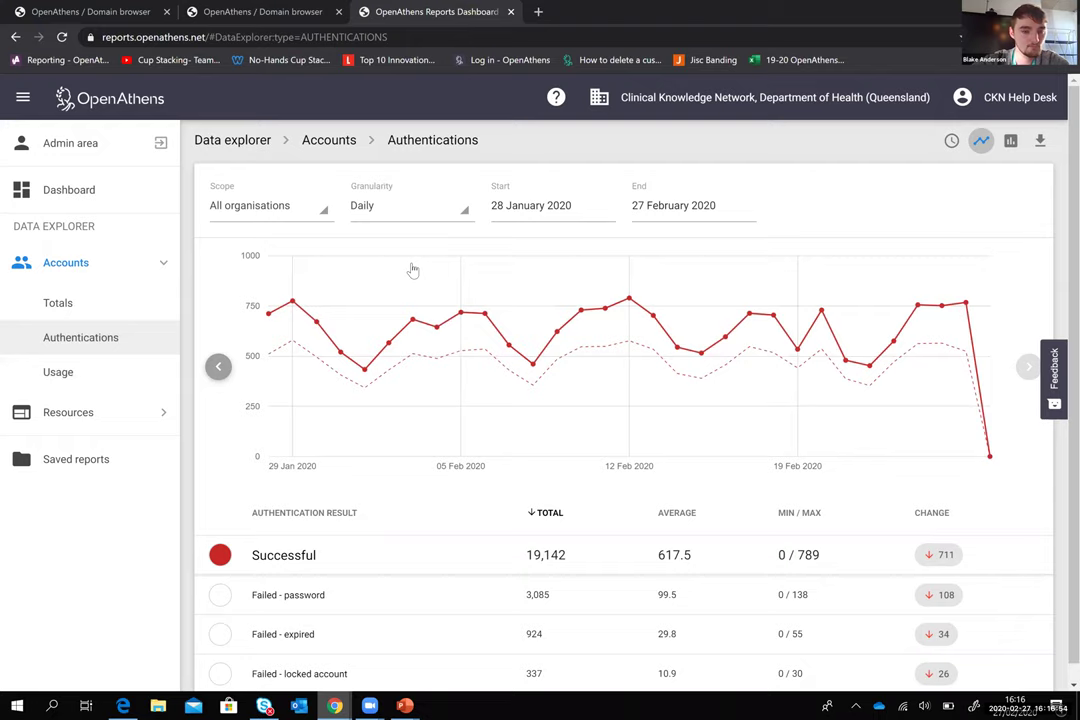
pyautogui.click(456, 186)
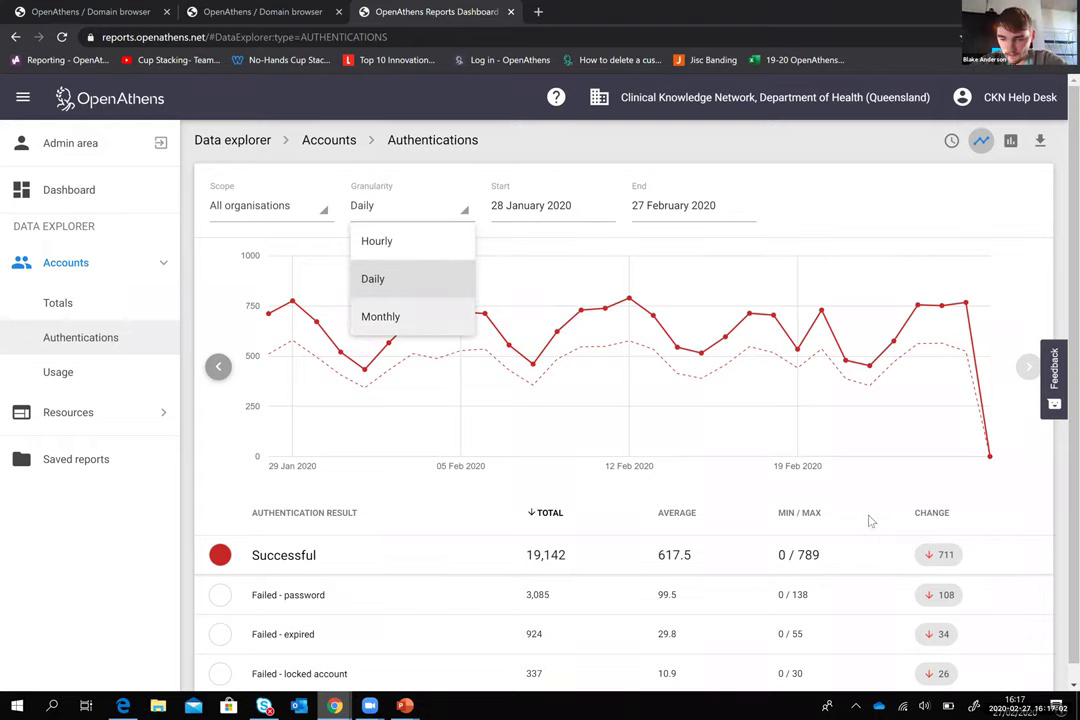
pyautogui.click(928, 565)
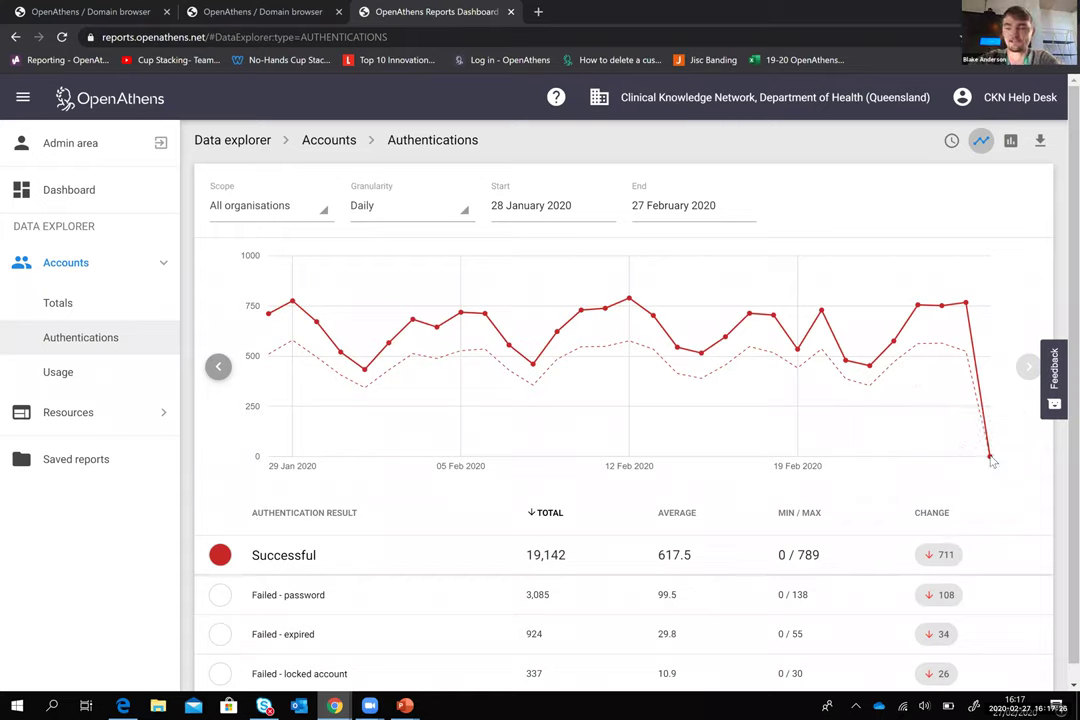
# Step: Set the authentications report's end date to 26 February 2020 and inspect the first and last points of the line
pyautogui.moveTo(990, 458)
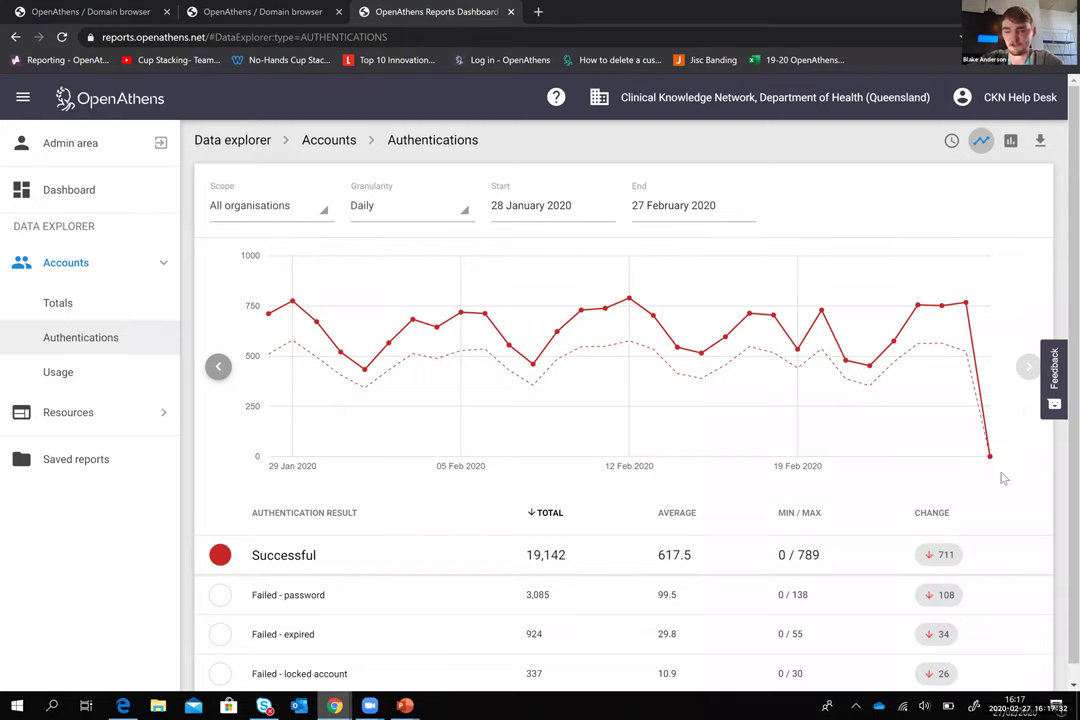
pyautogui.click(673, 205)
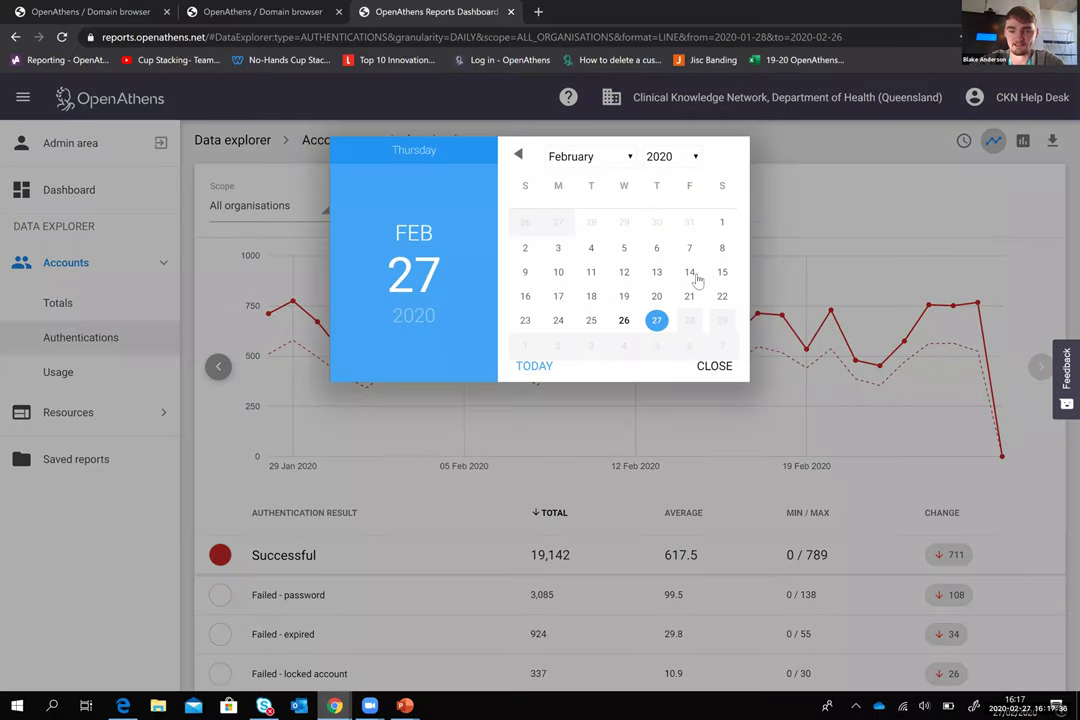
pyautogui.click(623, 320)
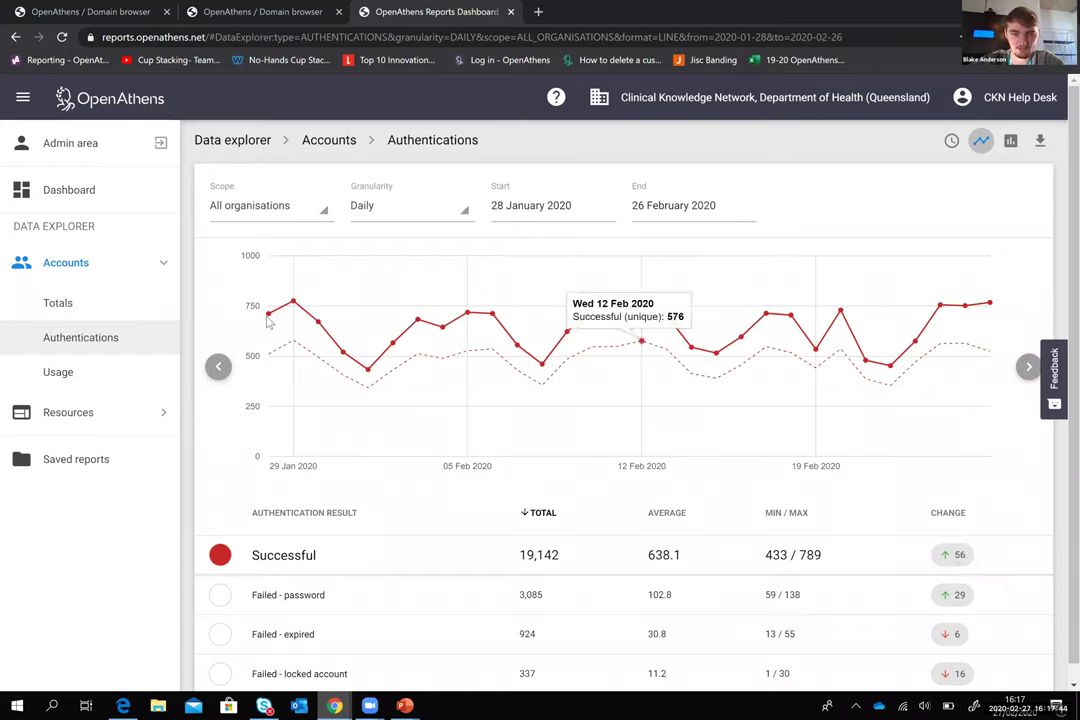
pyautogui.moveTo(268, 316)
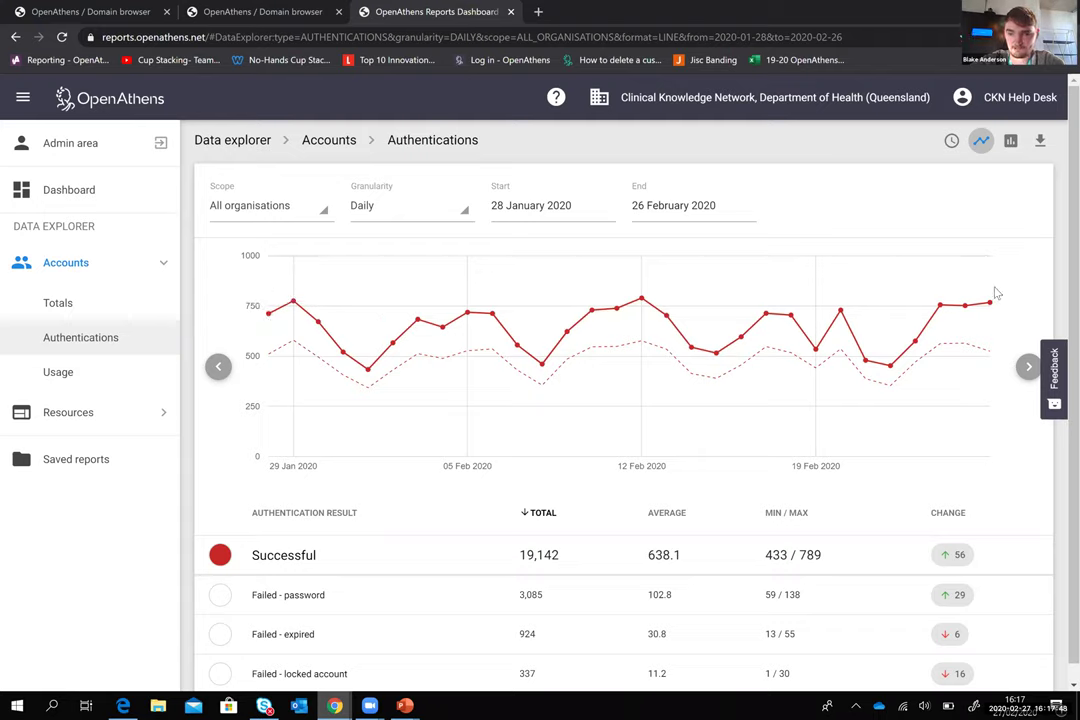
pyautogui.moveTo(990, 306)
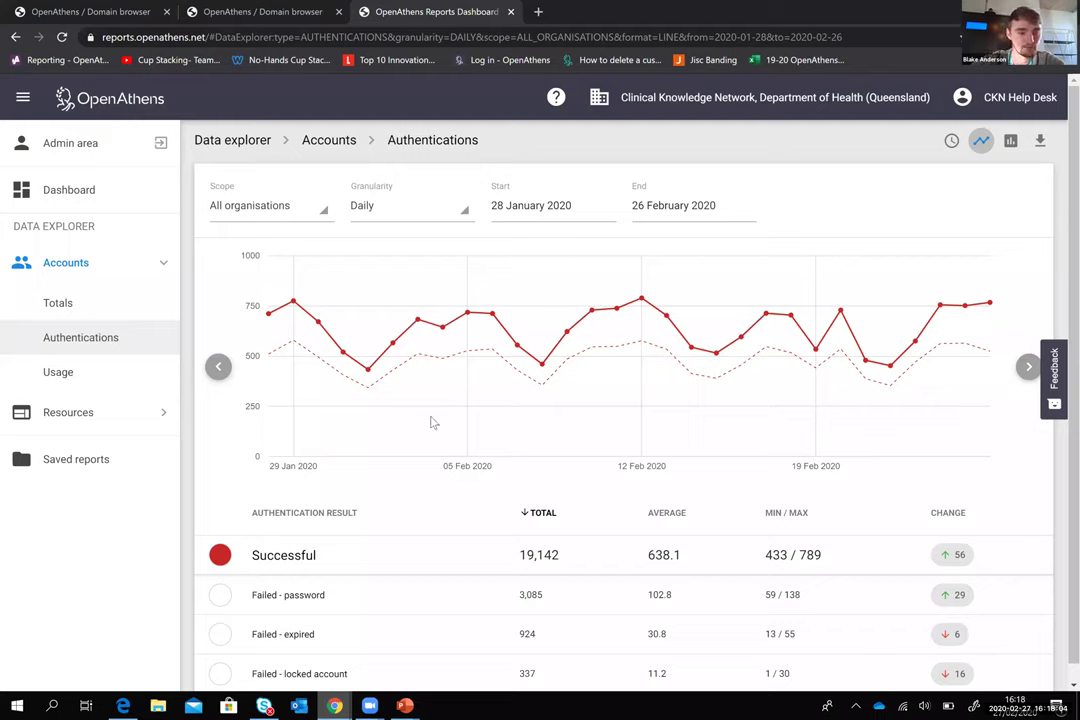
pyautogui.click(131, 410)
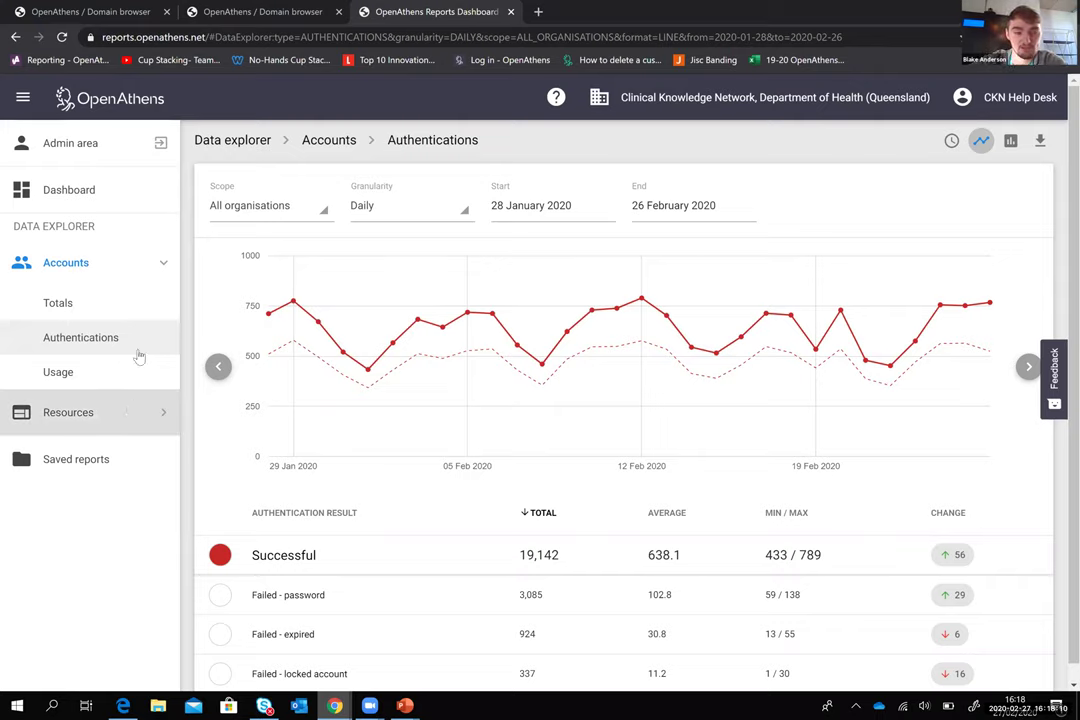
pyautogui.click(137, 352)
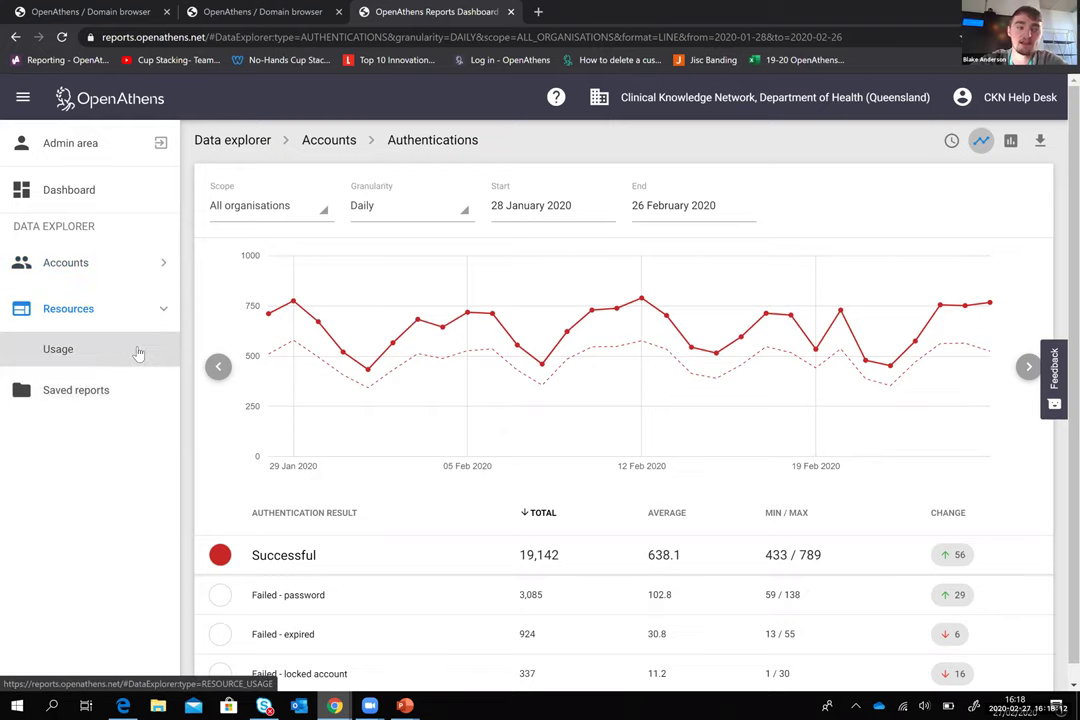
pyautogui.click(112, 266)
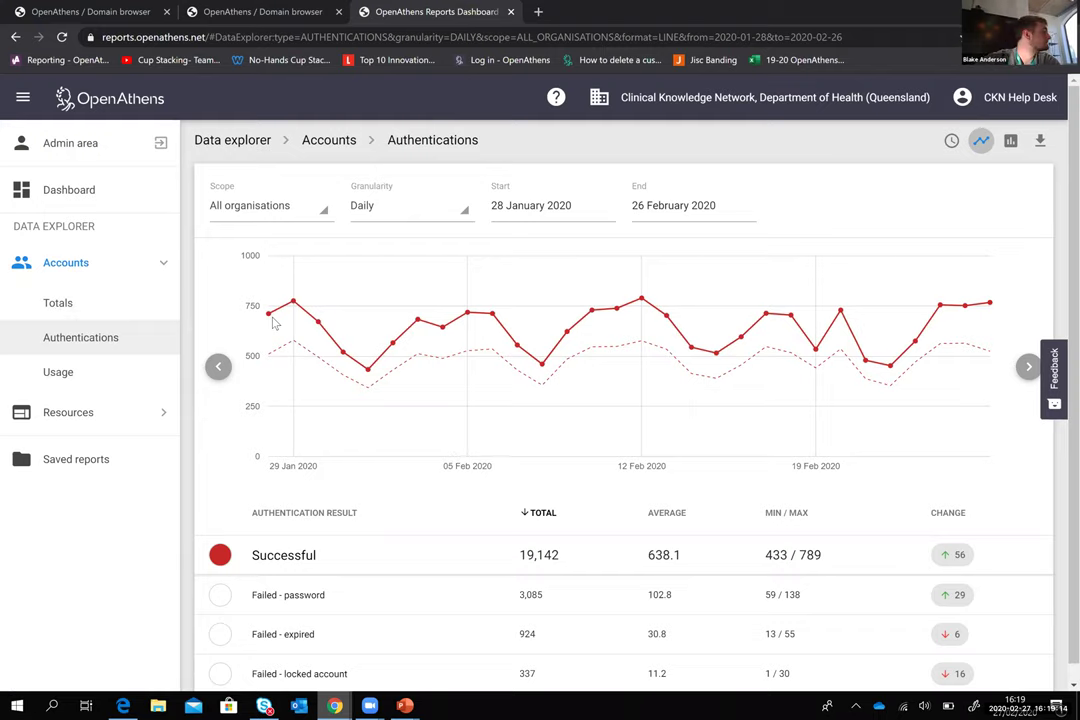
pyautogui.moveTo(274, 322)
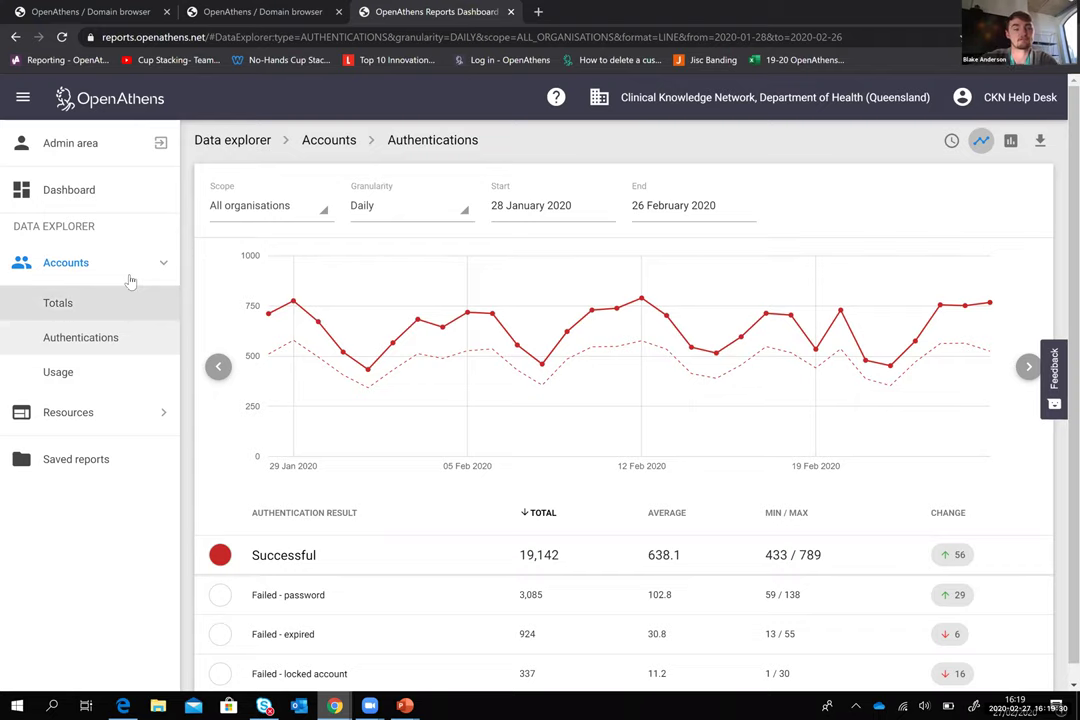
# Step: Reload the account authentications report and open the account usage report broken down by country
pyautogui.click(142, 341)
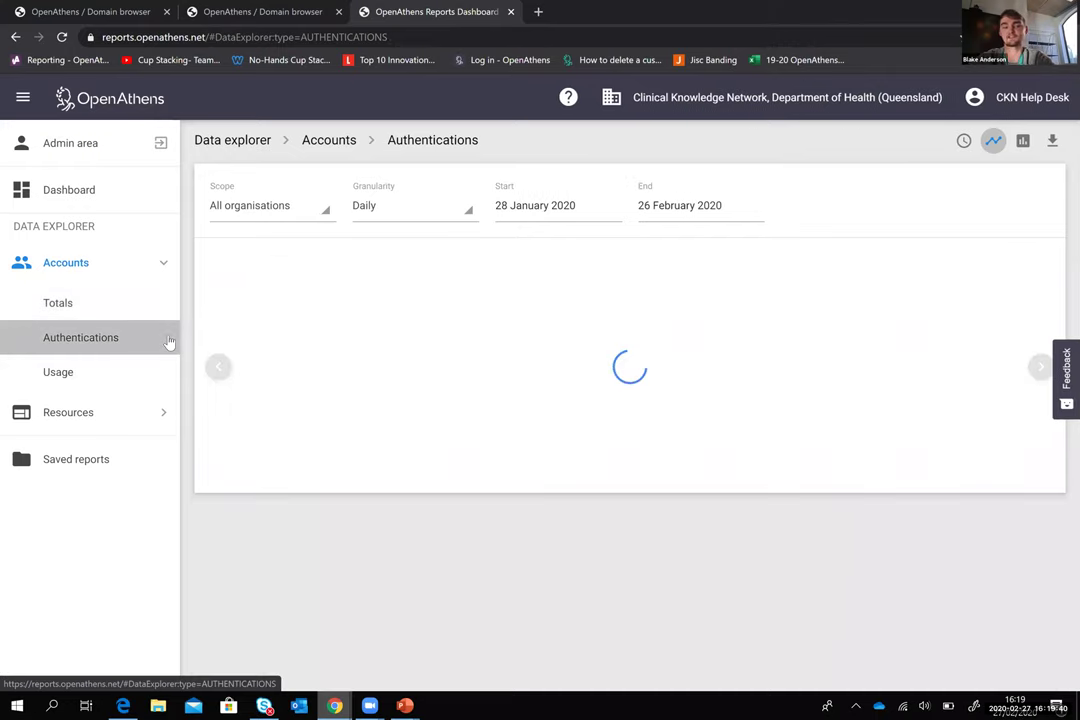
pyautogui.click(119, 382)
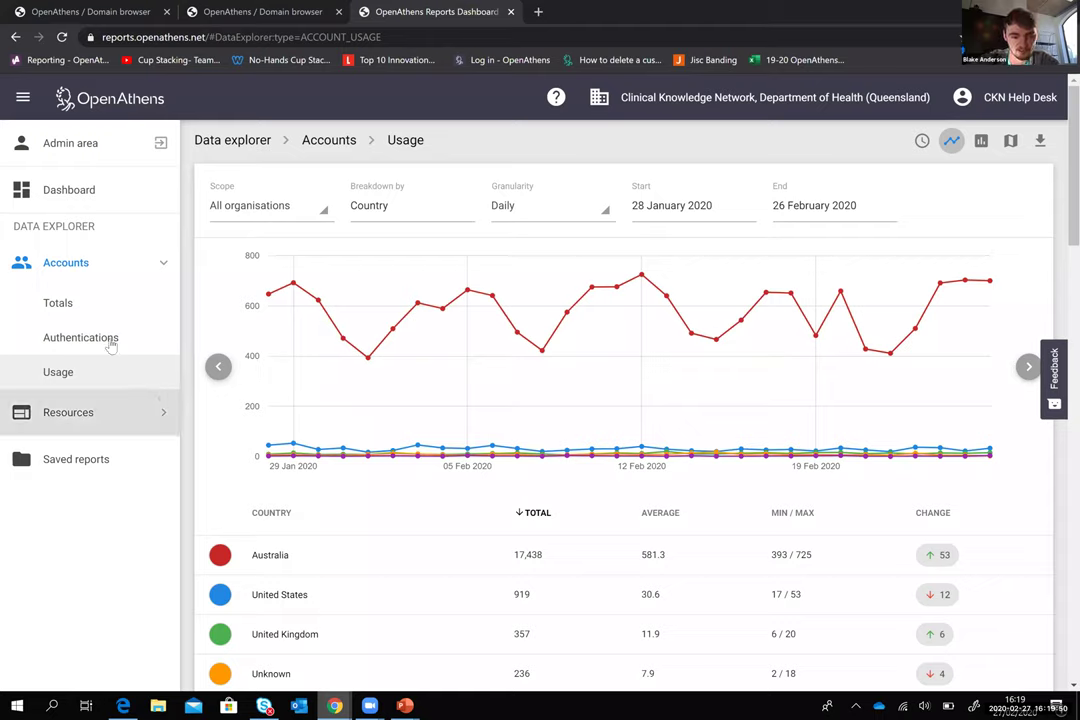
# Step: Open the usage report for resources and view its available breakdown options
pyautogui.click(129, 416)
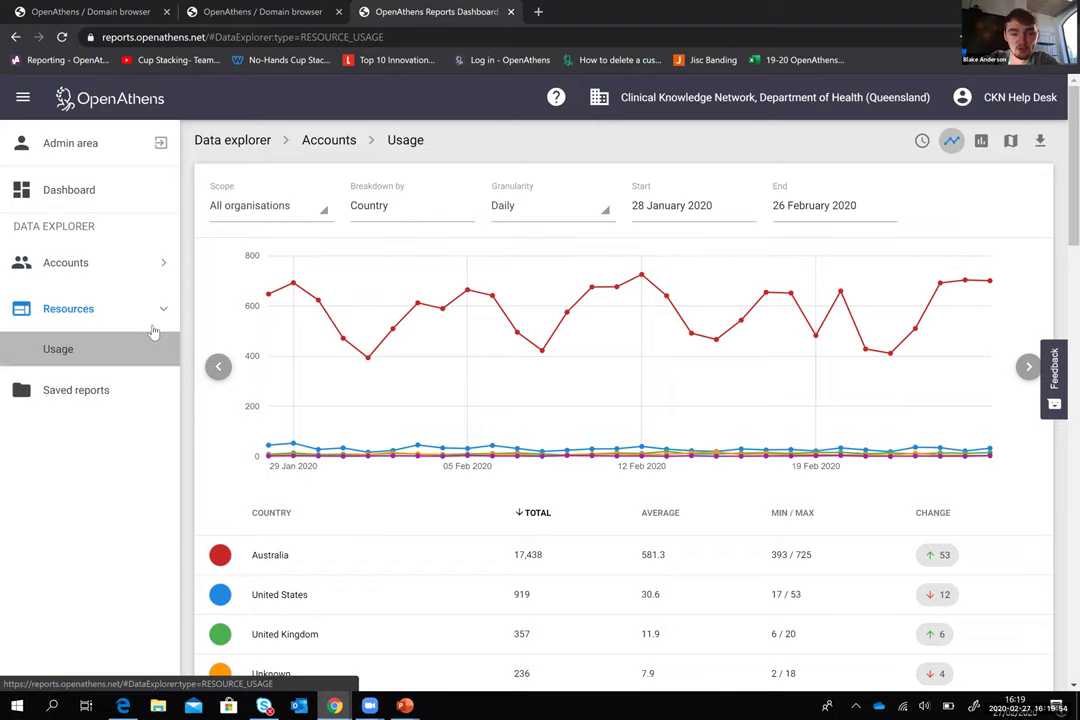
pyautogui.click(153, 332)
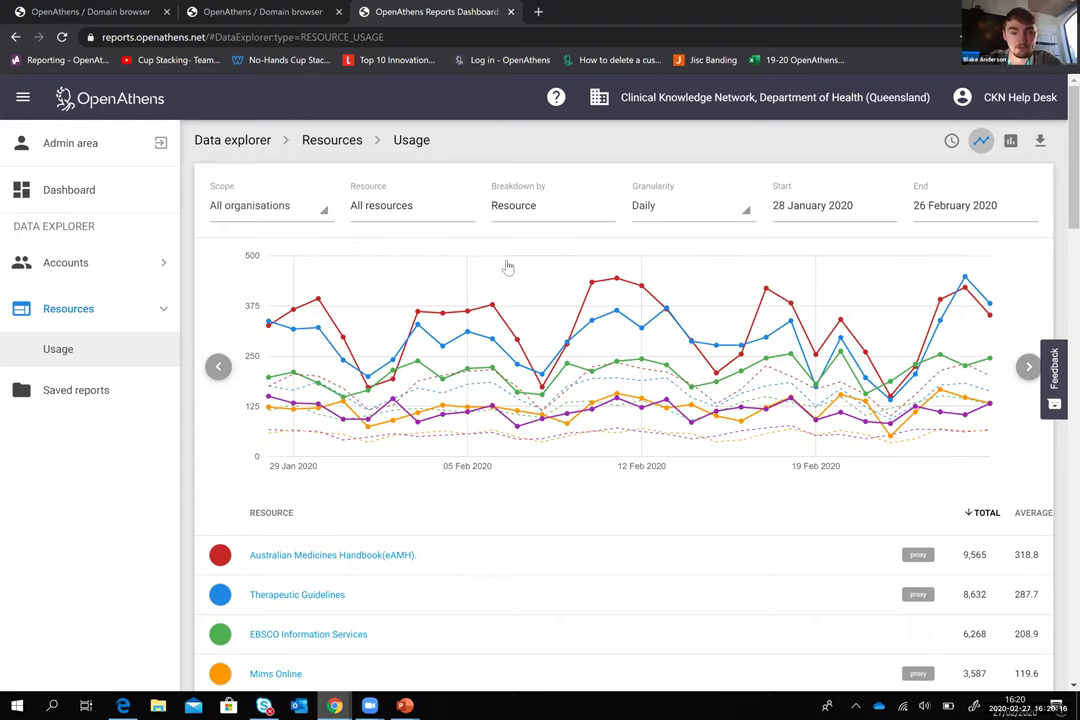
pyautogui.click(524, 211)
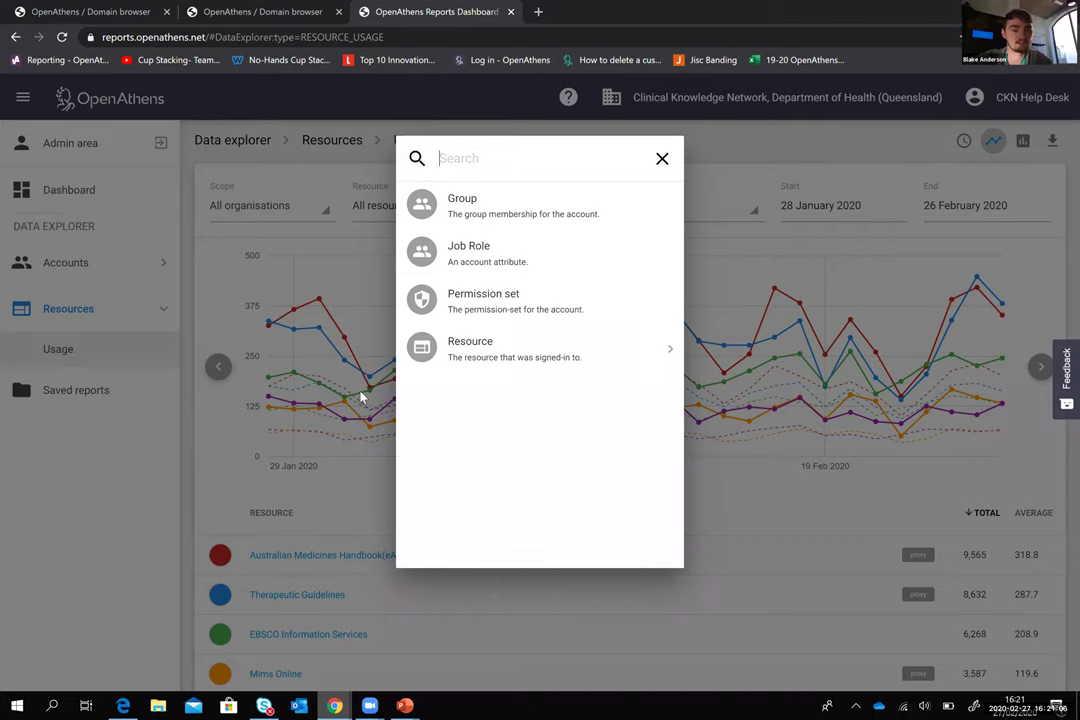
pyautogui.click(662, 159)
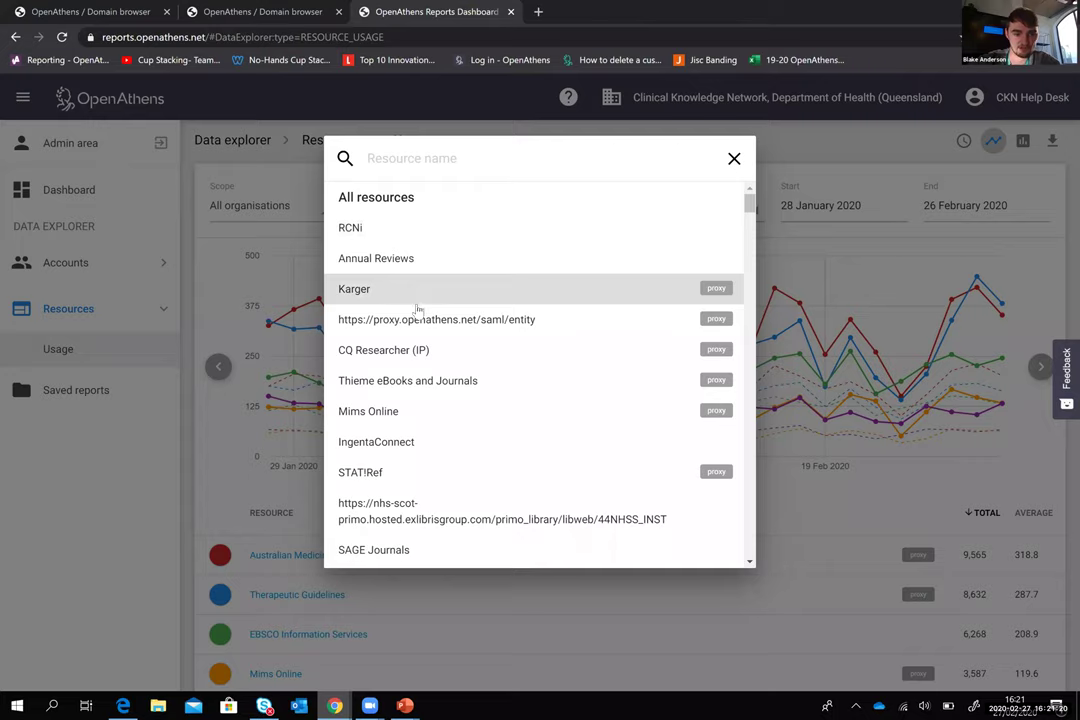
# Step: Filter the resource usage report by SAGE Journals with a group breakdown, and switch the resource to Mims Online
pyautogui.scroll(-1, 432, 397)
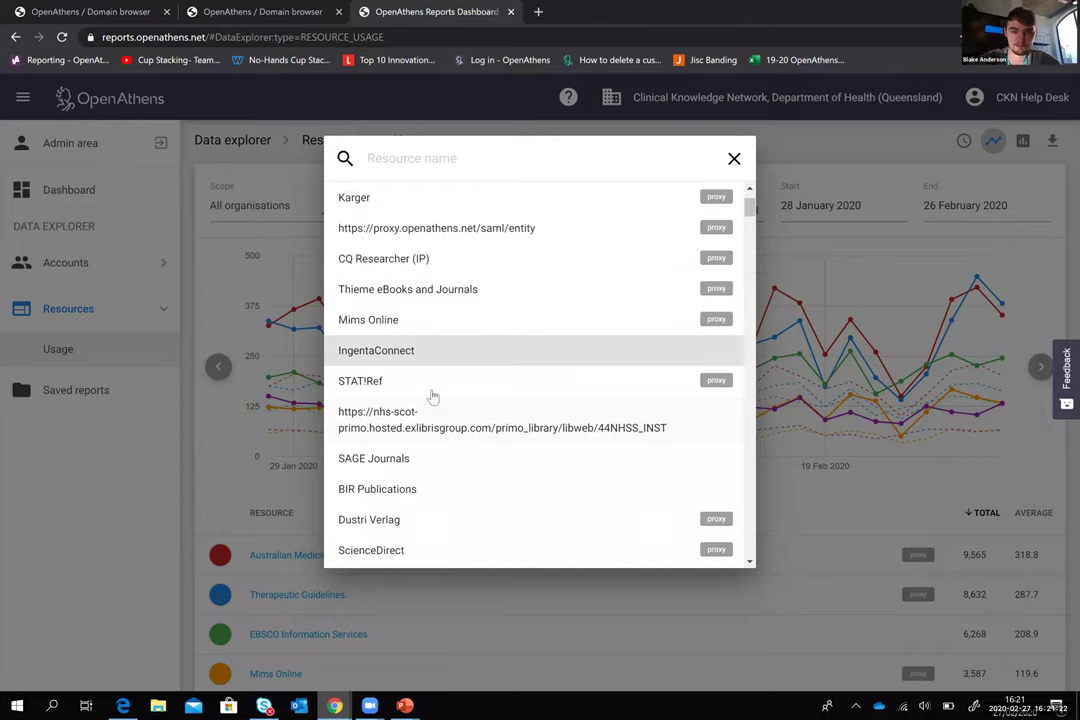
pyautogui.scroll(-1, 463, 371)
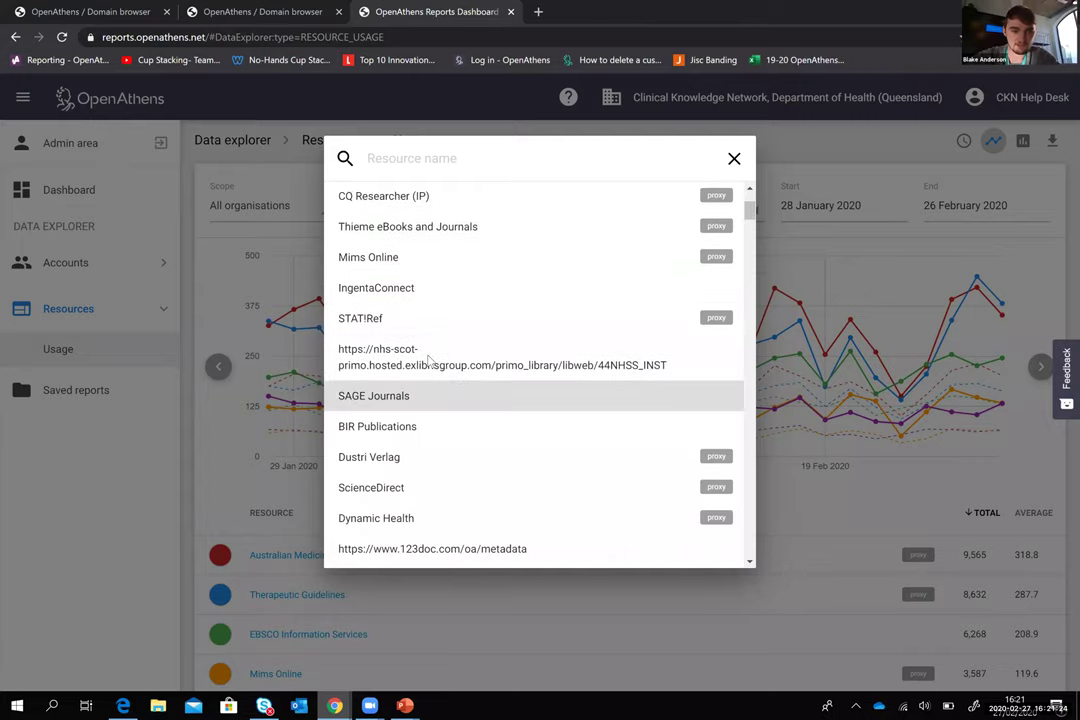
pyautogui.click(430, 393)
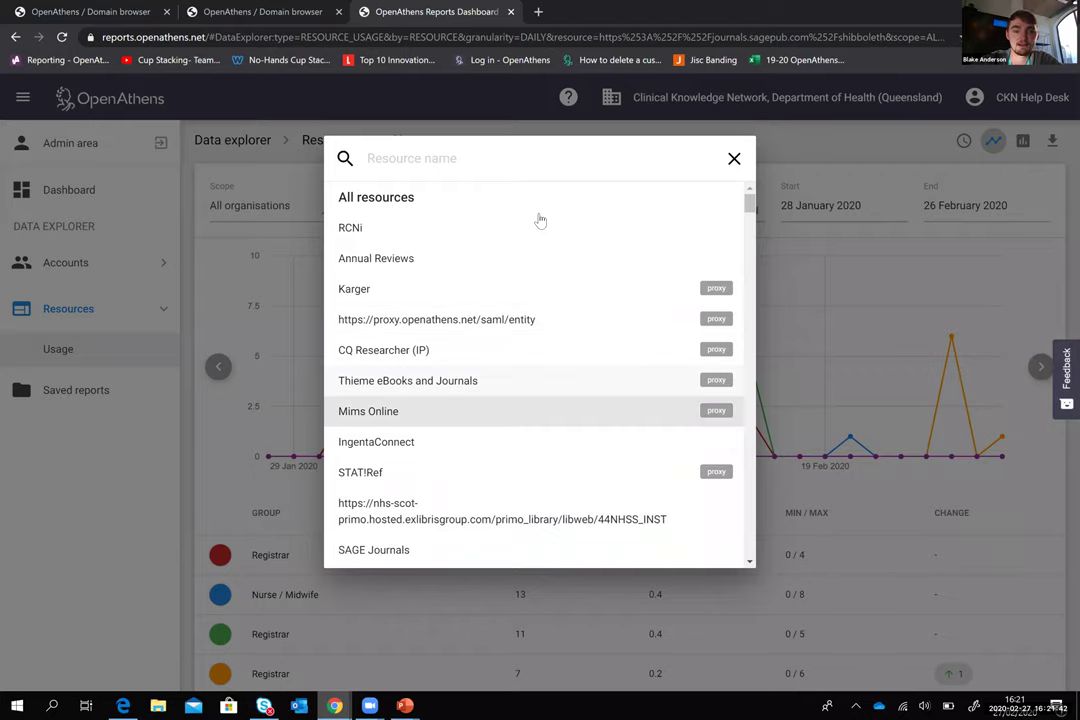
pyautogui.press('Return')
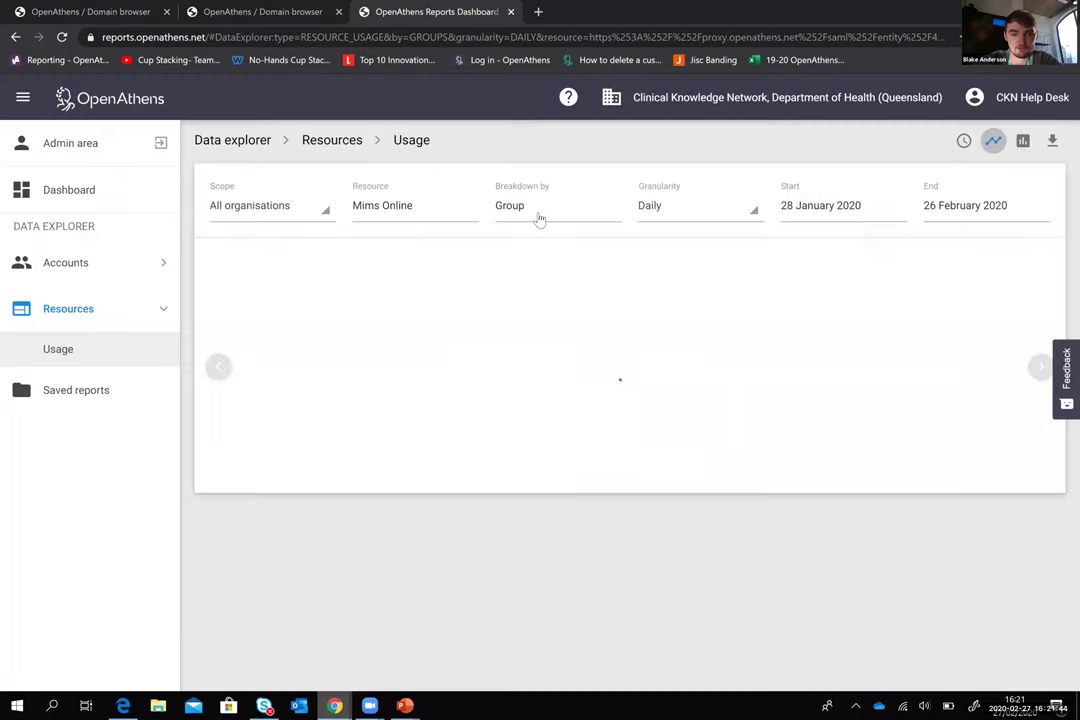
# Step: Break the Mims Online usage down by Job Role and set the granularity to Monthly
pyautogui.click(540, 207)
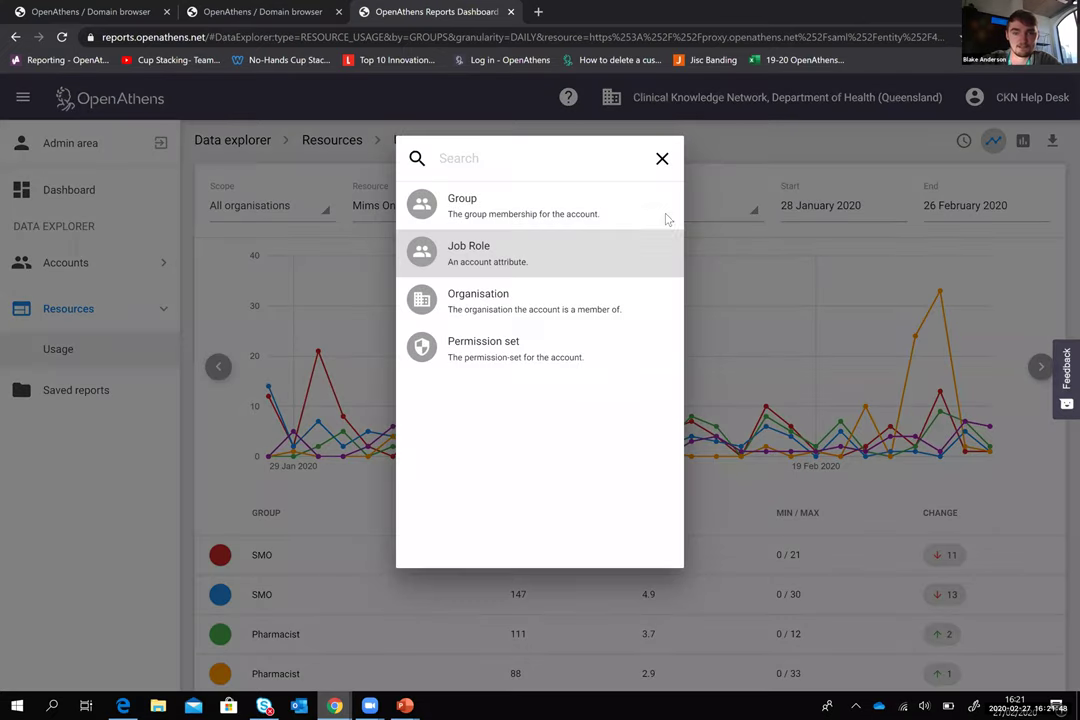
pyautogui.click(666, 245)
pyautogui.click(673, 206)
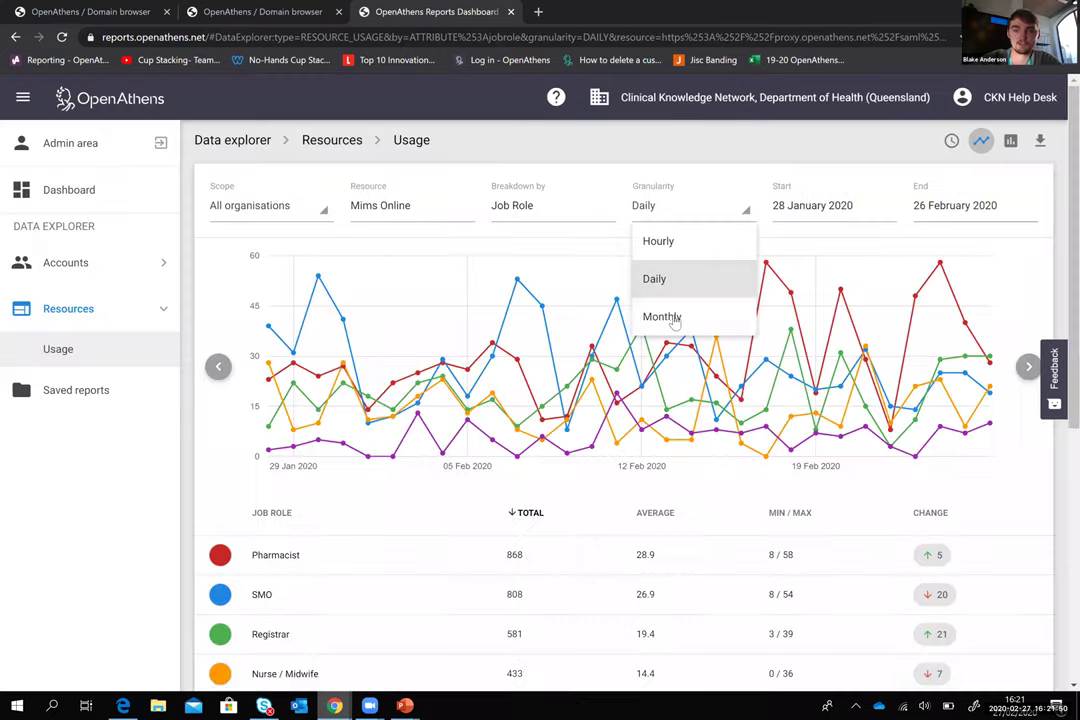
pyautogui.click(662, 317)
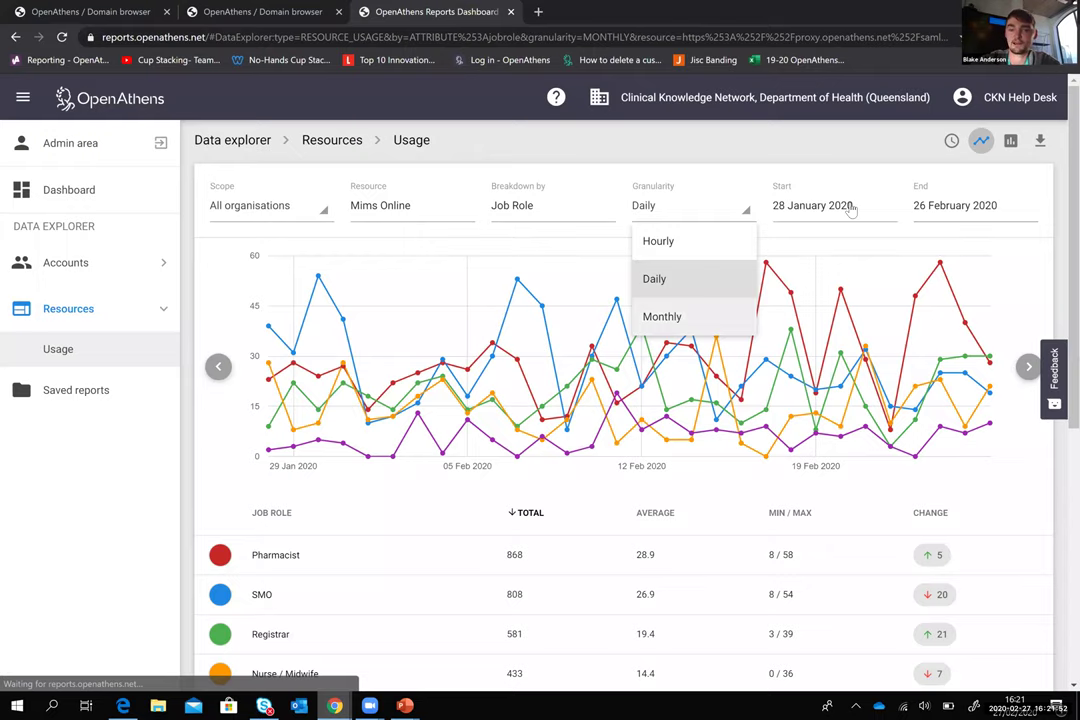
# Step: Set the start date of the Mims Online usage report to 1 February 2019
pyautogui.click(784, 215)
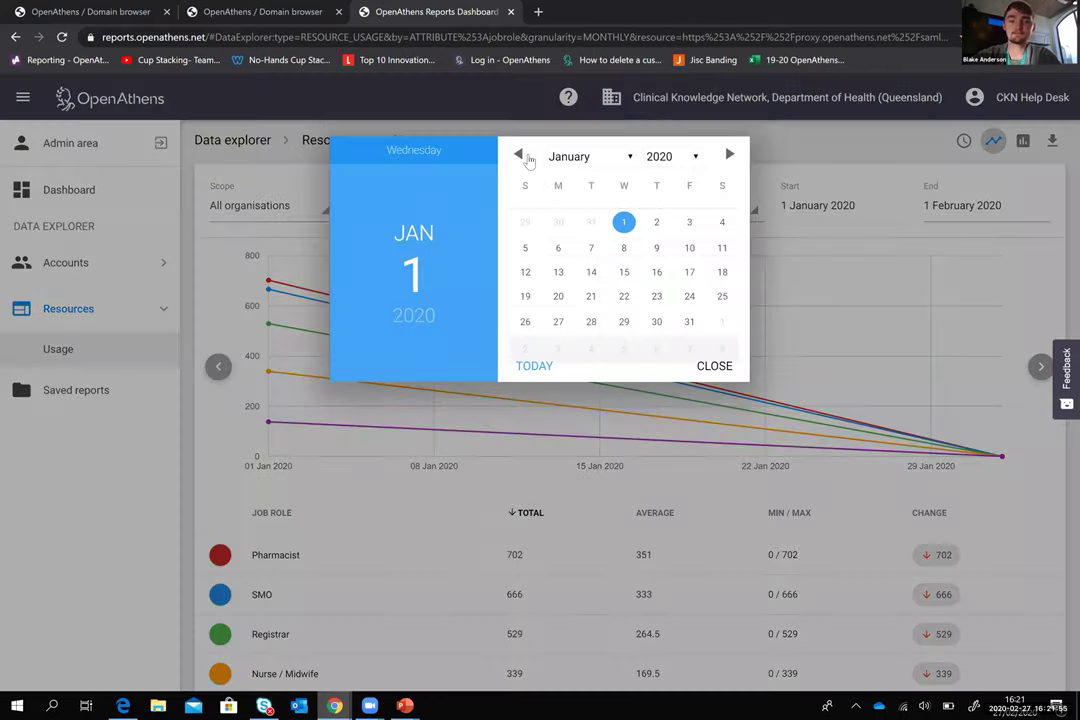
pyautogui.click(520, 156)
pyautogui.click(520, 156)
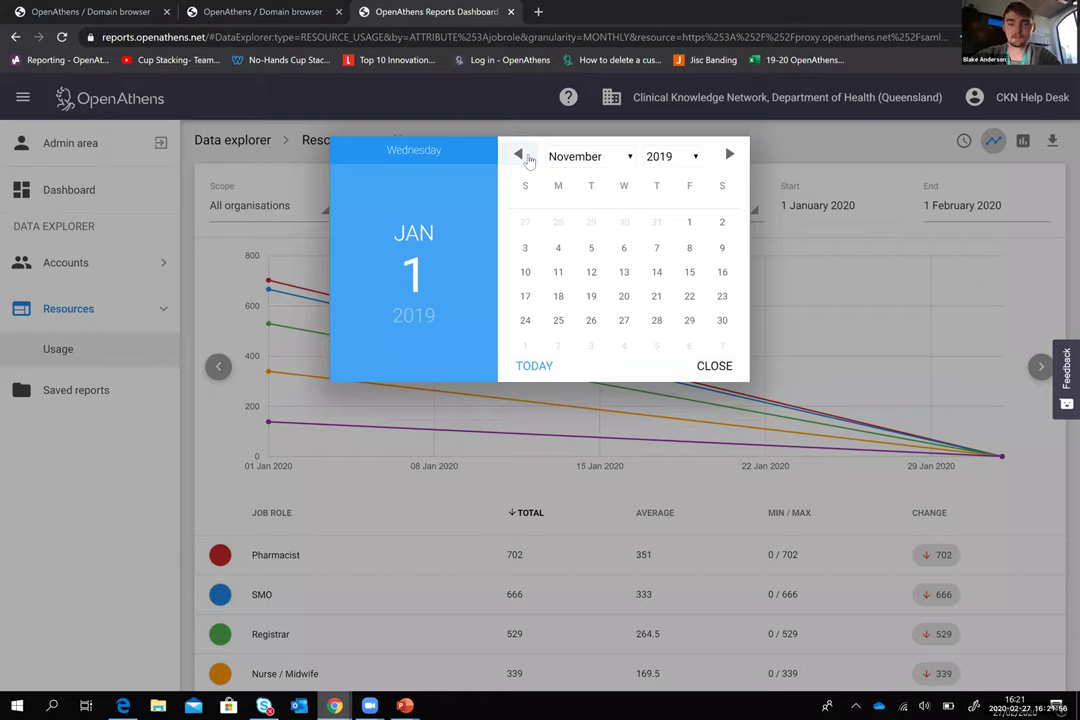
pyautogui.click(519, 155)
pyautogui.click(519, 155)
pyautogui.click(519, 155)
pyautogui.click(519, 155)
pyautogui.click(519, 155)
pyautogui.click(519, 155)
pyautogui.click(519, 155)
pyautogui.click(519, 155)
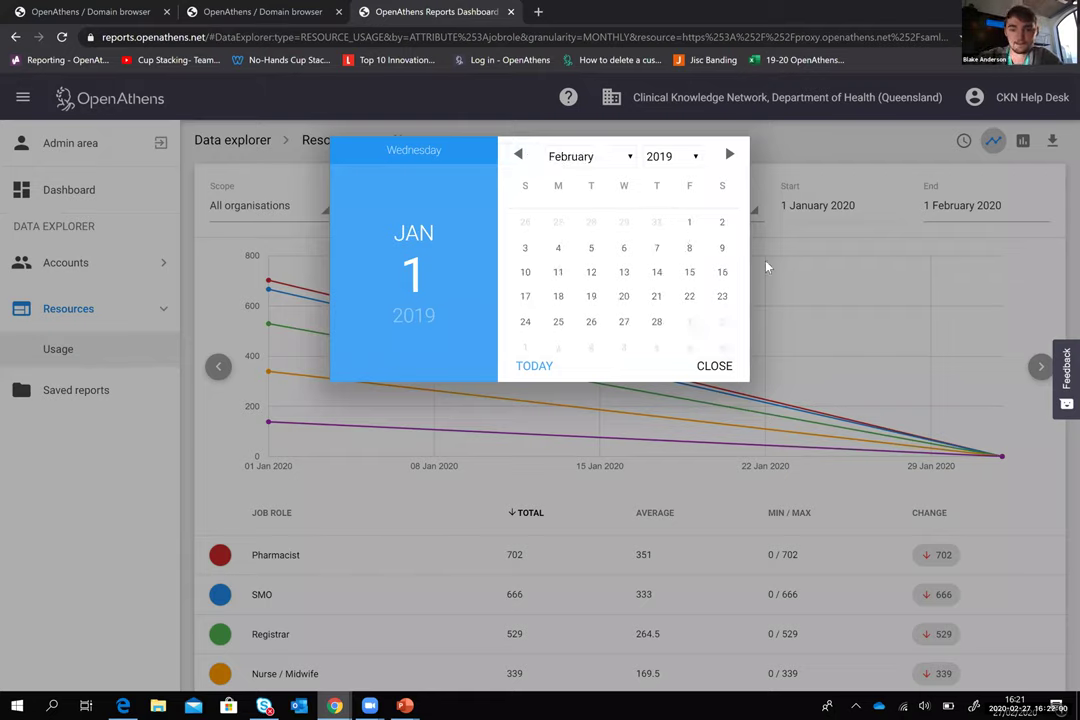
pyautogui.click(690, 222)
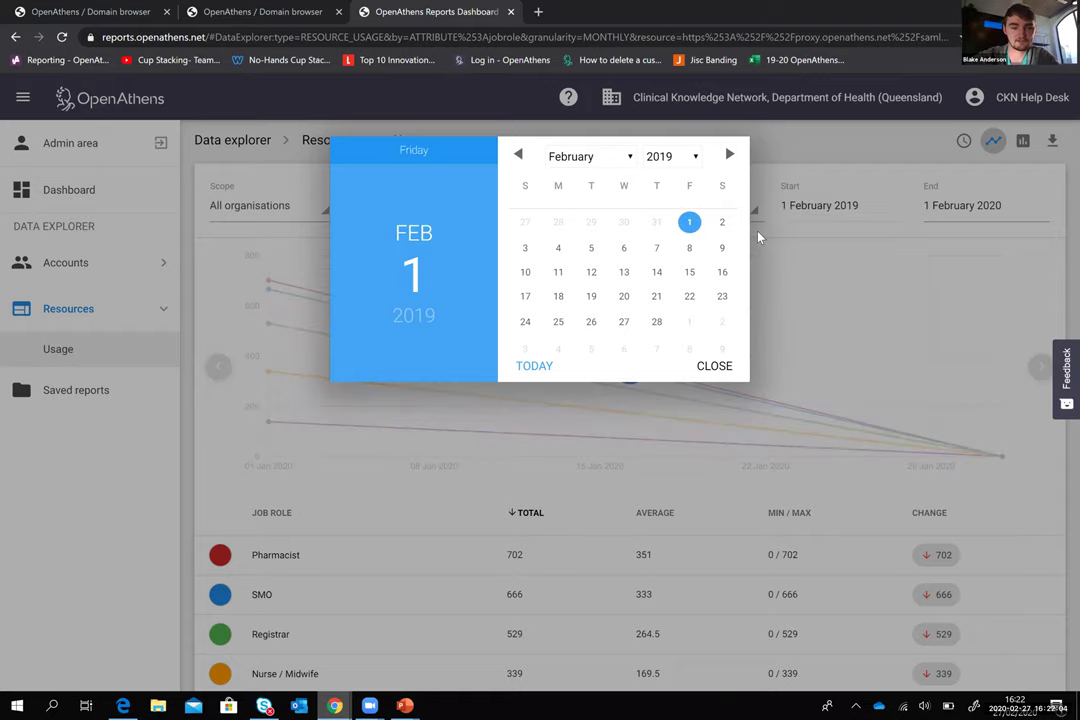
pyautogui.click(714, 365)
# Step: Hide the SMO, Pharmacist and RMO lines in the Mims Online usage chart
pyautogui.click(221, 596)
pyautogui.click(220, 555)
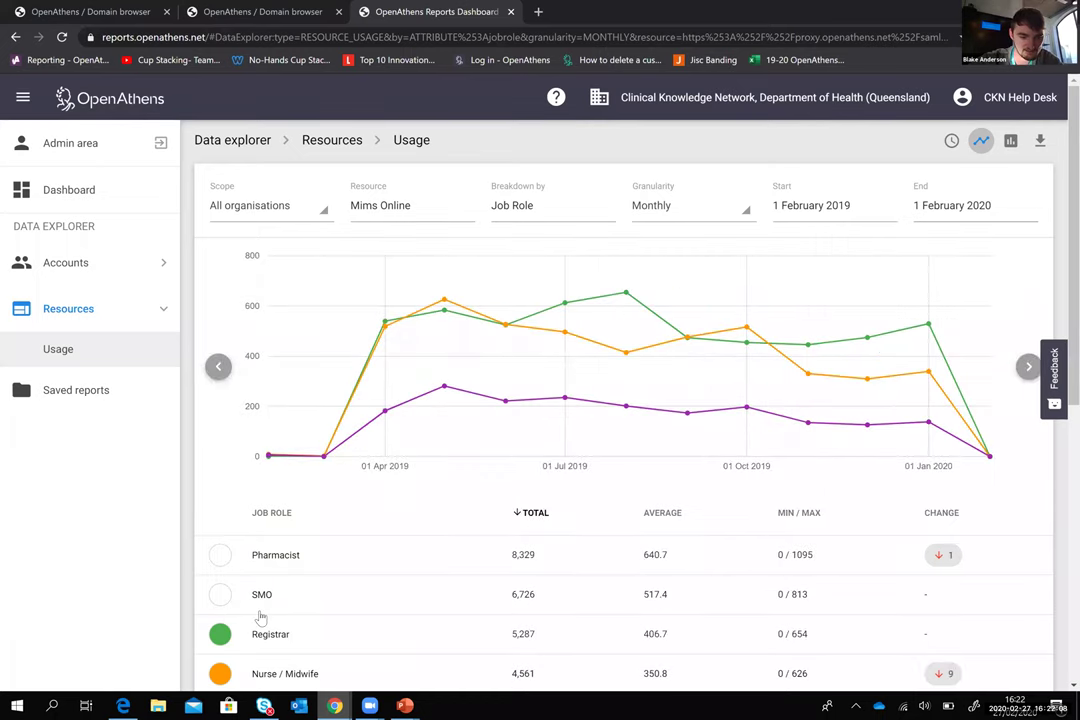
pyautogui.scroll(-1, 260, 617)
pyautogui.click(220, 665)
pyautogui.scroll(-3, 232, 535)
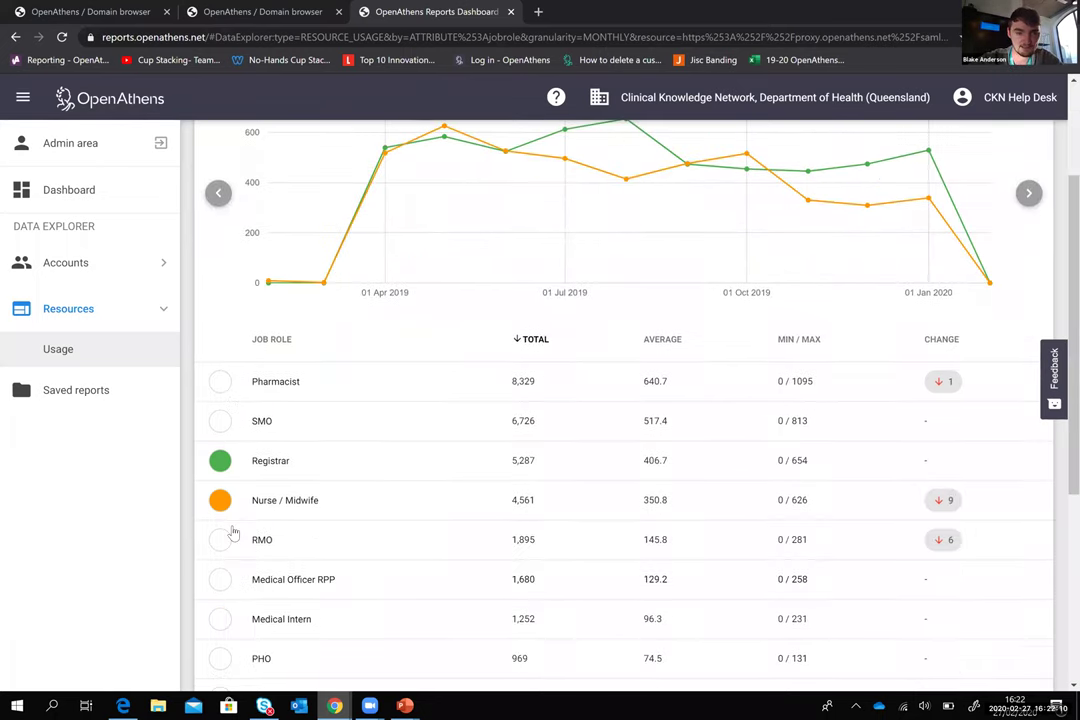
# Step: Show the SMO, Pharmacist and RMO lines in the usage chart again
pyautogui.scroll(3, 232, 535)
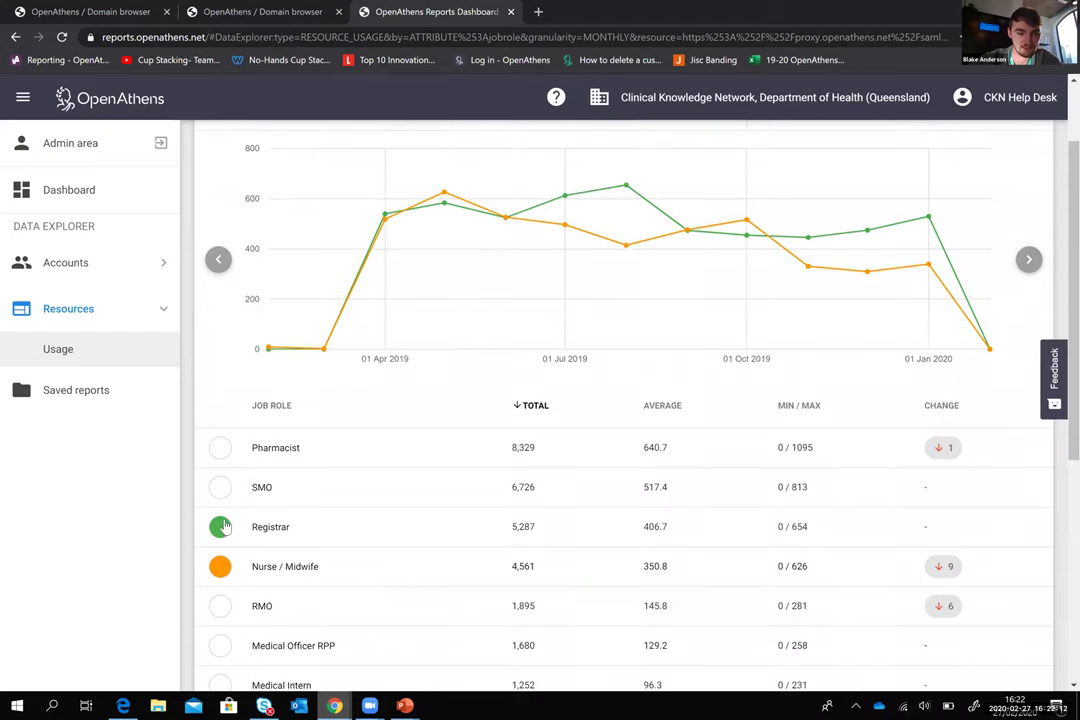
pyautogui.click(220, 539)
pyautogui.click(220, 499)
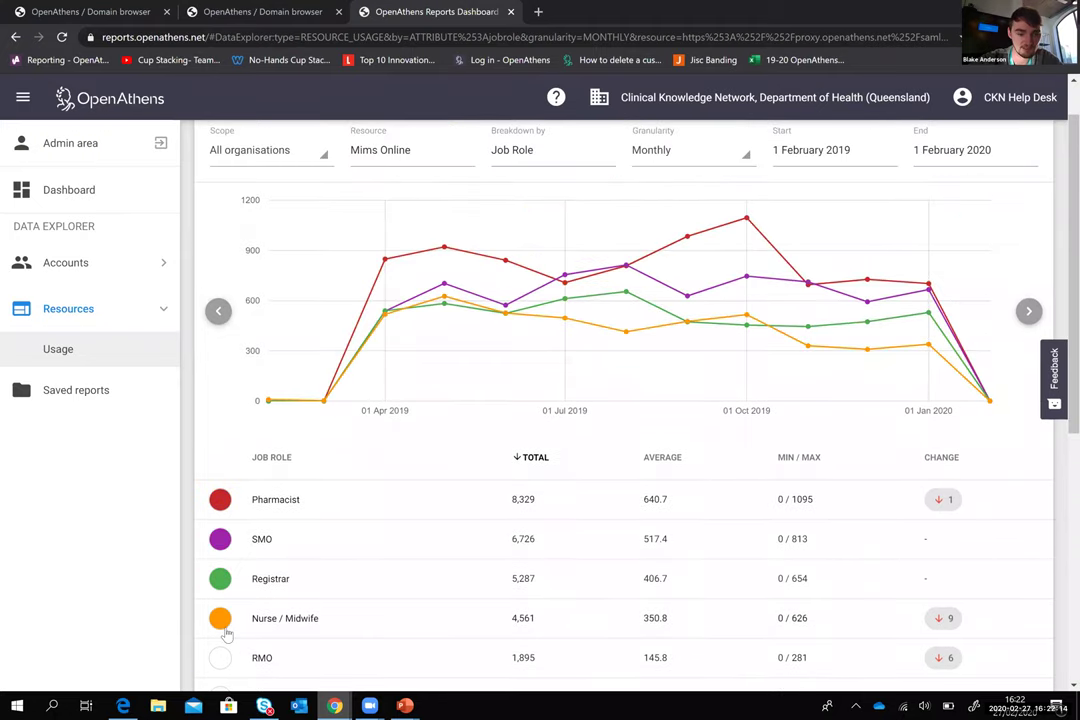
pyautogui.click(220, 657)
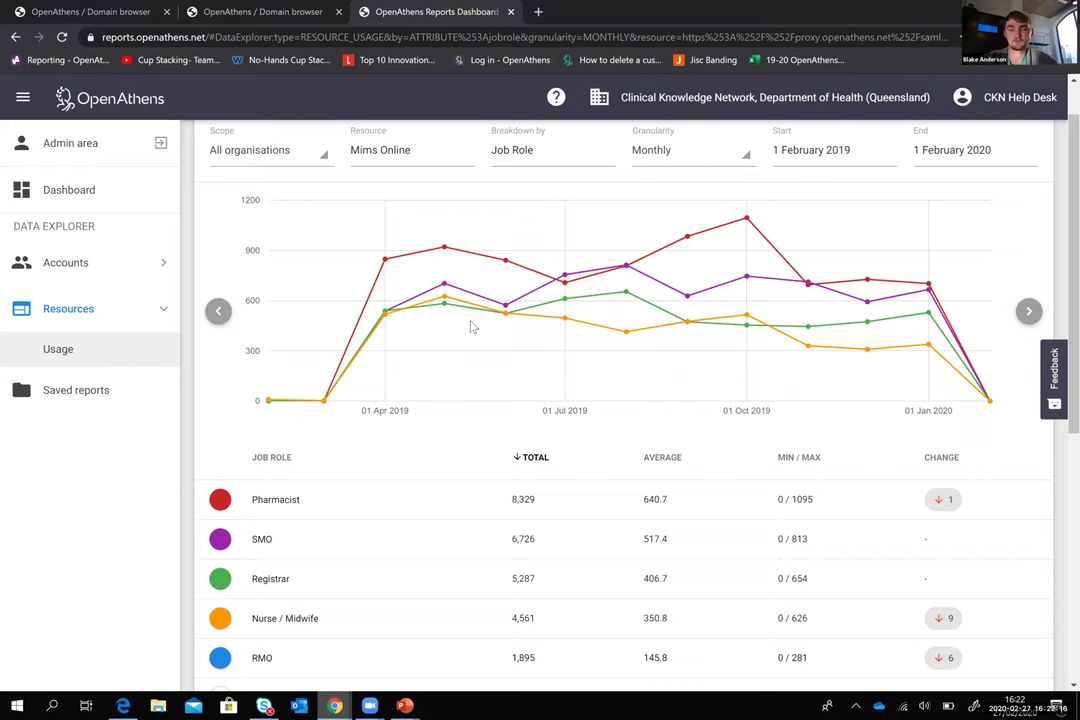
pyautogui.scroll(1, 473, 327)
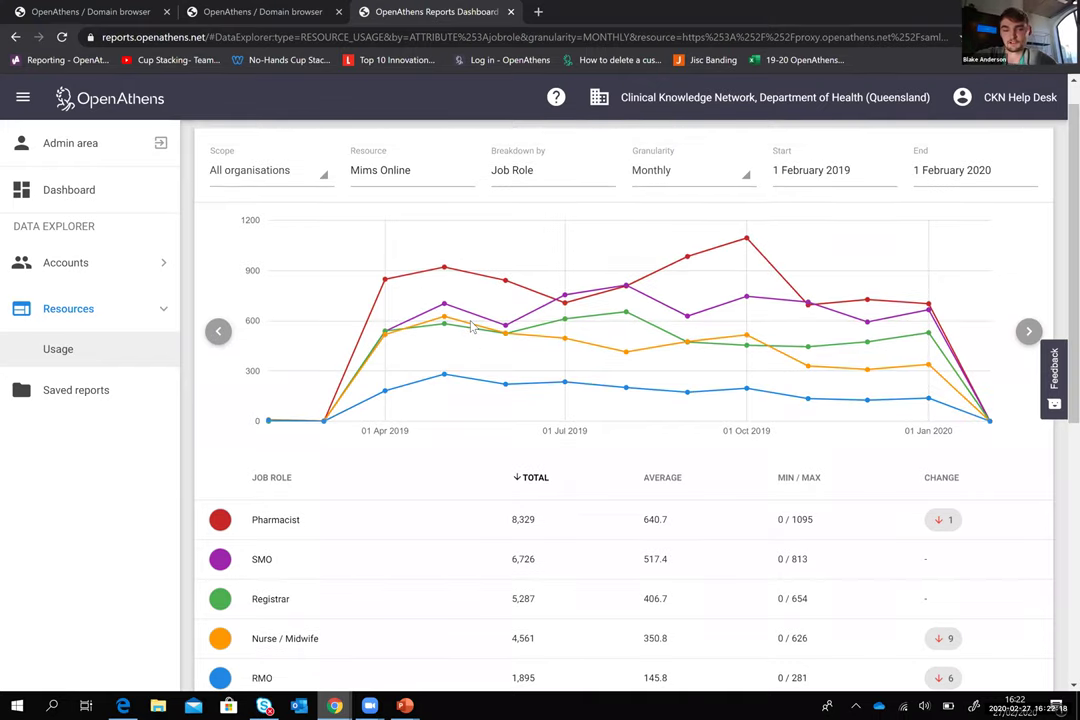
# Step: Examine the options for saving the report to the computer, selecting Summary for all organisations, and close them without saving
pyautogui.scroll(-1, 473, 327)
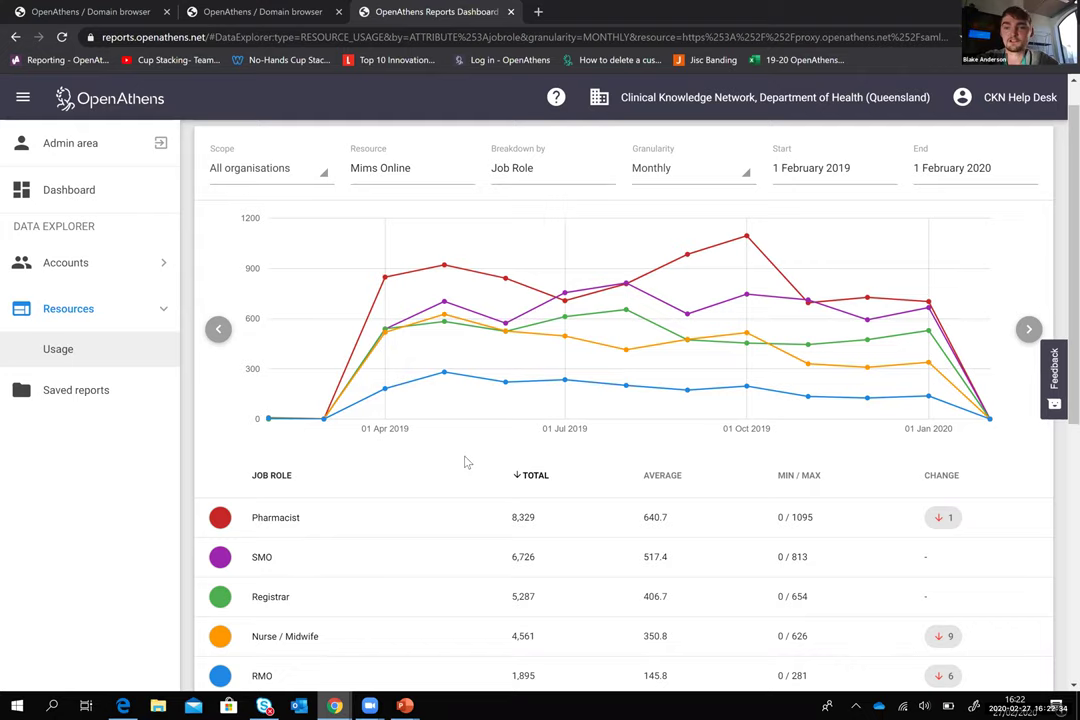
pyautogui.scroll(1, 465, 460)
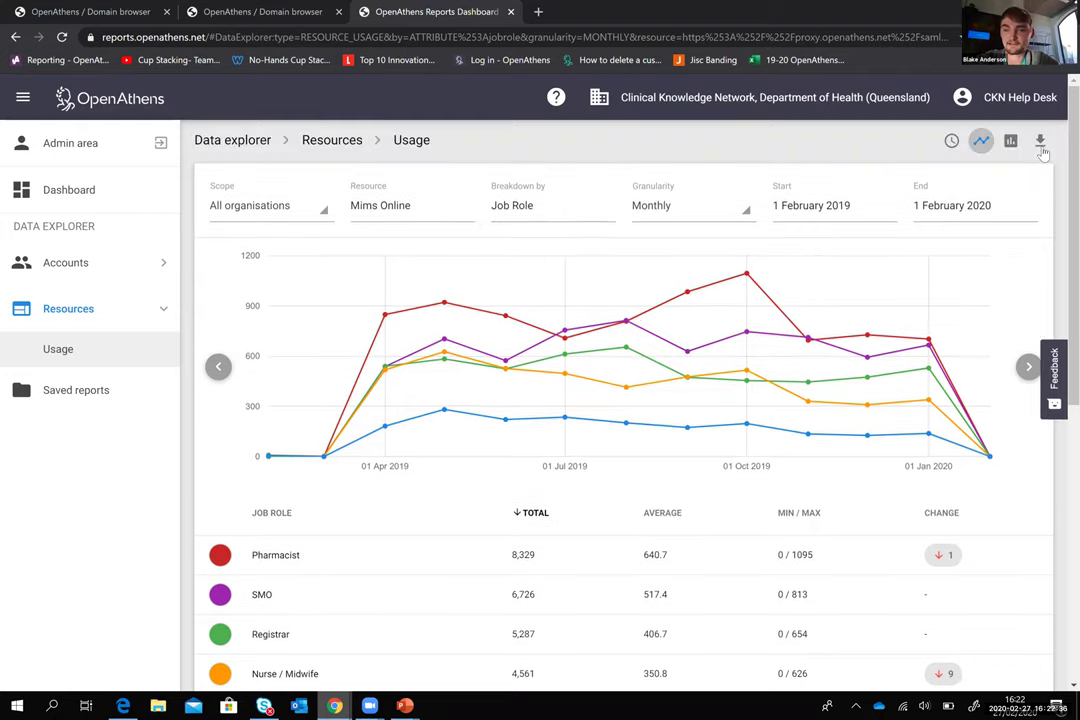
pyautogui.click(1040, 144)
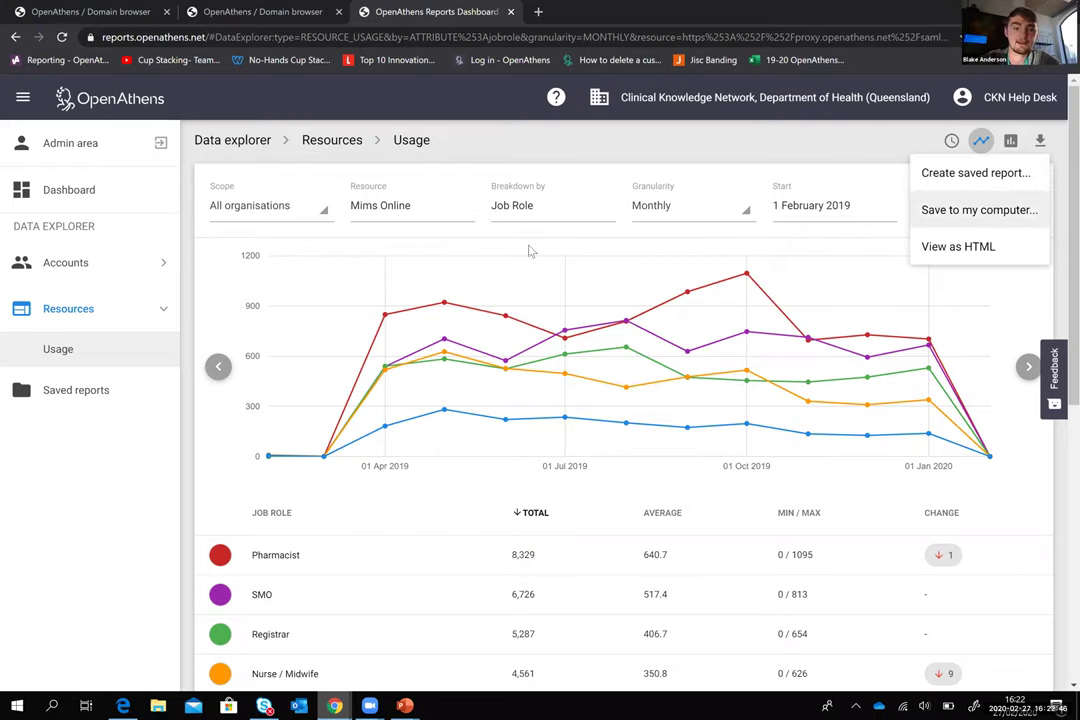
pyautogui.press('Return')
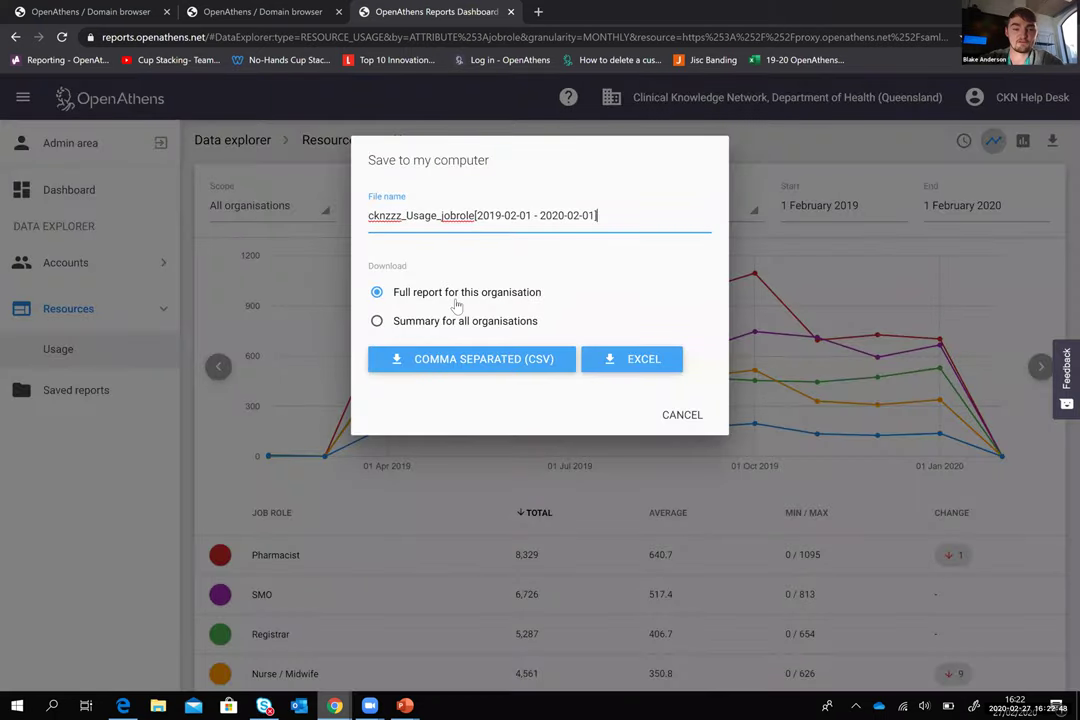
pyautogui.click(519, 320)
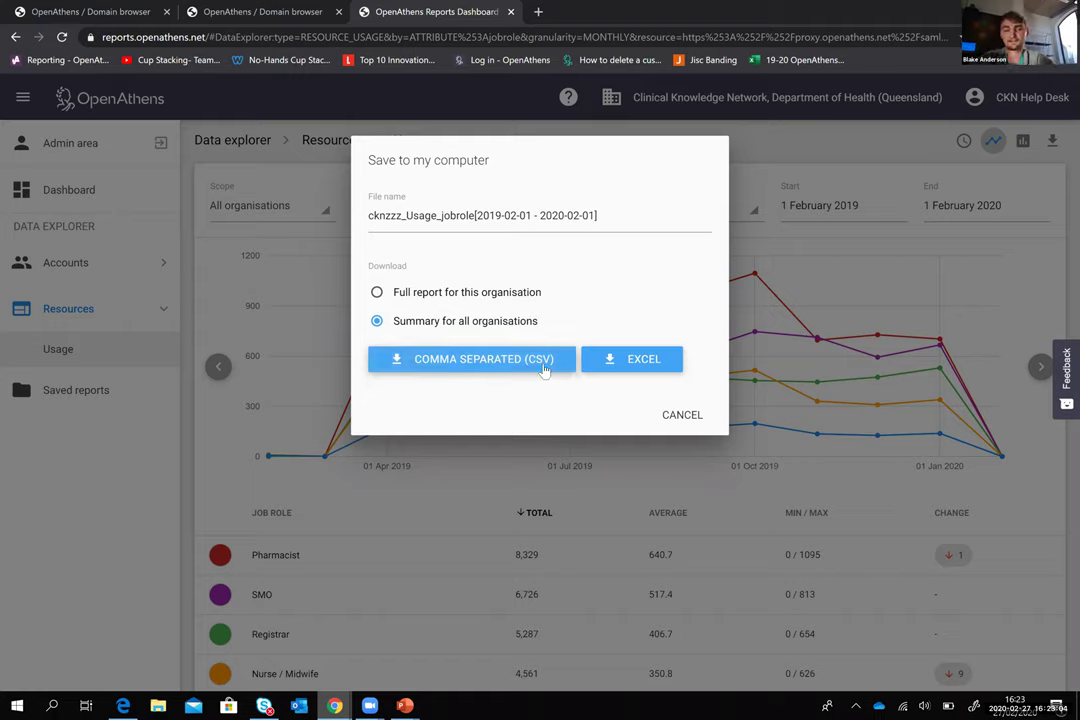
pyautogui.click(606, 358)
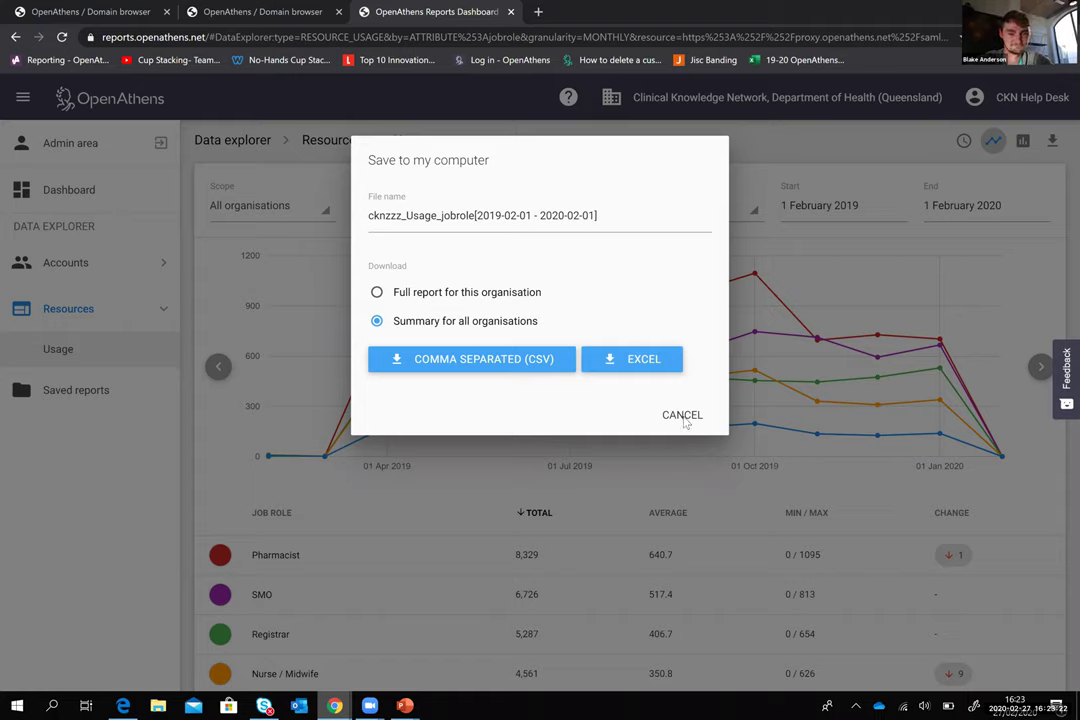
pyautogui.press('Escape')
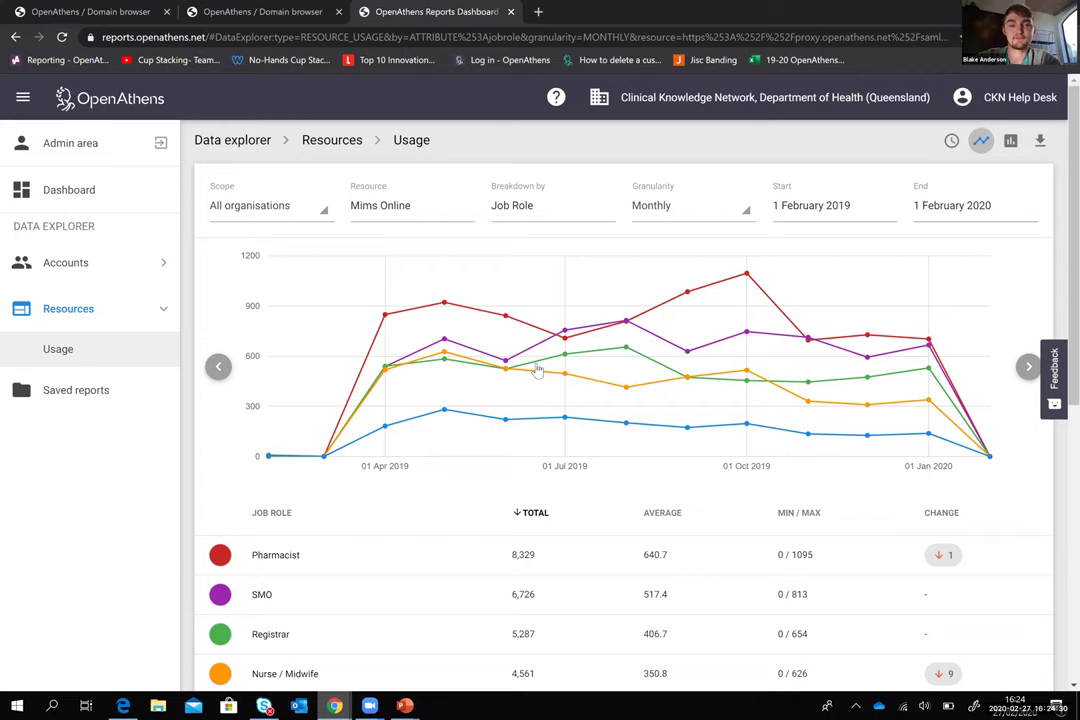
# Step: Check the available breakdown options without changing Job Role, and look through the job role table below the chart
pyautogui.click(540, 230)
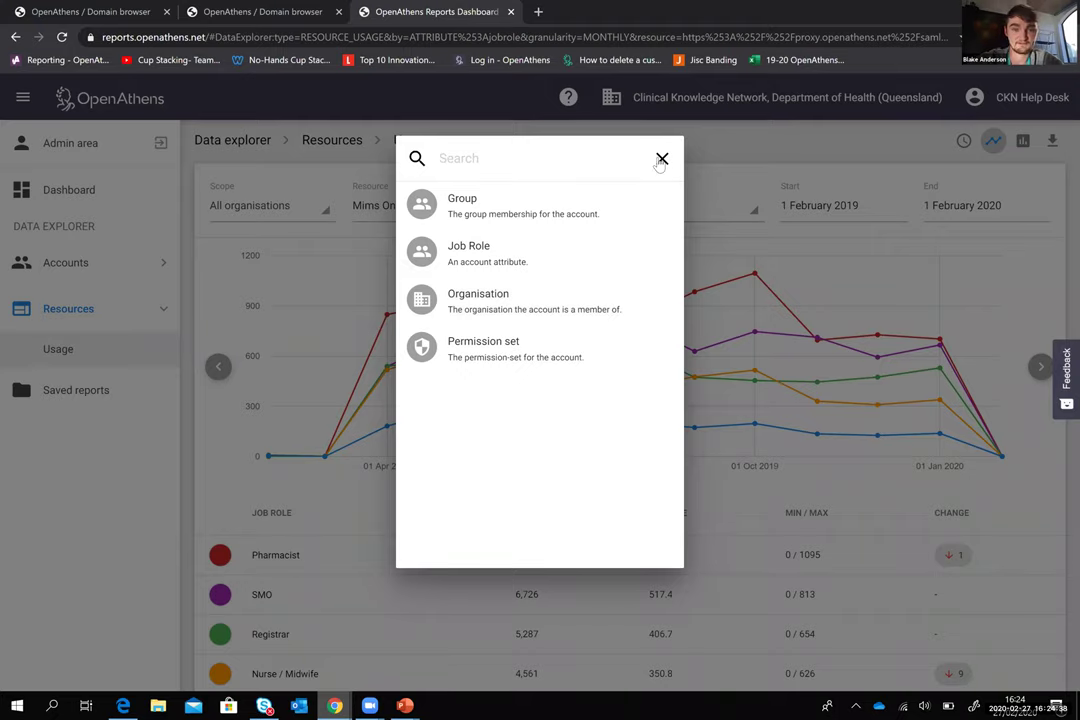
pyautogui.click(370, 404)
pyautogui.scroll(-3, 350, 405)
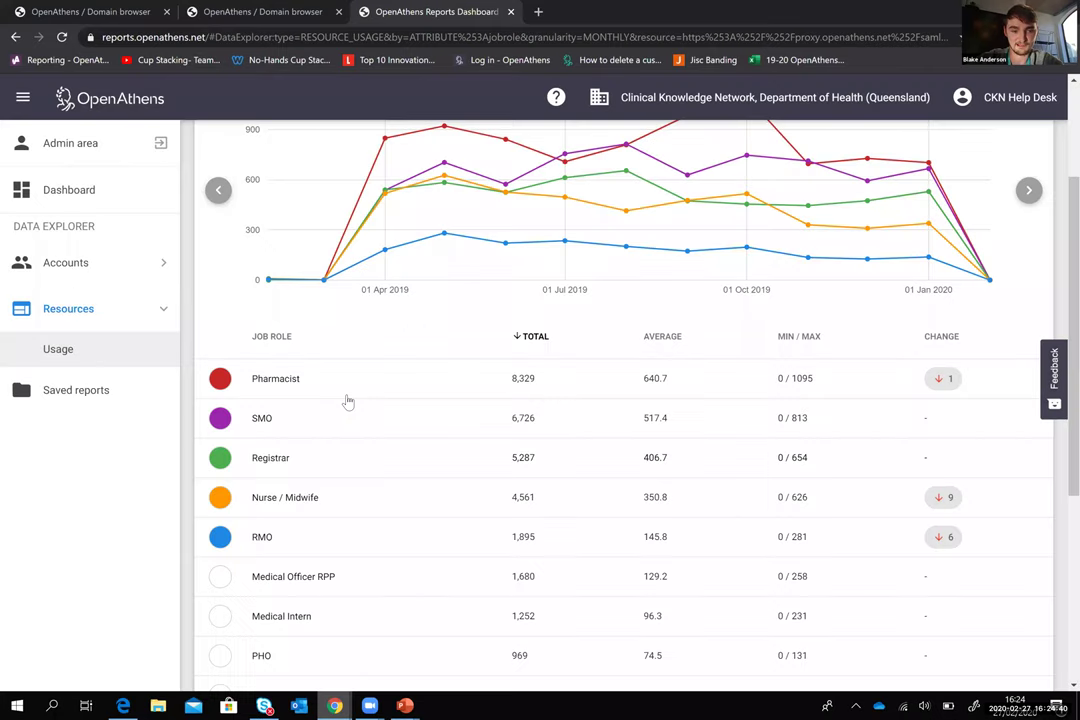
pyautogui.scroll(-1, 350, 418)
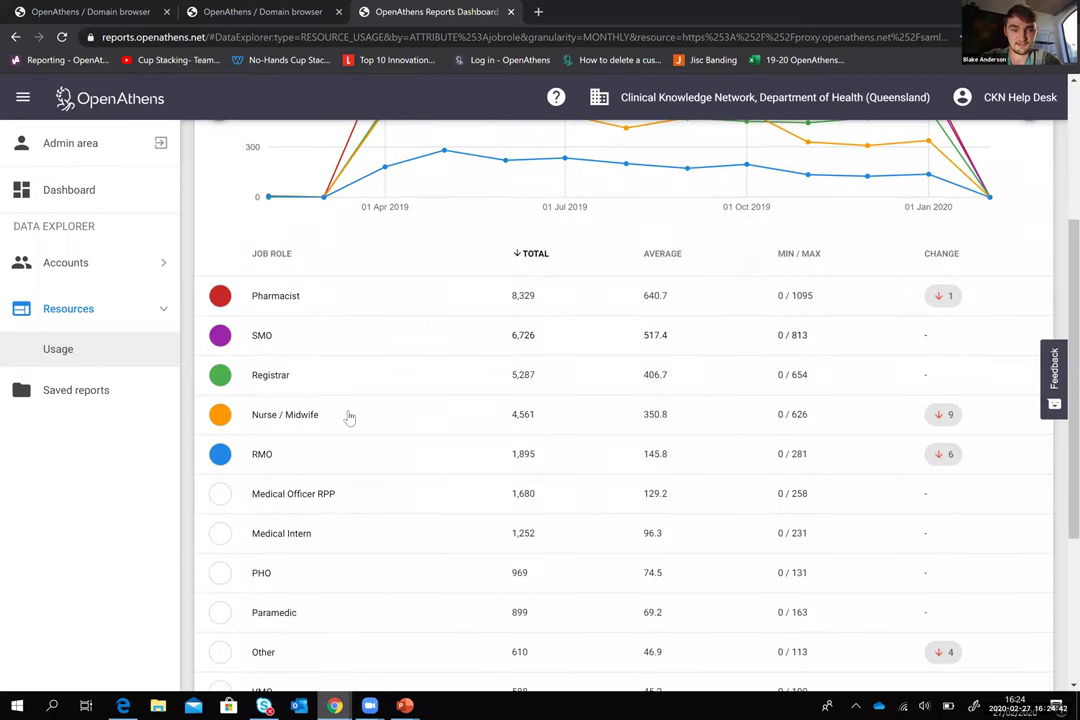
pyautogui.scroll(-3, 340, 425)
pyautogui.scroll(2, 323, 300)
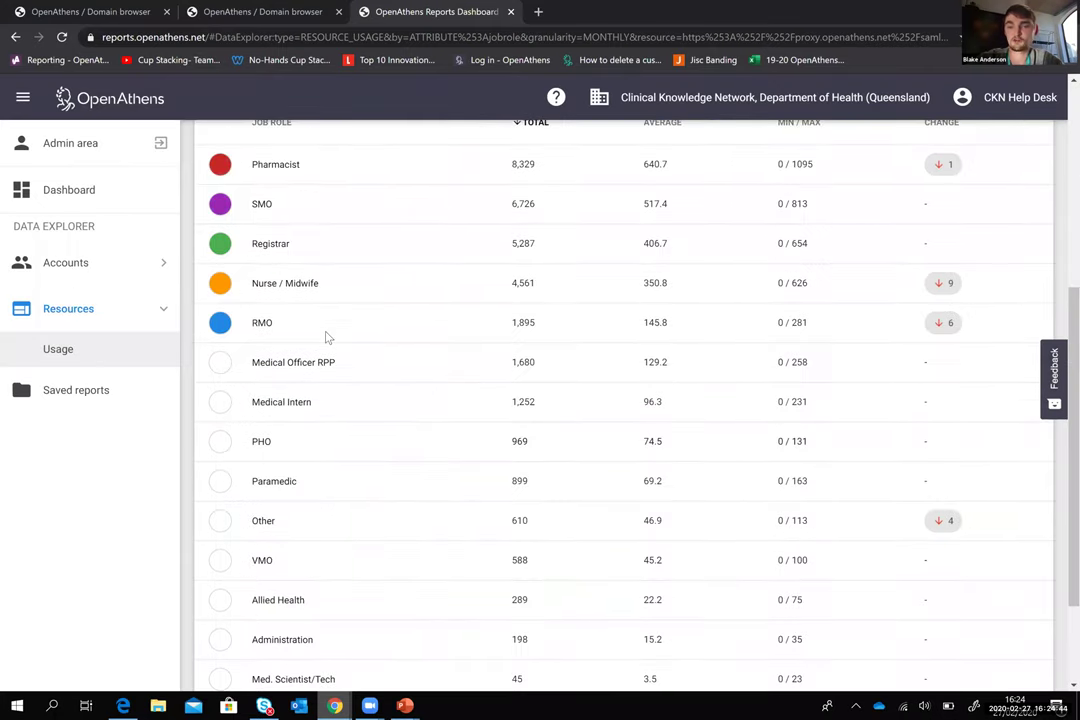
pyautogui.scroll(4, 600, 280)
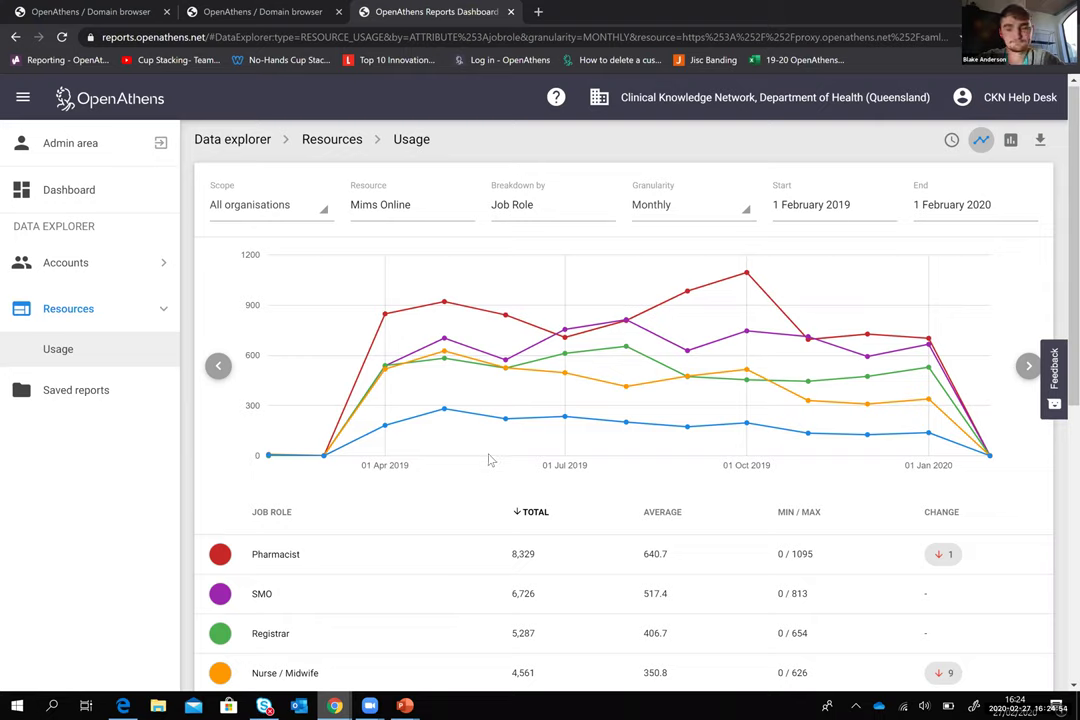
pyautogui.moveTo(588, 465); pyautogui.dragTo(578, 465)
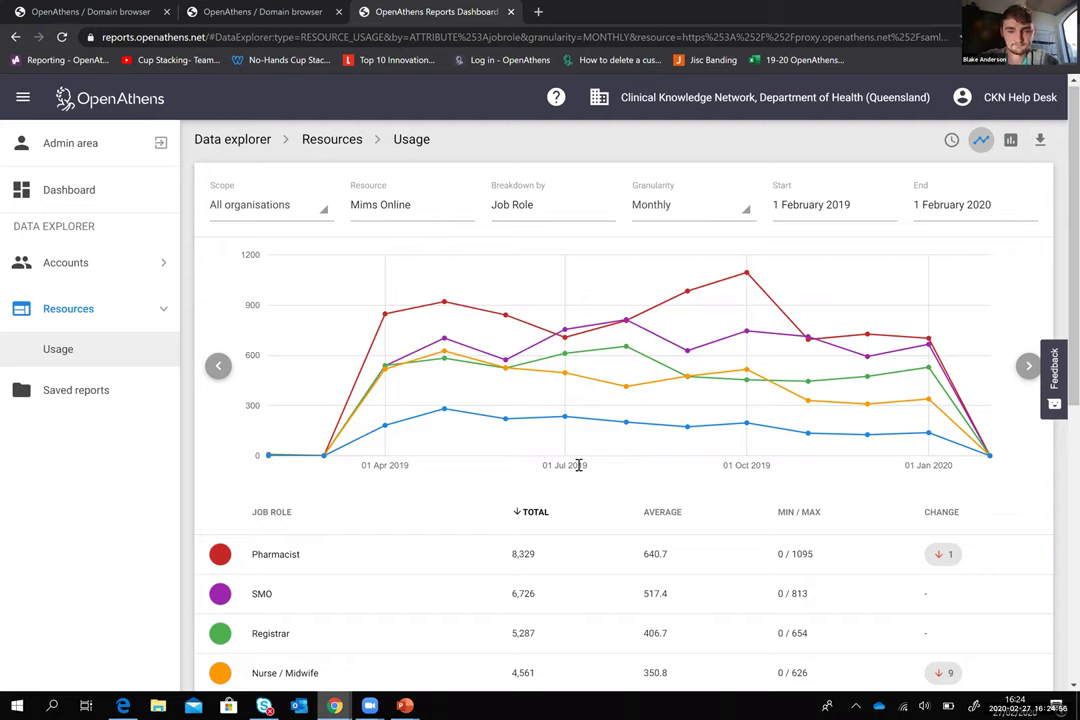
pyautogui.click(545, 464)
pyautogui.tripleClick(545, 464)
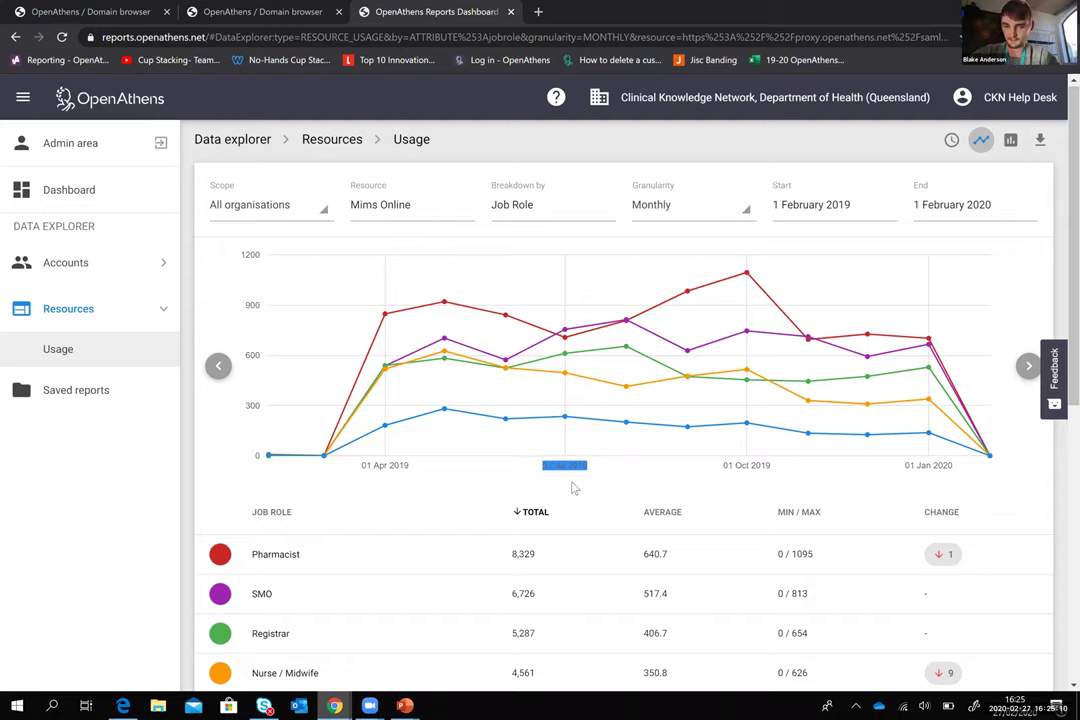
pyautogui.click(575, 484)
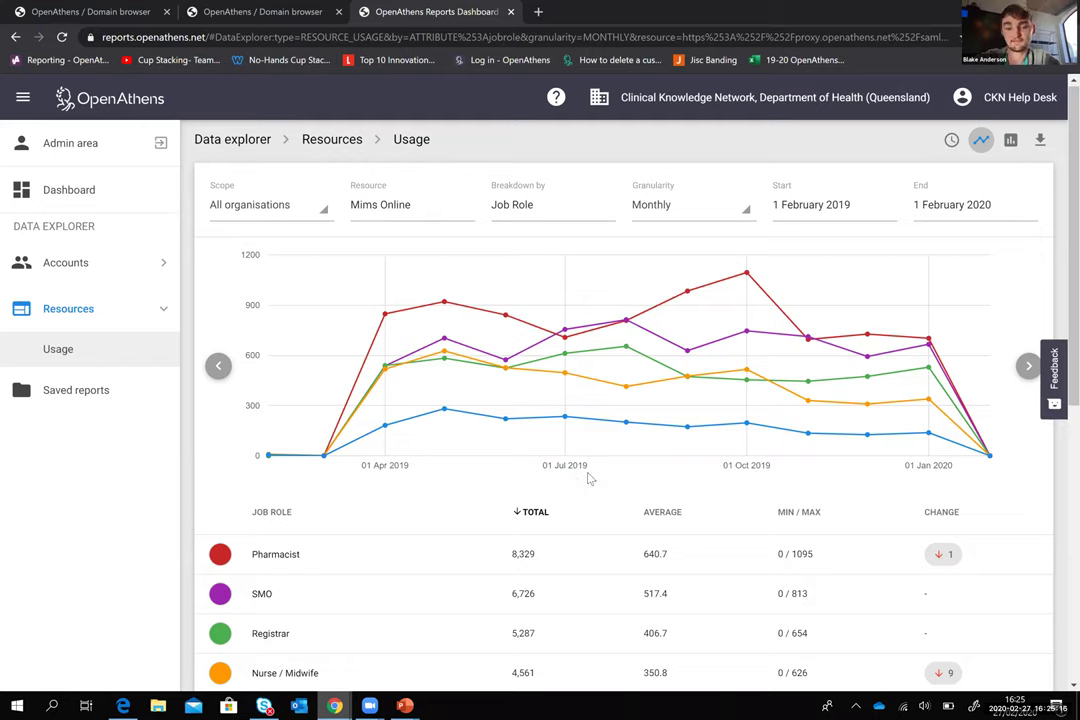
pyautogui.moveTo(547, 469); pyautogui.dragTo(587, 465)
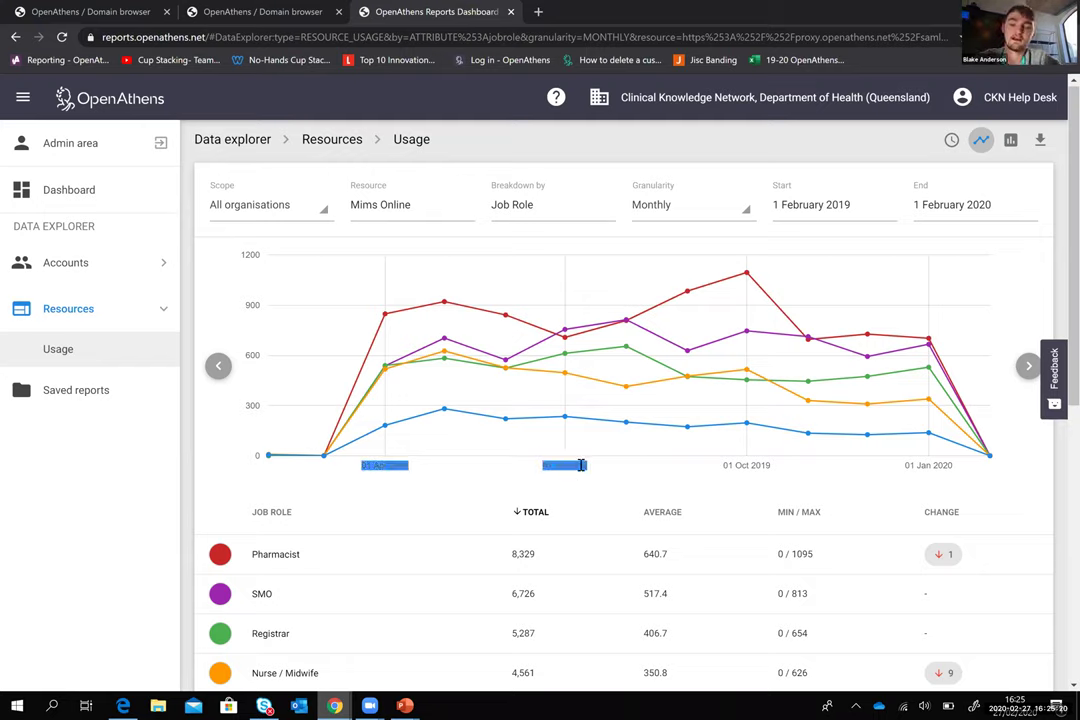
pyautogui.click(586, 467)
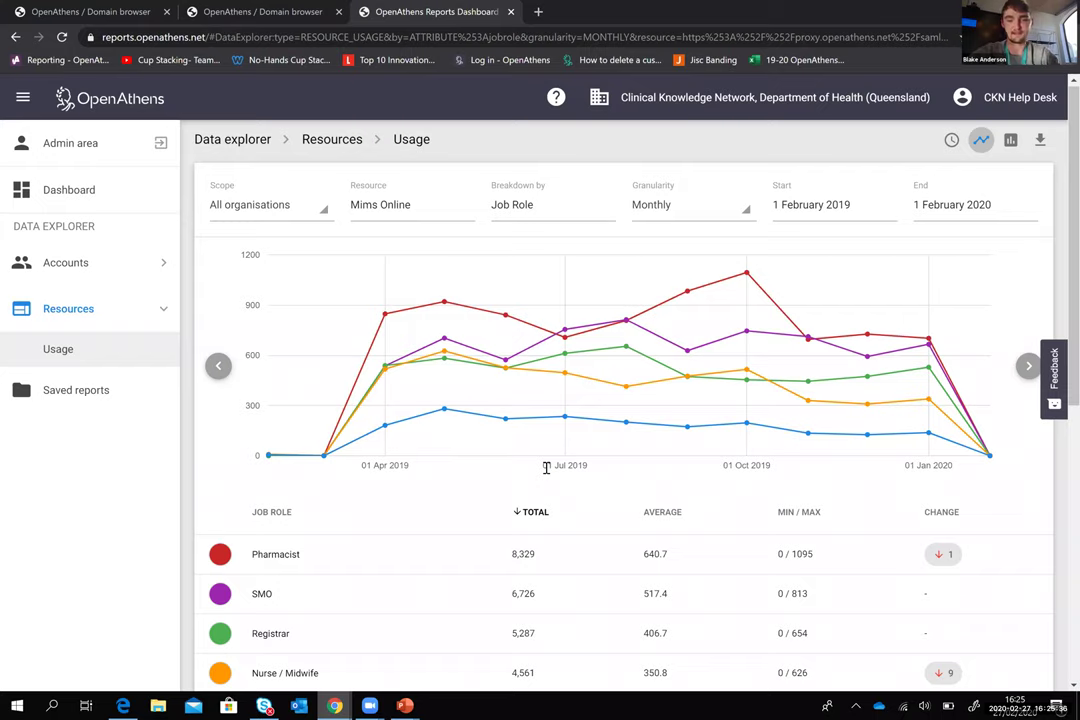
pyautogui.moveTo(545, 467); pyautogui.dragTo(583, 469)
pyautogui.click(583, 468)
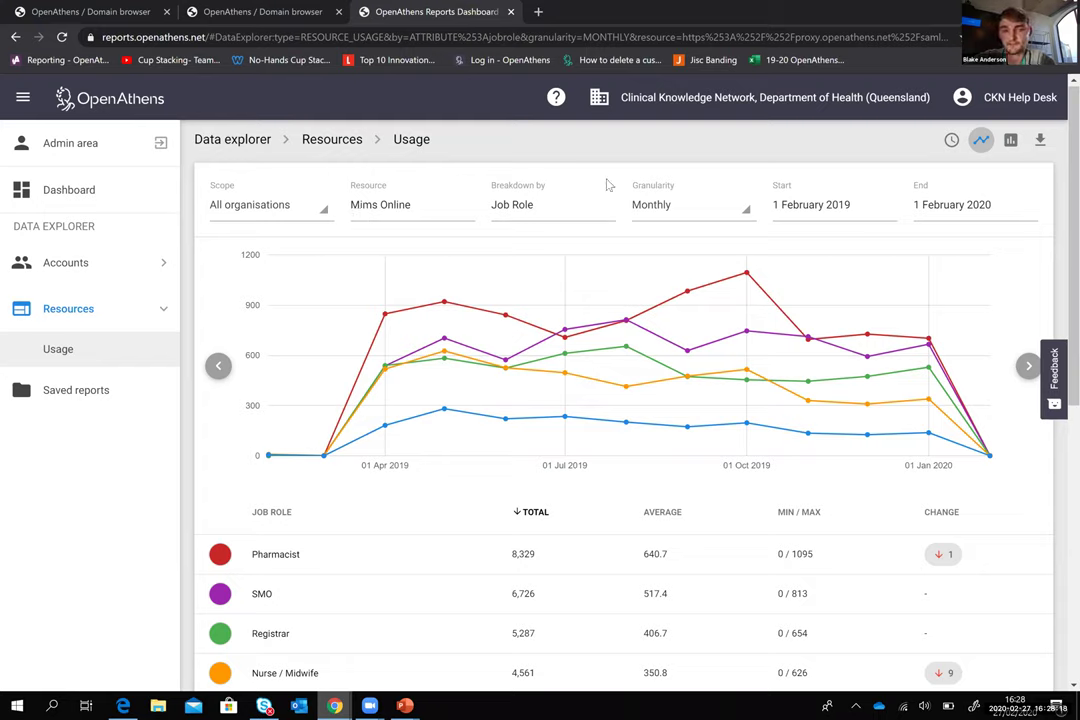
# Step: View the breakdown choices for the Mims Online usage report again and close the list without changing the selection
pyautogui.tripleClick(534, 189)
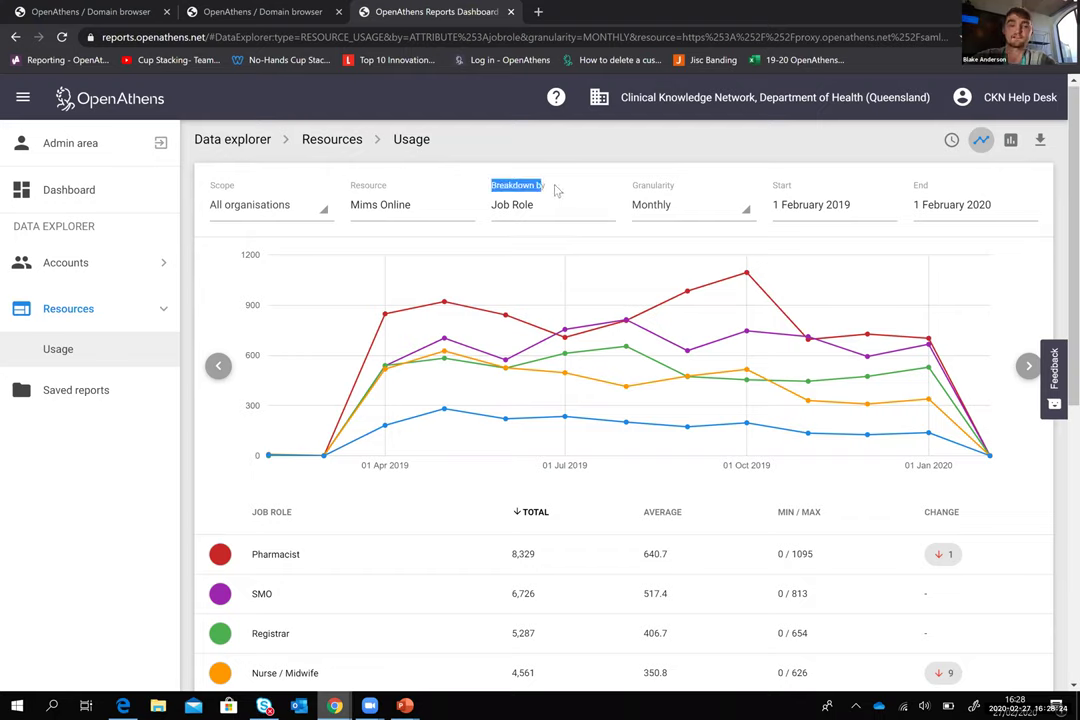
pyautogui.click(495, 186)
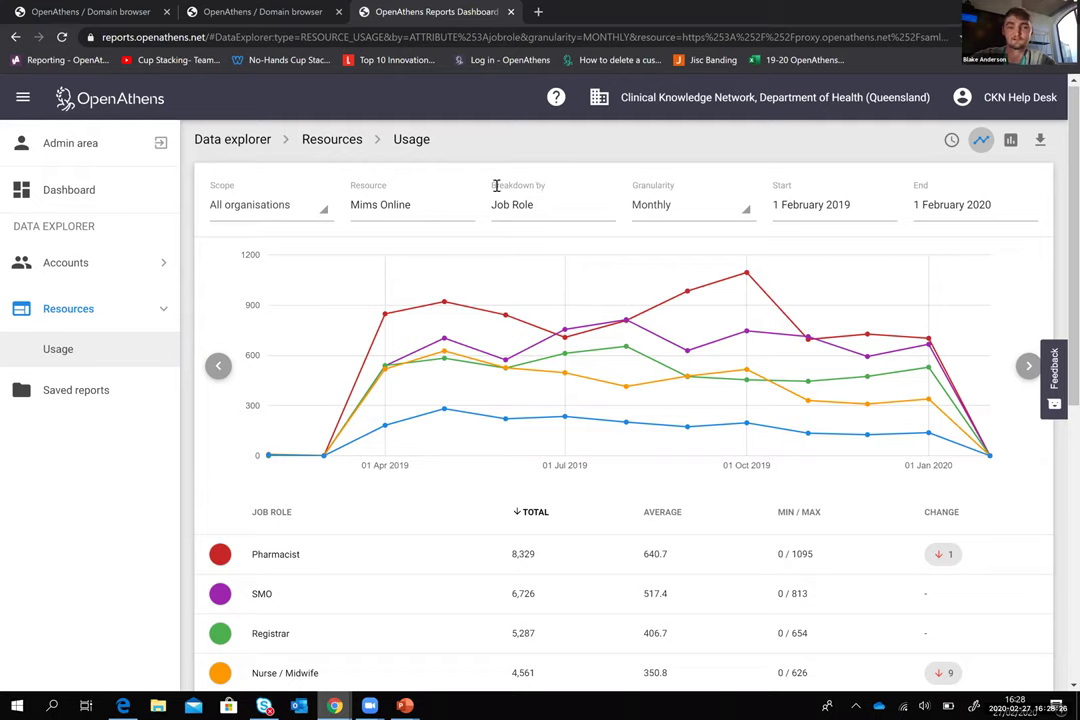
pyautogui.tripleClick(495, 186)
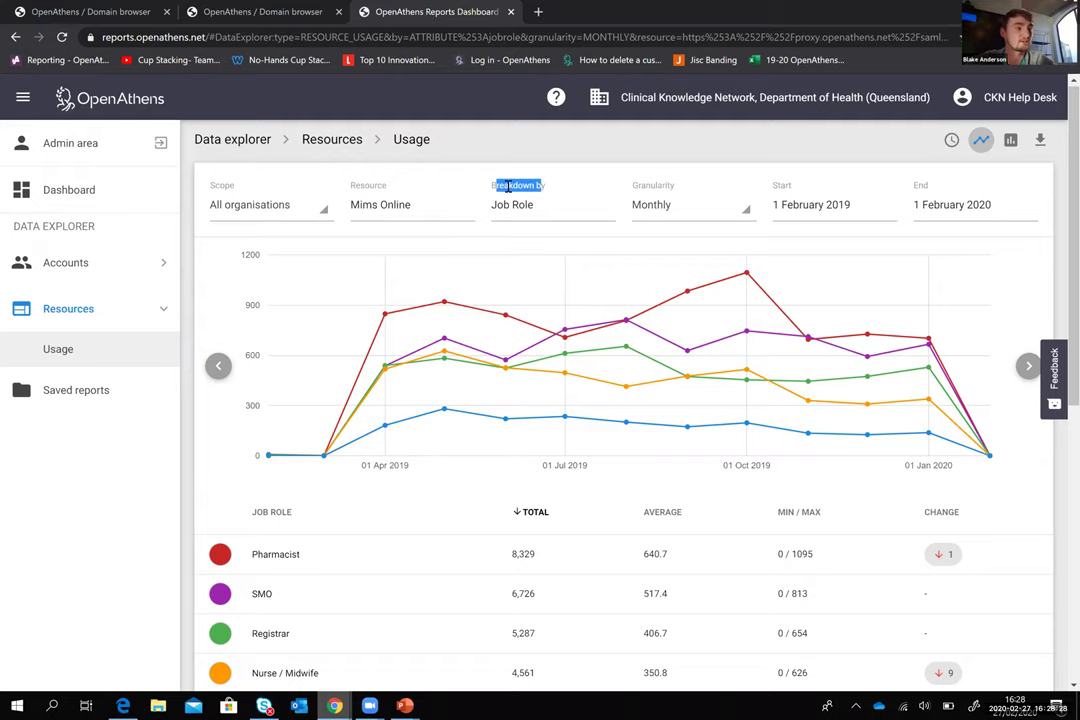
pyautogui.click(509, 195)
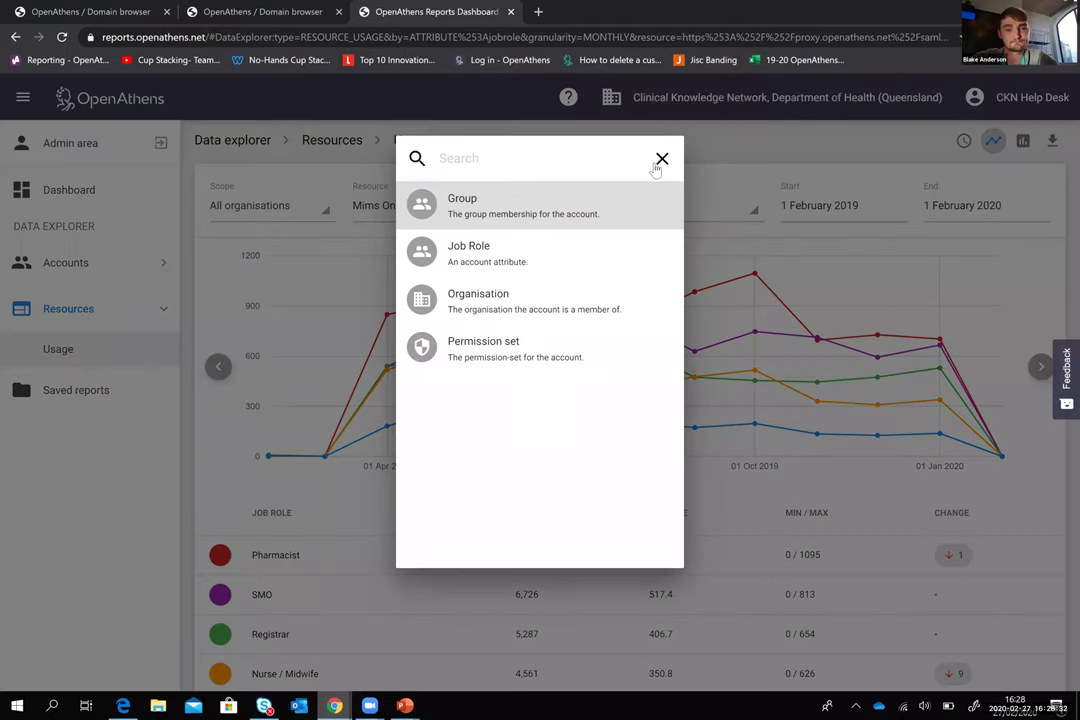
pyautogui.press('Escape')
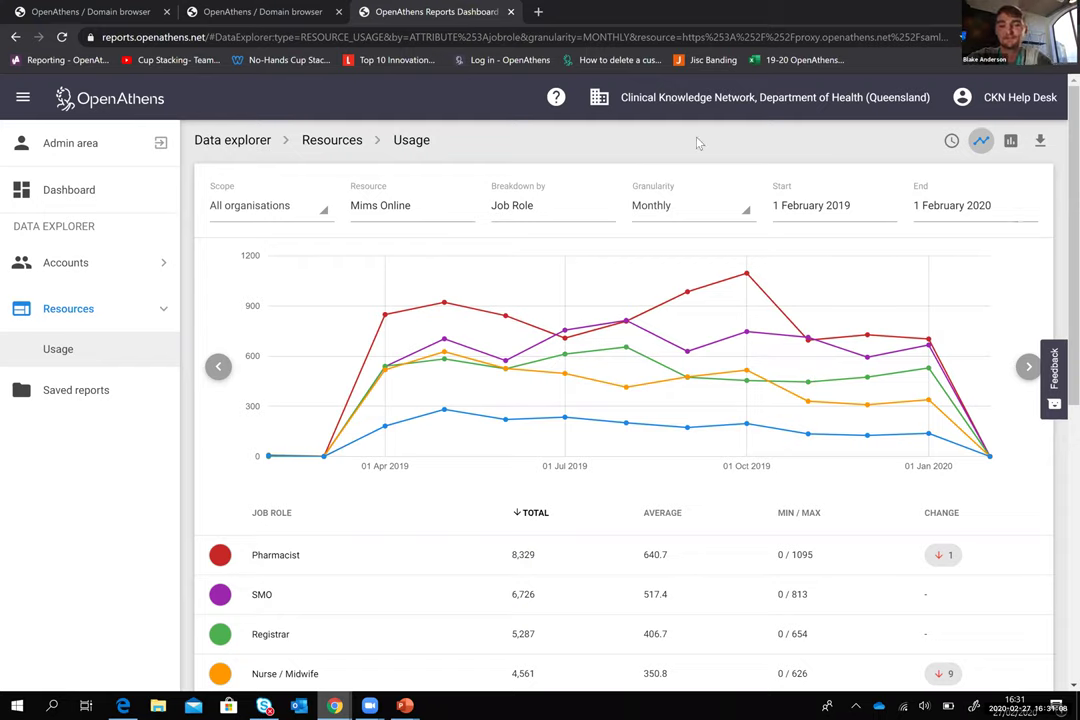
# Step: Fill in a schedule for the report named "mims report regitrar/midwife", generated monthly with a link sent to me
pyautogui.click(951, 141)
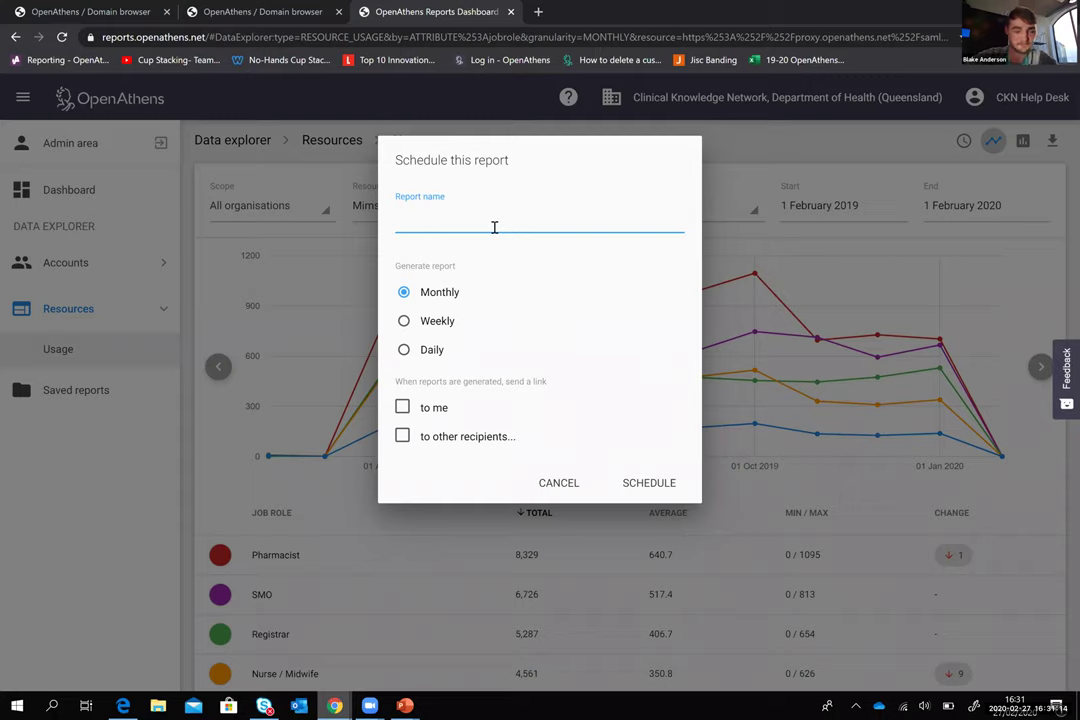
pyautogui.write('mims report ')
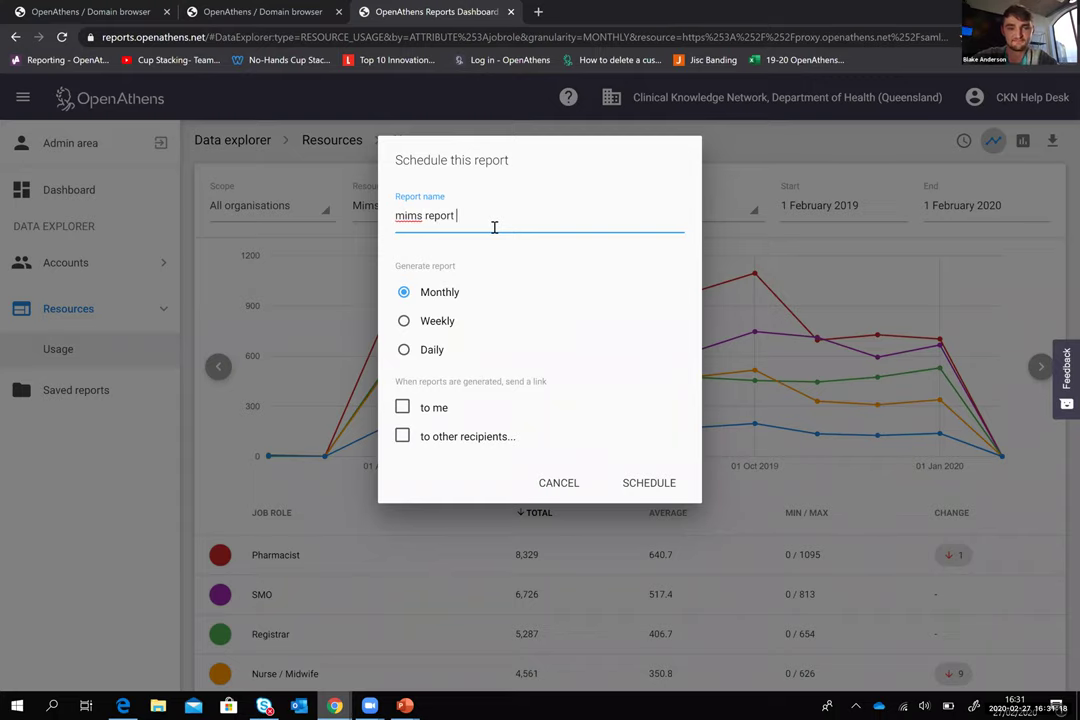
pyautogui.write('regitrar/midwife')
pyautogui.click(433, 349)
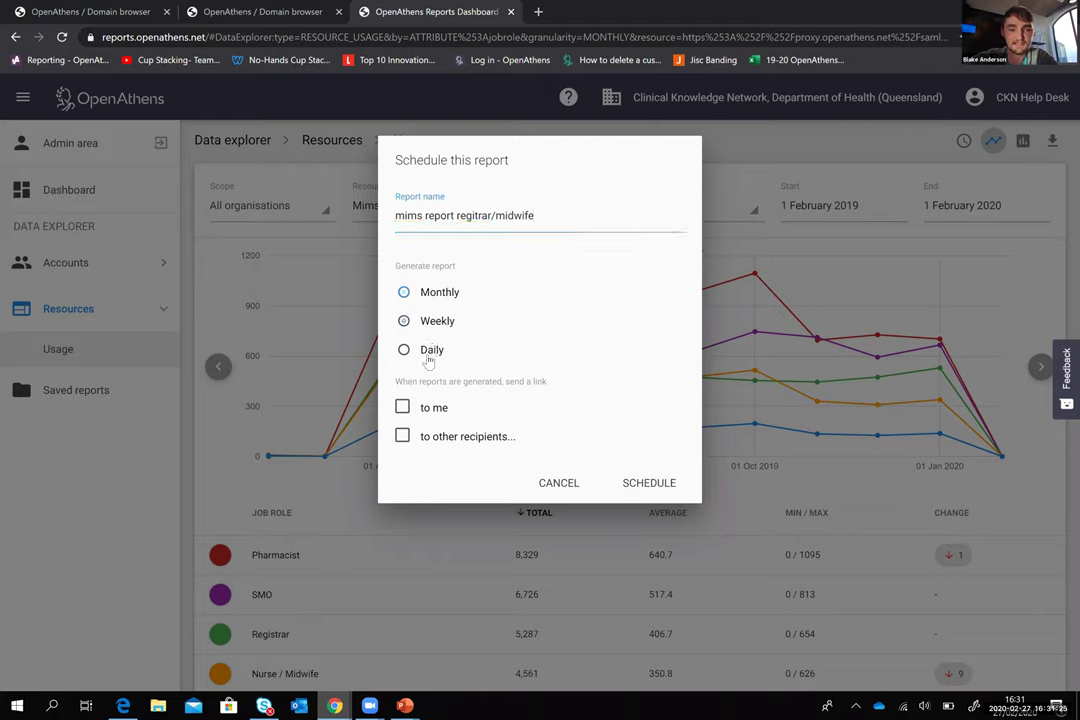
pyautogui.click(432, 292)
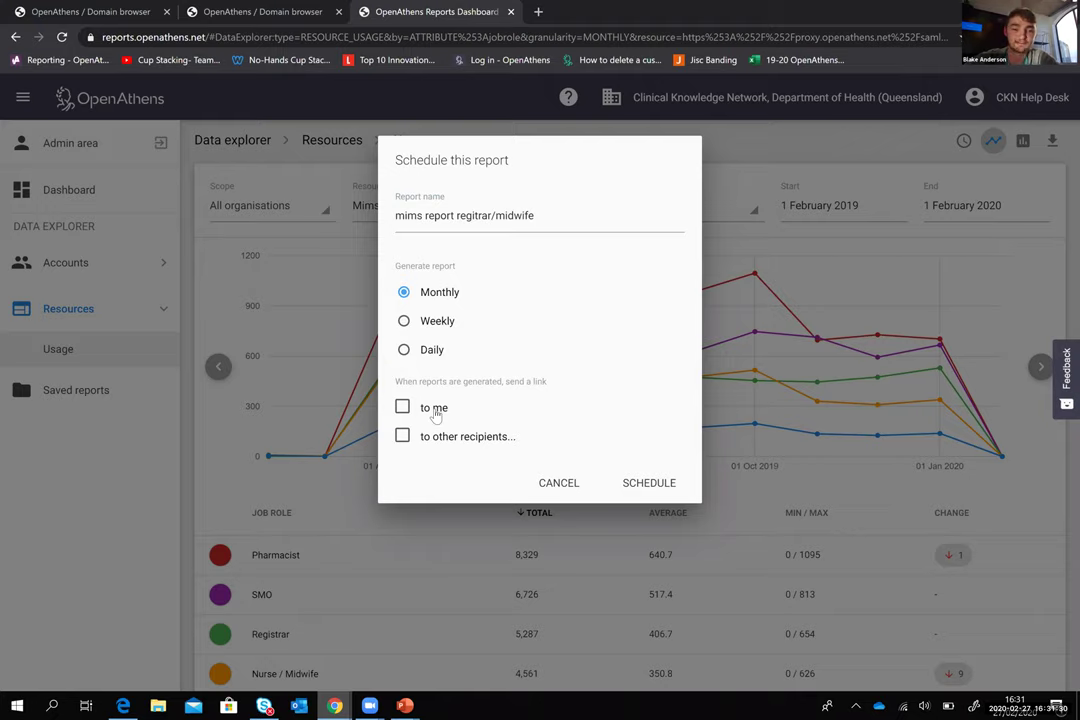
pyautogui.click(436, 408)
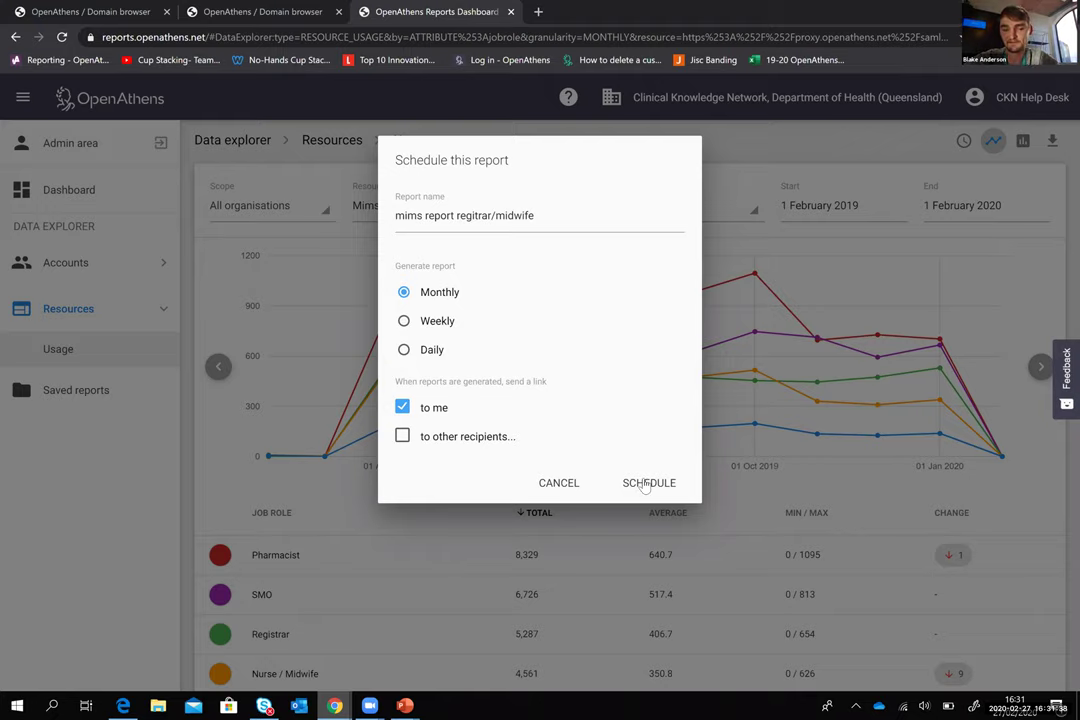
# Step: Choose other recipients instead of me for the report link, and close the schedule form without scheduling the report
pyautogui.click(443, 440)
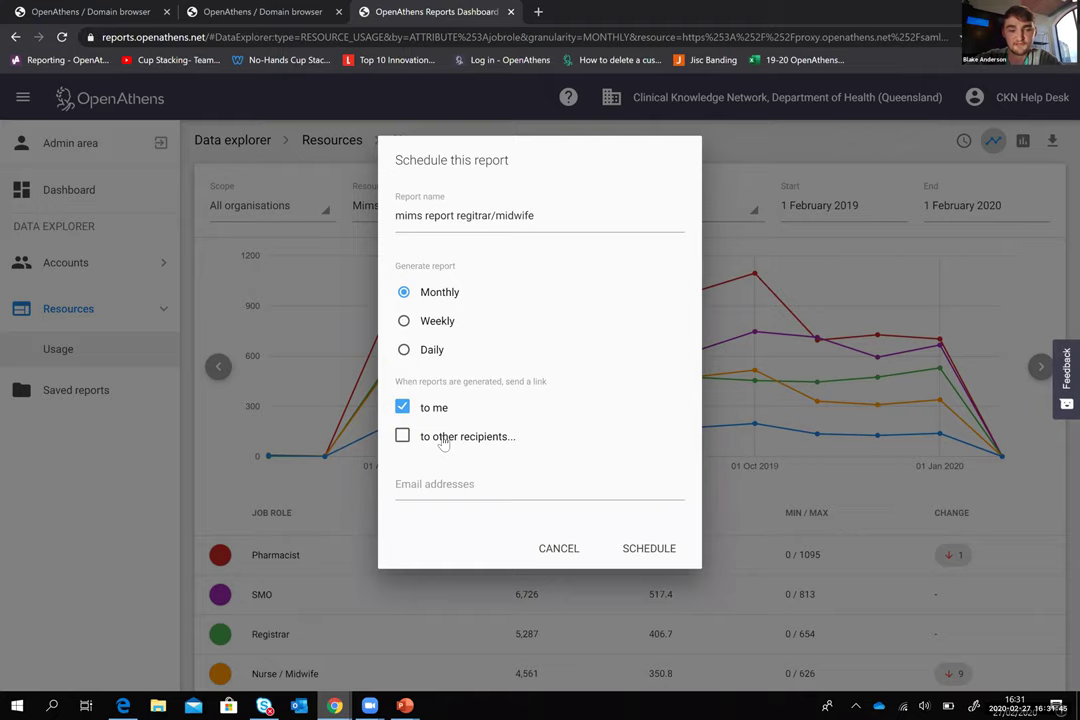
pyautogui.click(465, 485)
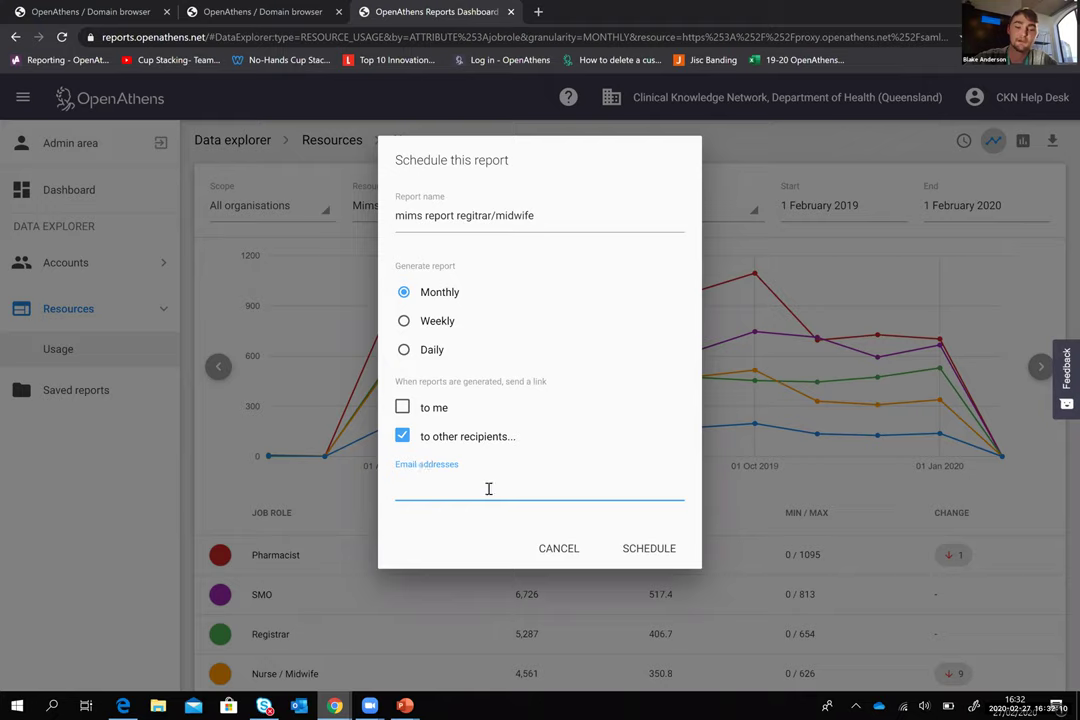
pyautogui.click(544, 490)
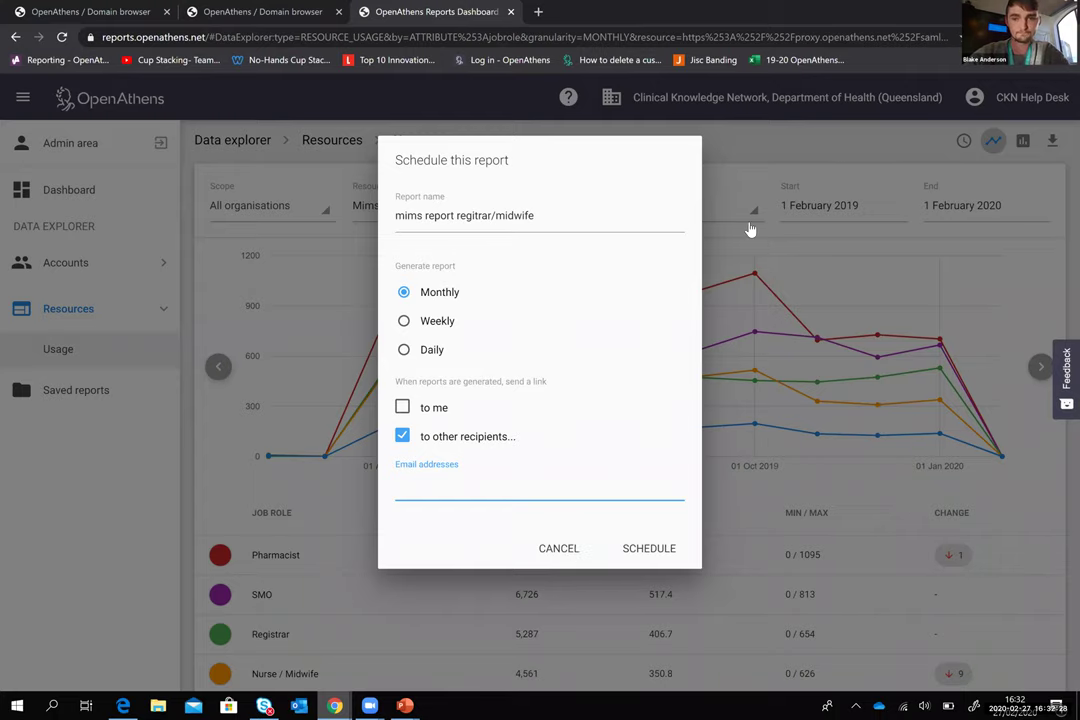
pyautogui.click(958, 222)
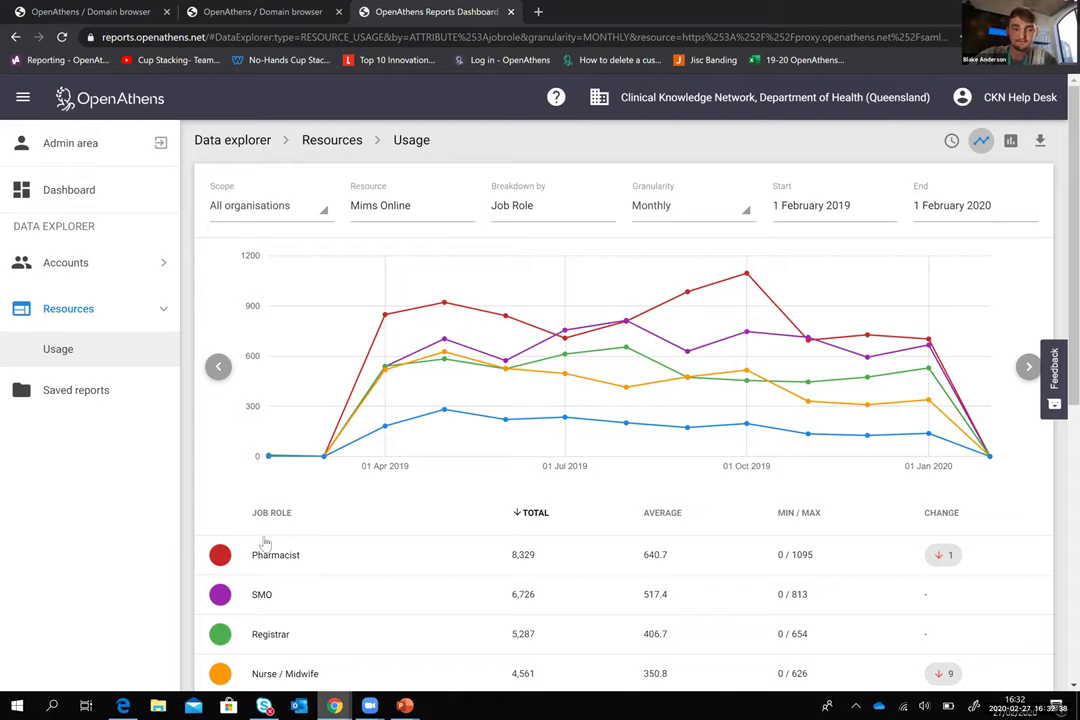
# Step: Hide the Pharmacist and SMO lines in the usage chart and open the scheduling form for this report
pyautogui.click(436, 567)
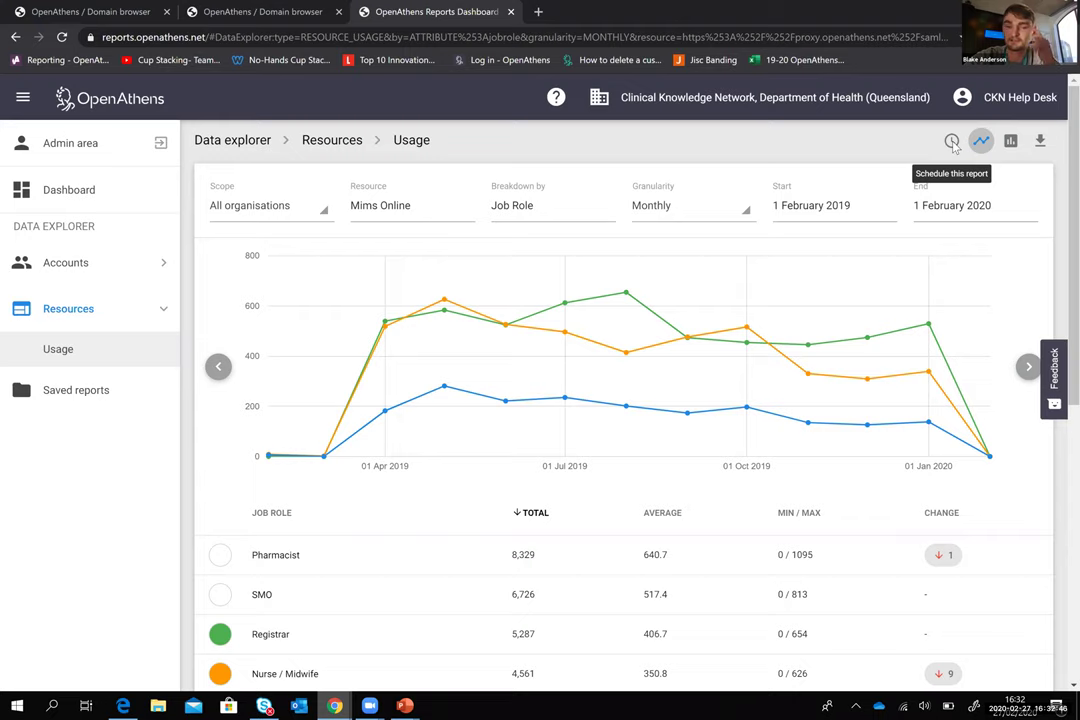
pyautogui.click(952, 141)
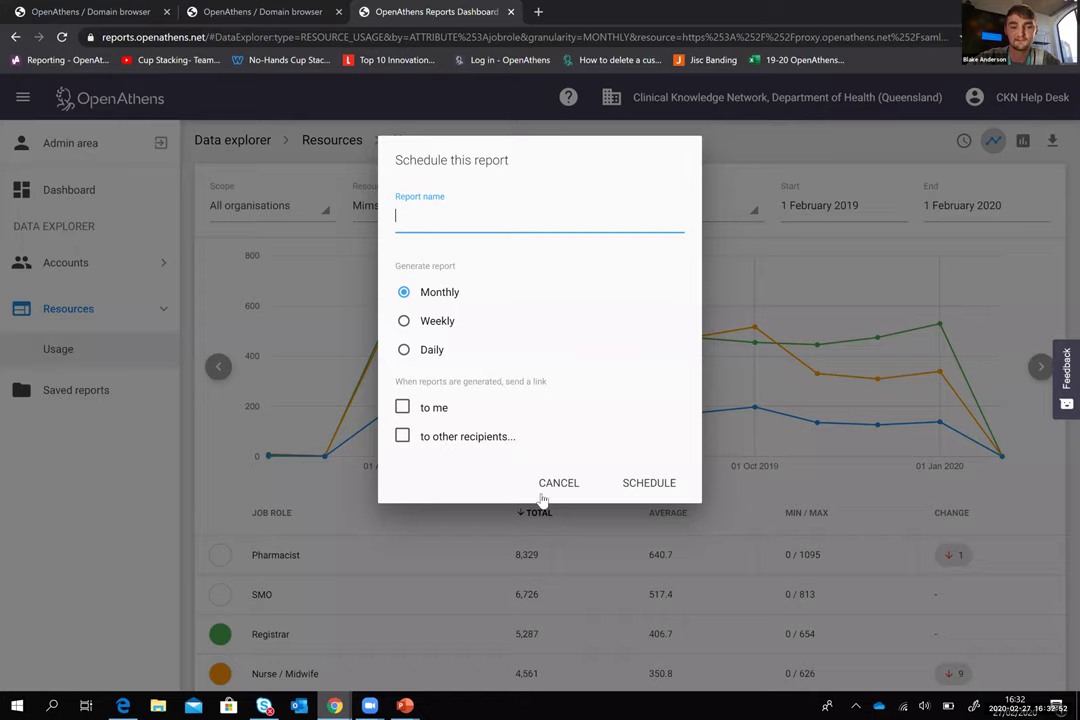
# Step: Leave the scheduling form and view the scheduled reports among the saved reports
pyautogui.click(64, 400)
pyautogui.click(64, 400)
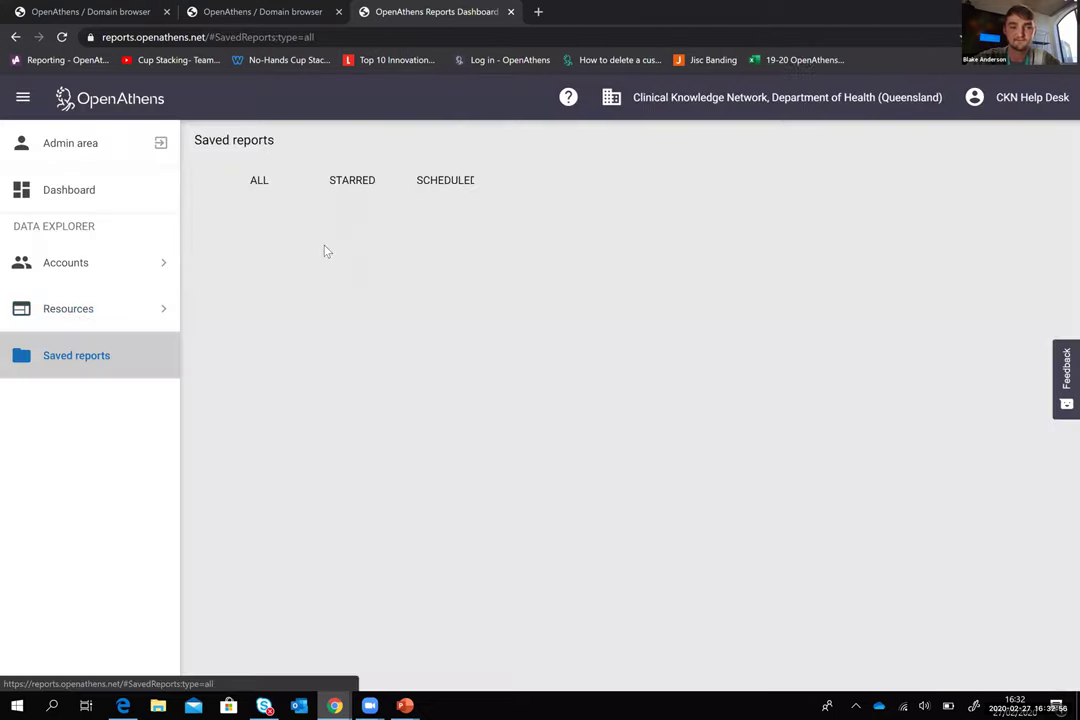
pyautogui.click(427, 185)
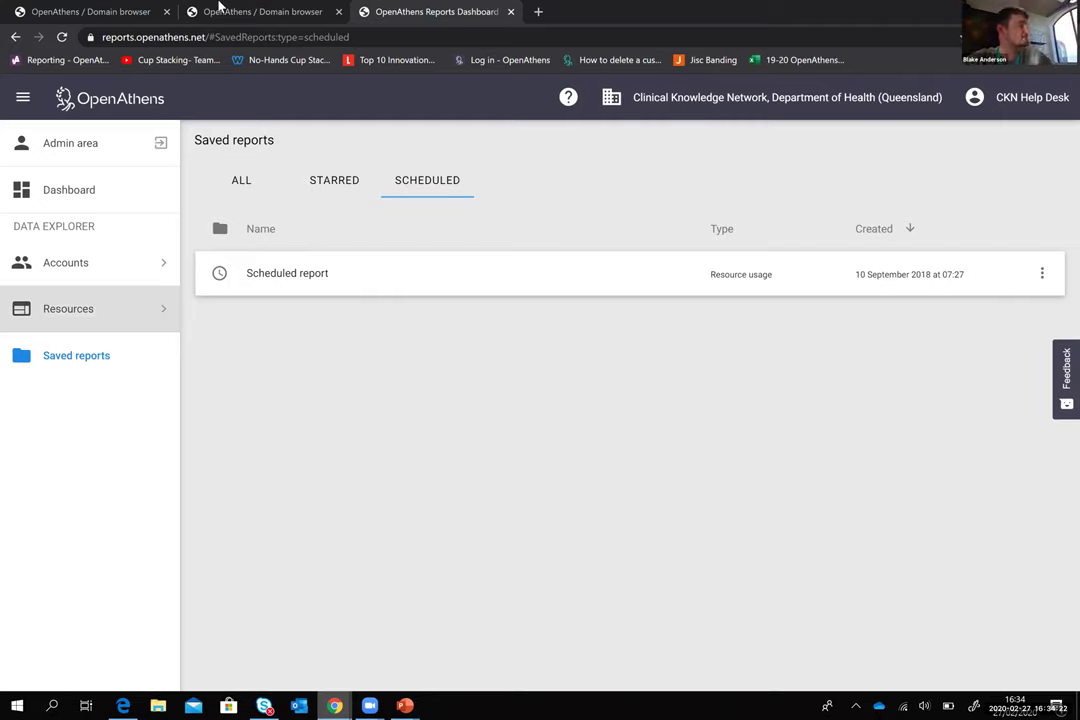
# Step: Switch to the browser window showing the OpenAthens Presales domain, enter its admin area and open its connections
pyautogui.click(219, 6)
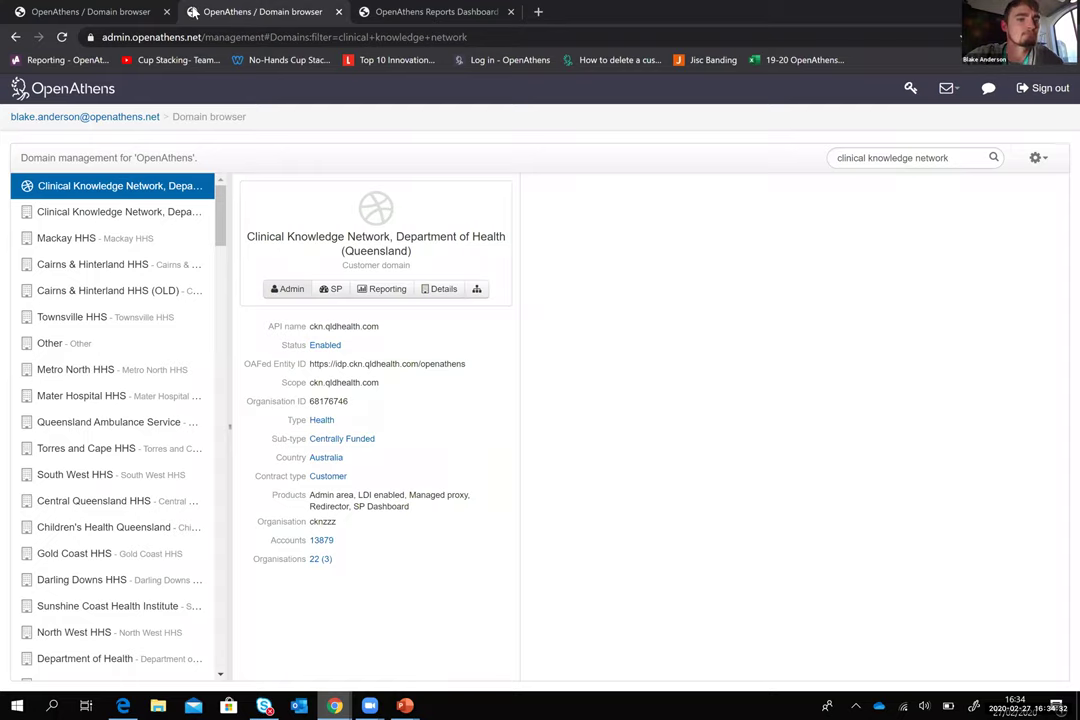
pyautogui.press('super+Down')
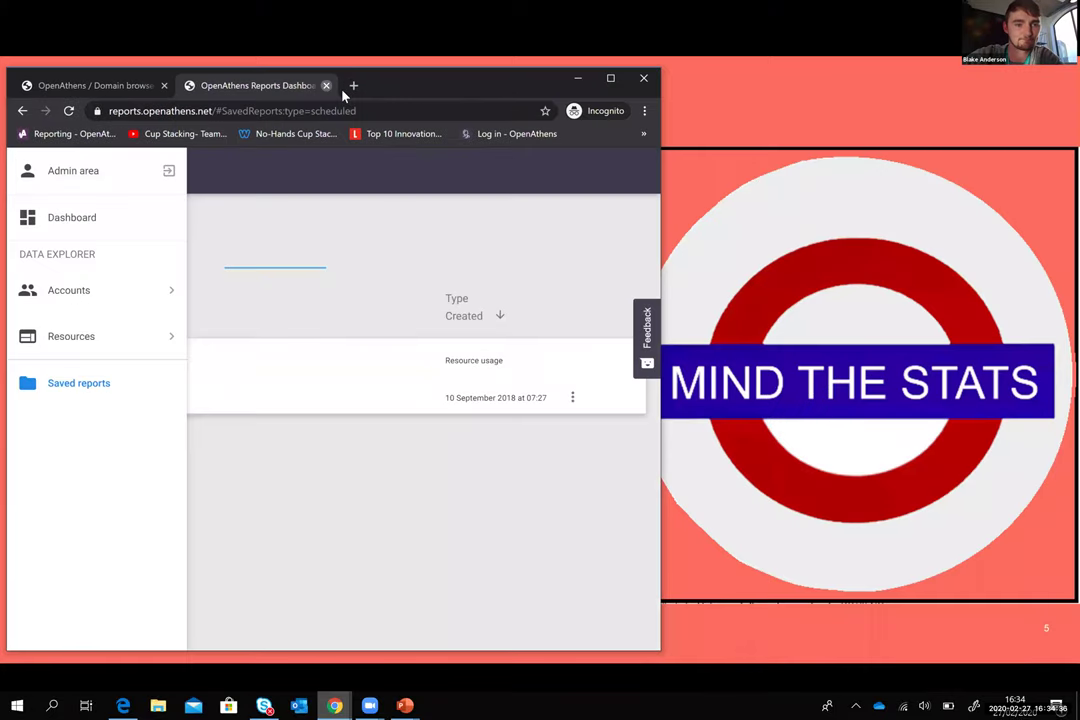
pyautogui.hotkey('alt', 'Tab')
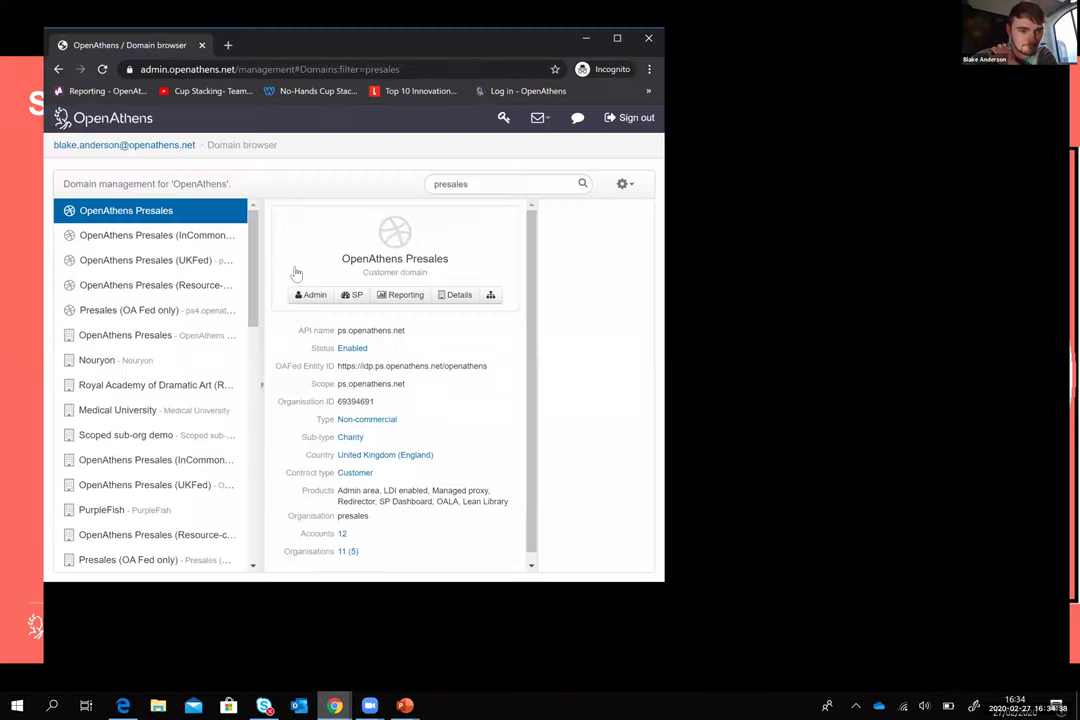
pyautogui.click(311, 294)
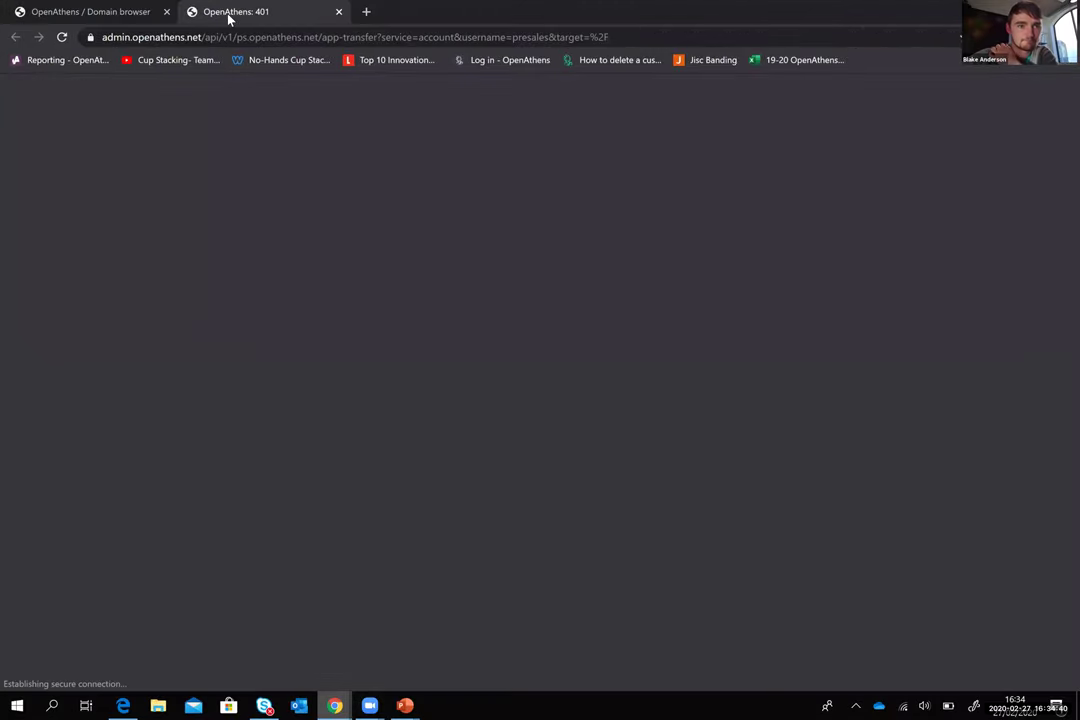
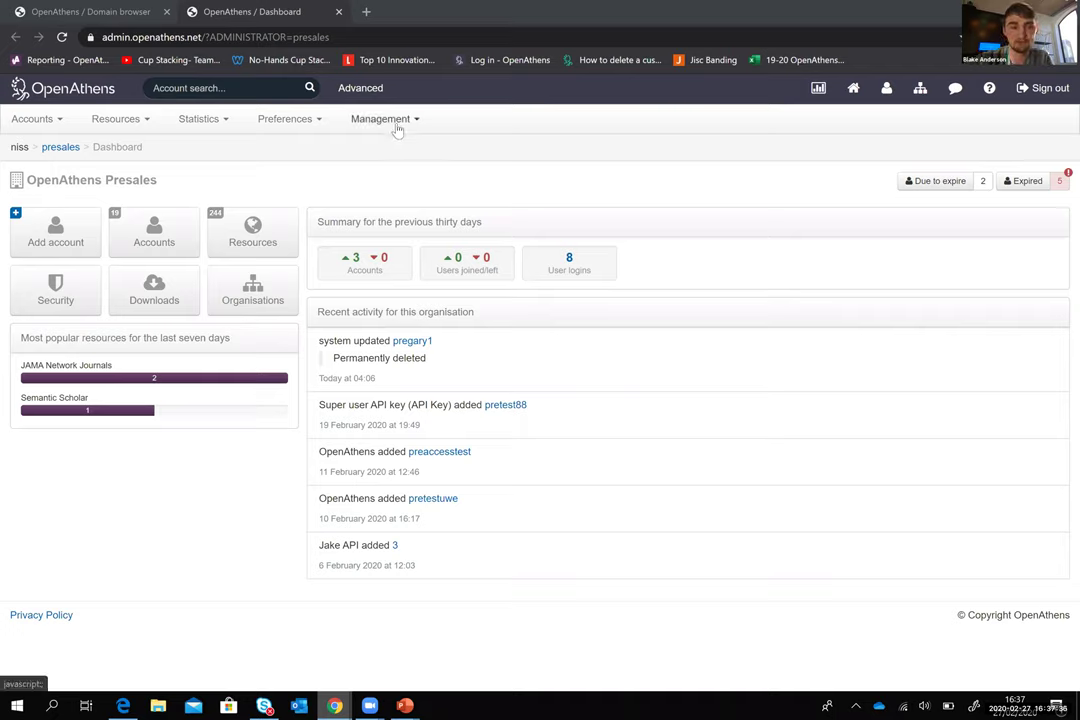
pyautogui.click(397, 128)
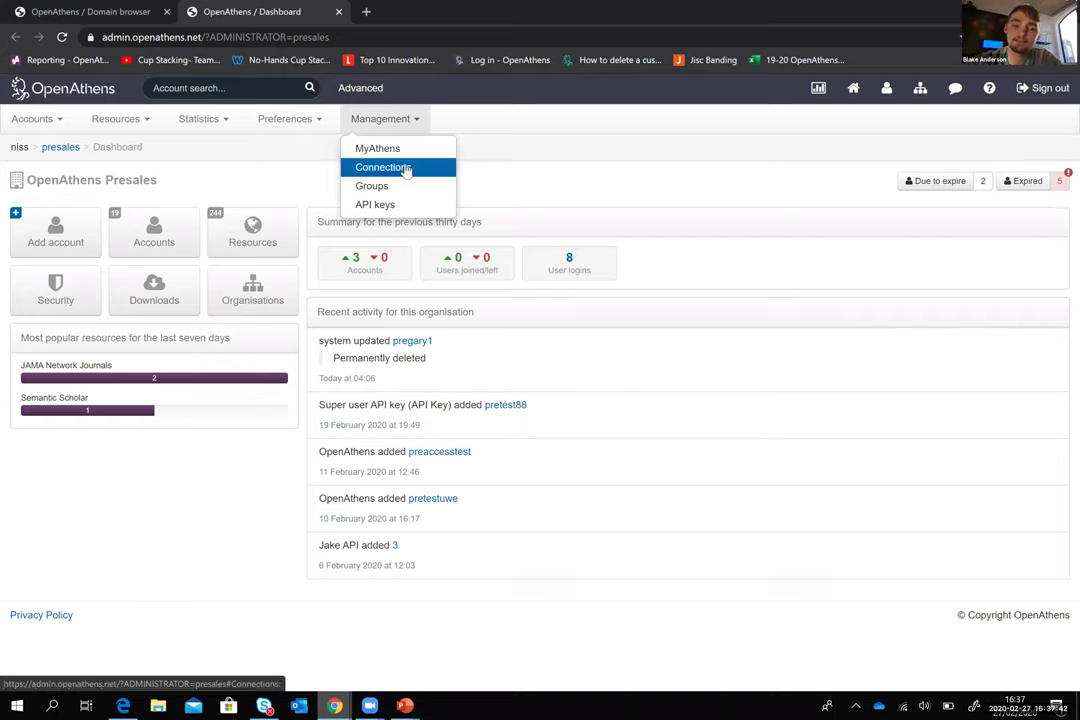
pyautogui.click(406, 168)
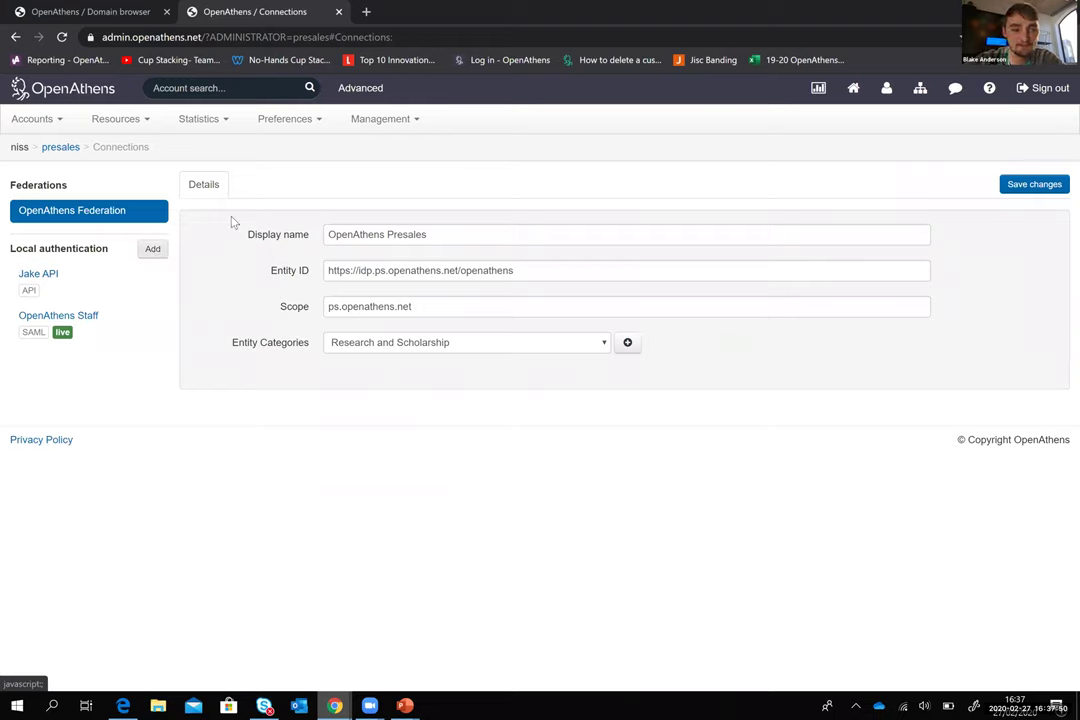
# Step: Look through the local authentication types, view the metadata form for SAML 1.1/2.0, and close it without adding a connection
pyautogui.click(151, 249)
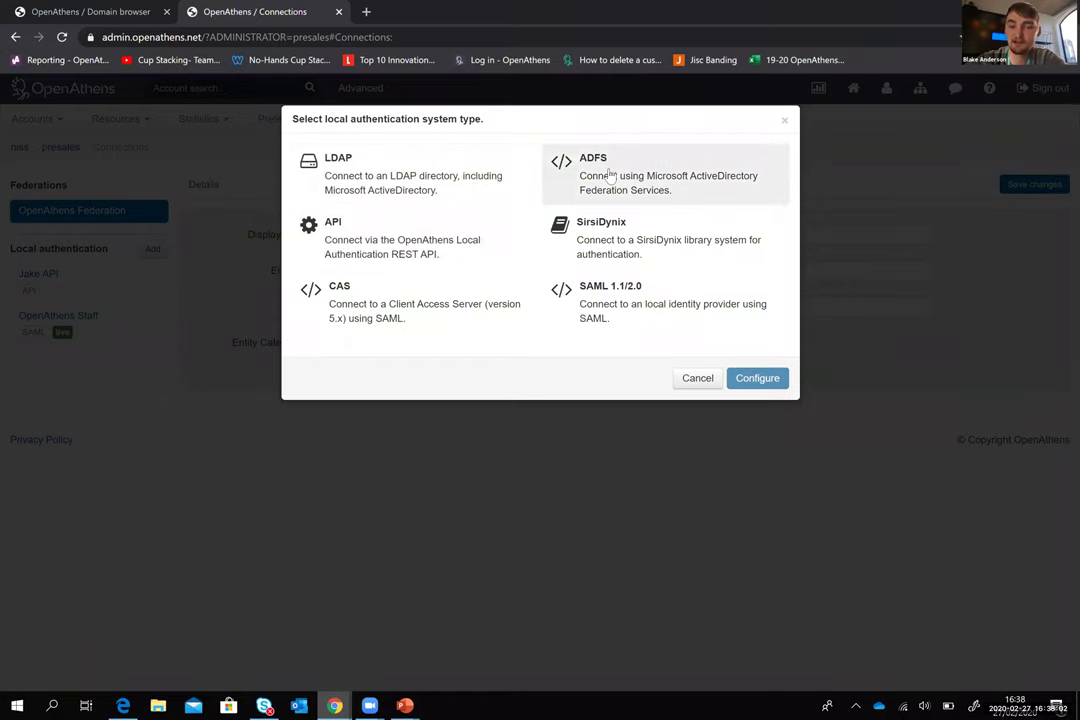
pyautogui.click(612, 175)
pyautogui.click(786, 265)
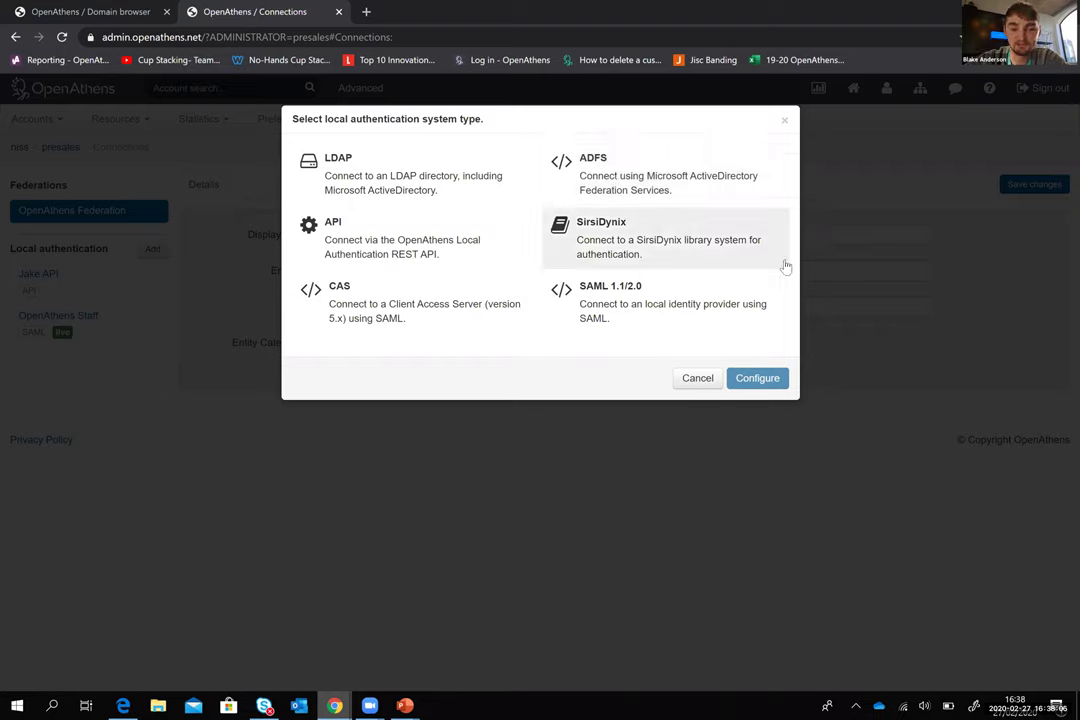
pyautogui.click(699, 302)
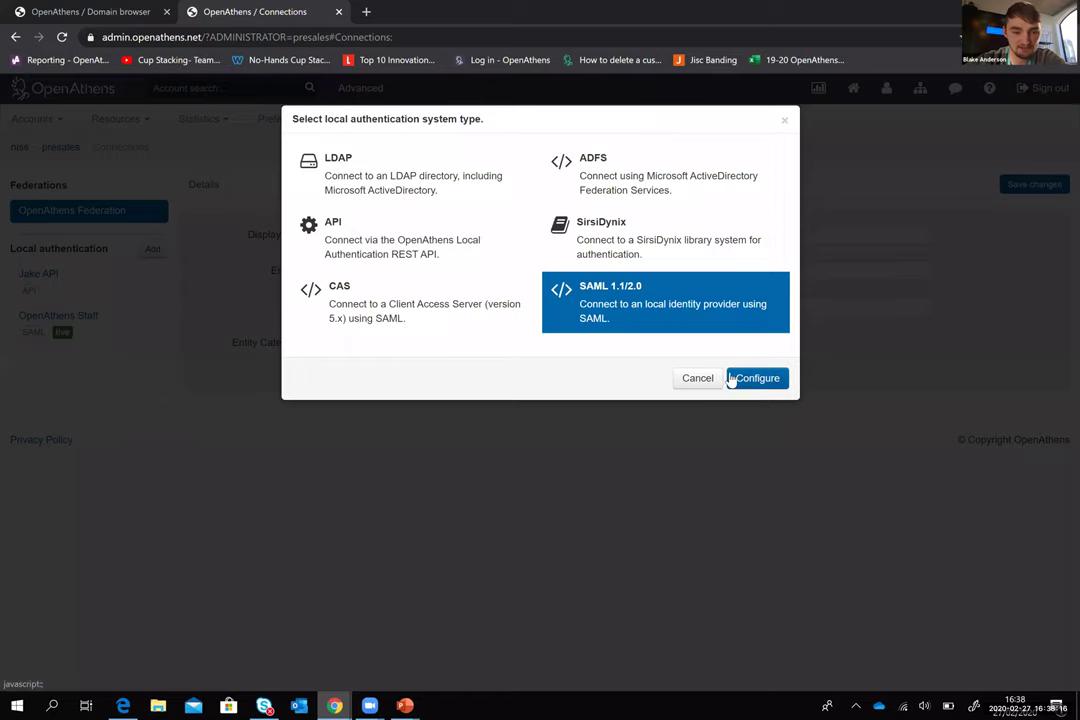
pyautogui.click(747, 378)
pyautogui.click(657, 213)
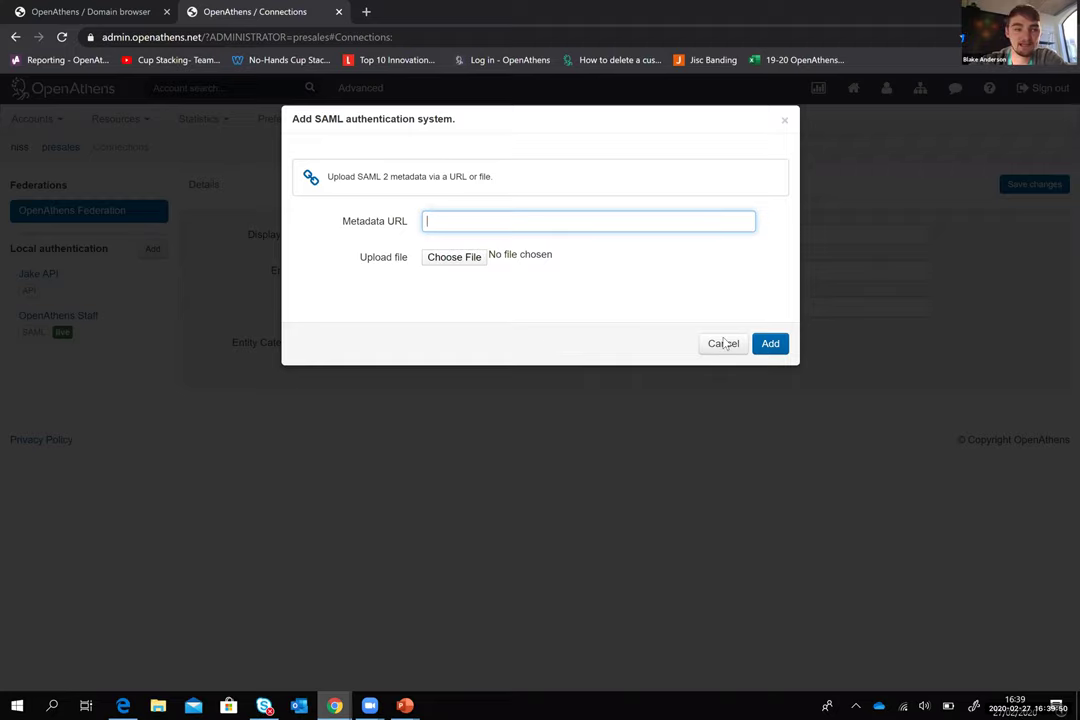
pyautogui.click(260, 235)
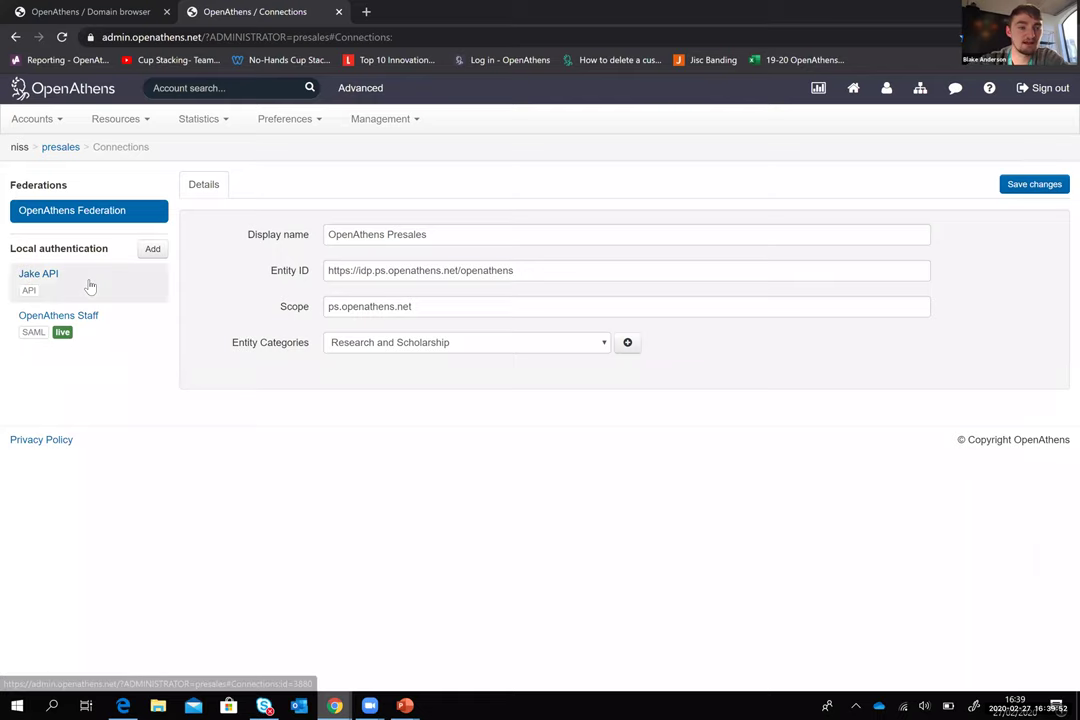
# Step: Open the OpenAthens Staff SAML connection and examine its attribute mapping rules
pyautogui.click(90, 285)
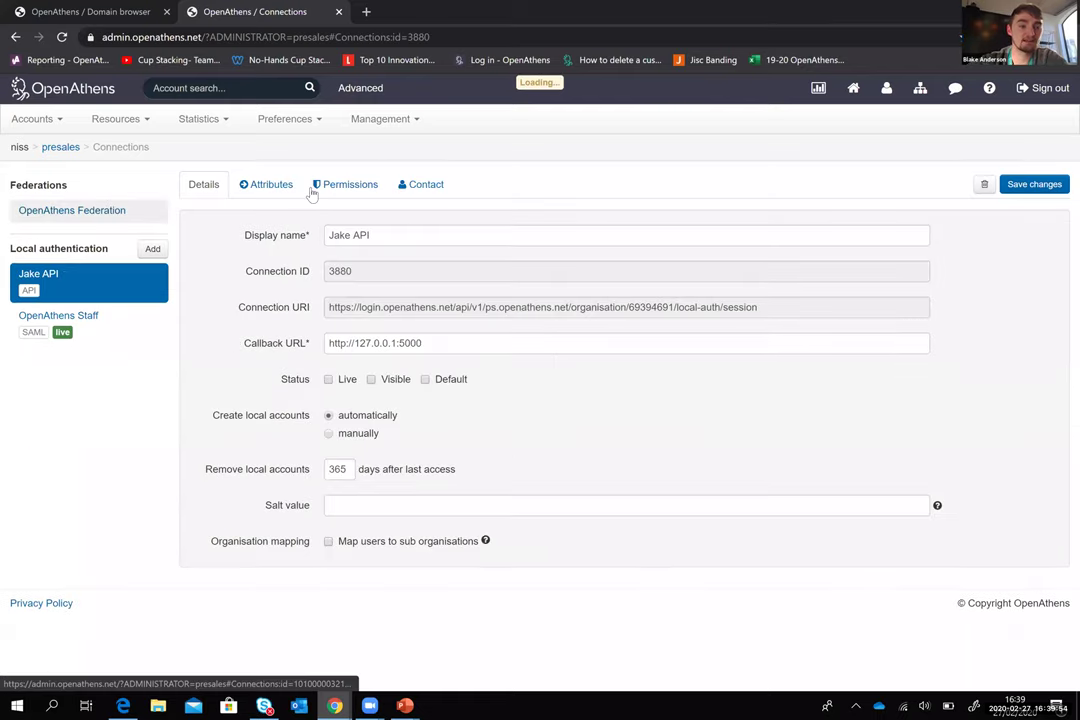
pyautogui.click(362, 186)
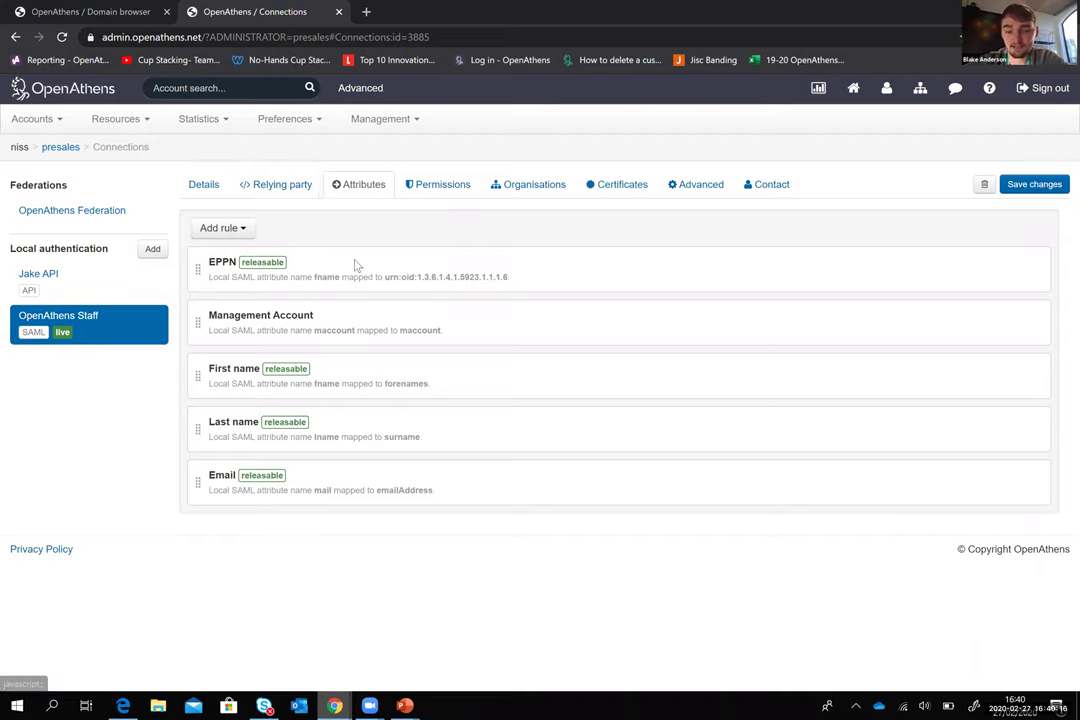
pyautogui.moveTo(362, 287)
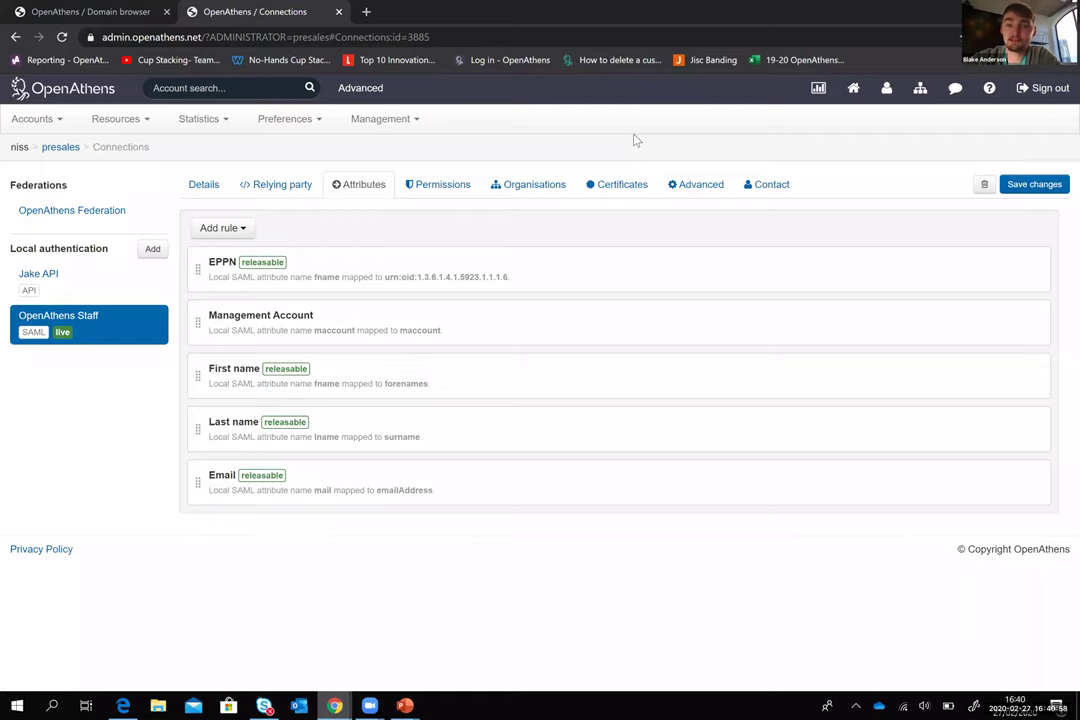
# Step: View the metadata form for adding an ADFS authentication system and close it without adding anything
pyautogui.click(153, 250)
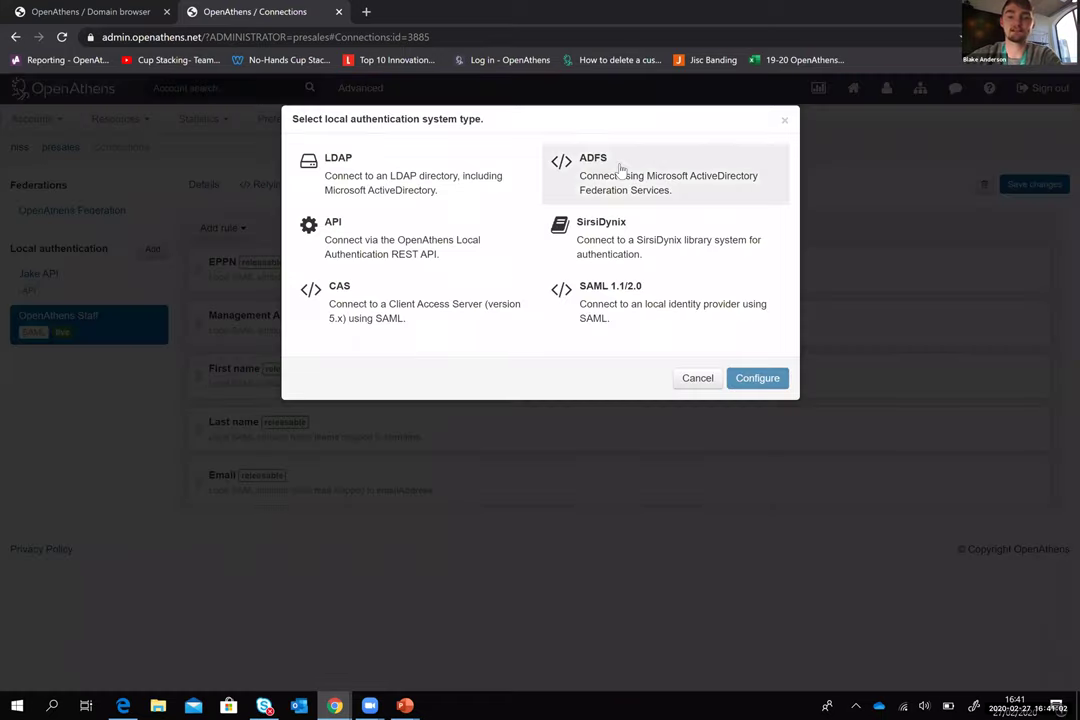
pyautogui.click(621, 168)
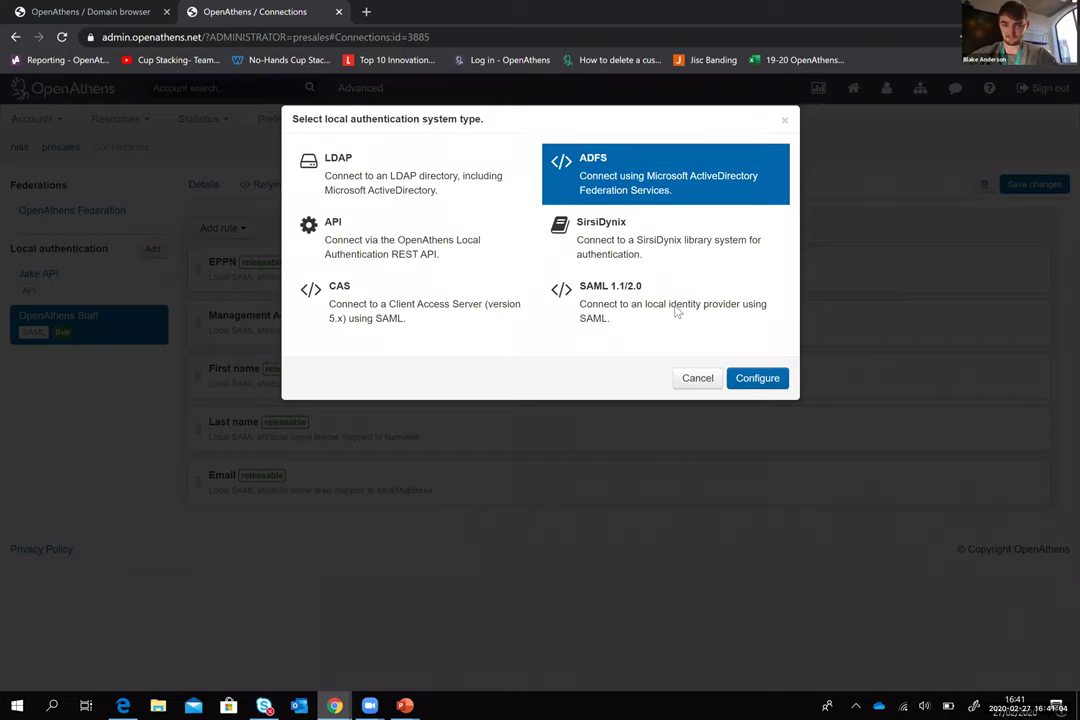
pyautogui.doubleClick(600, 192)
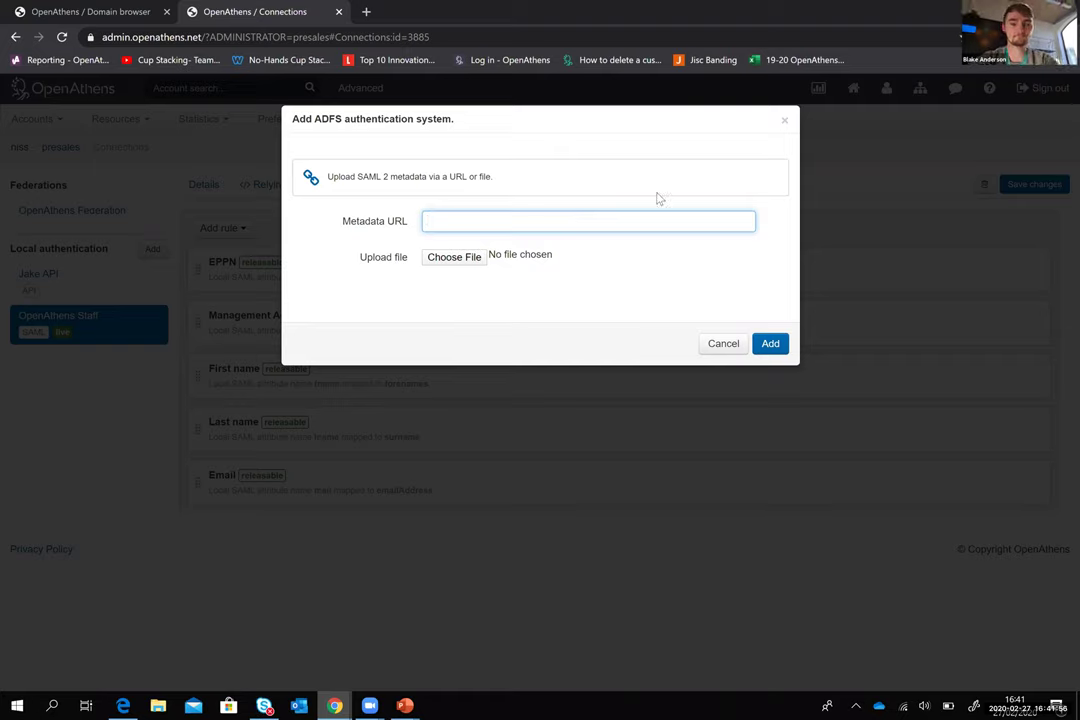
pyautogui.click(785, 121)
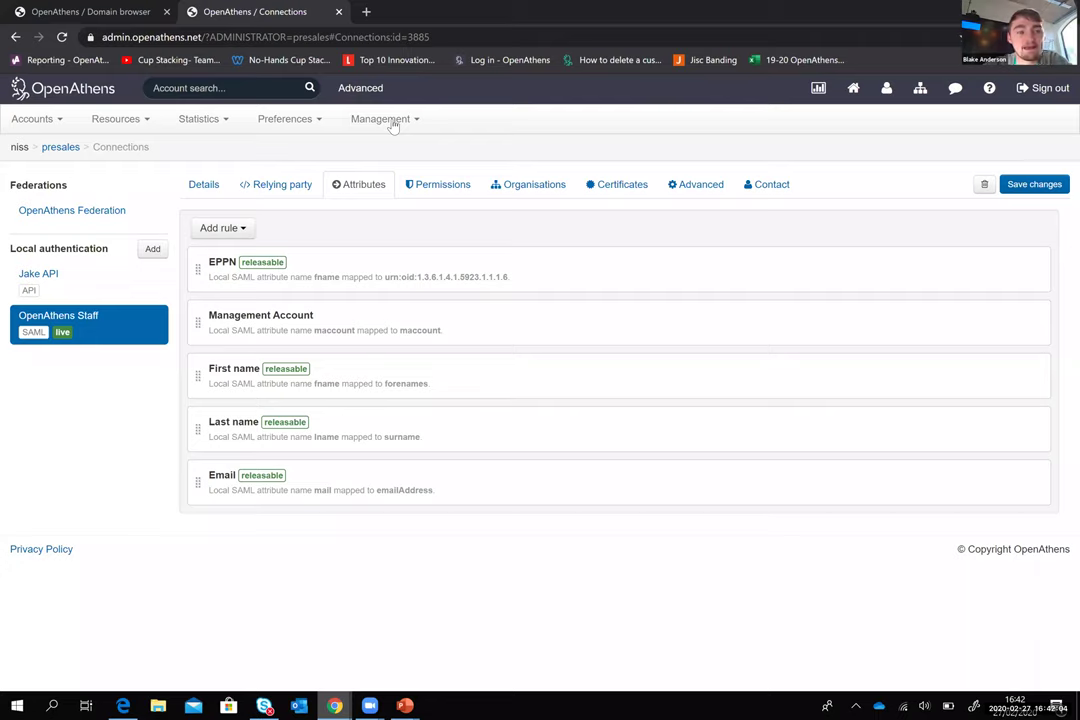
# Step: Show the custom resources in the resource catalogue and view the resource types available for adding a new one
pyautogui.click(105, 121)
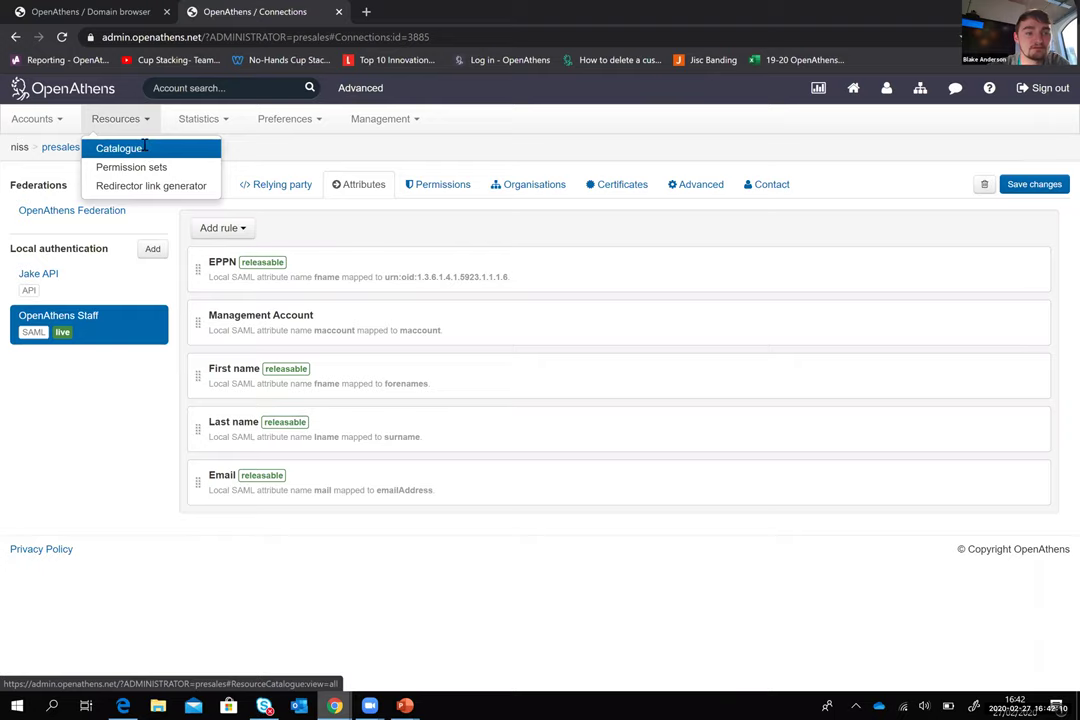
pyautogui.click(147, 150)
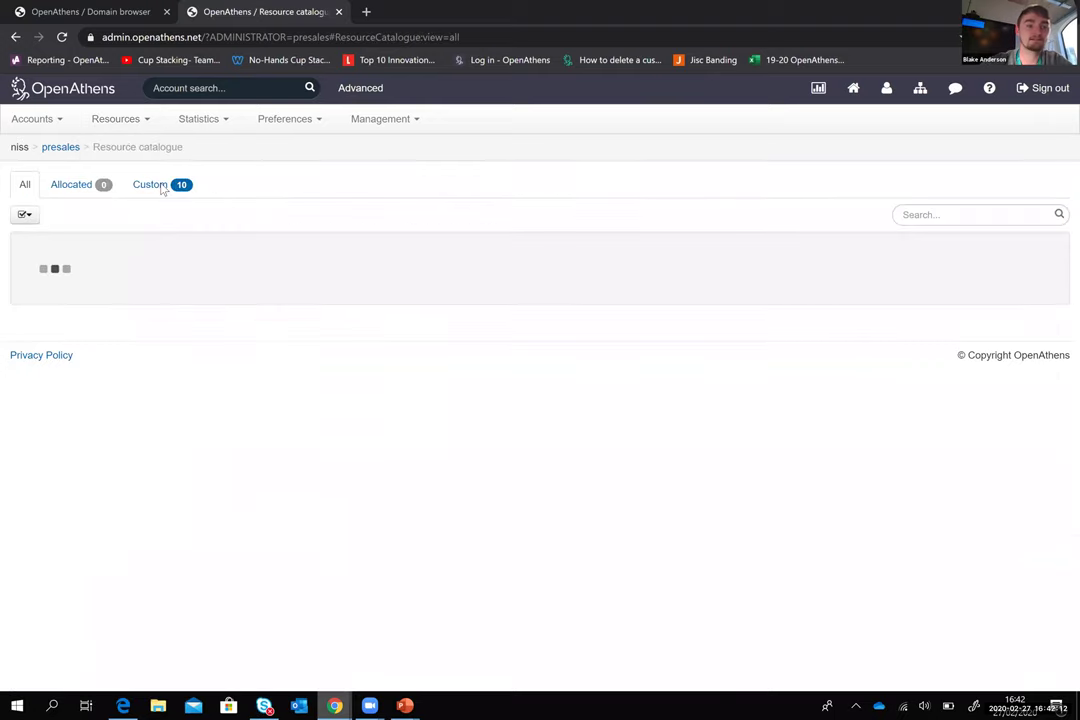
pyautogui.click(152, 185)
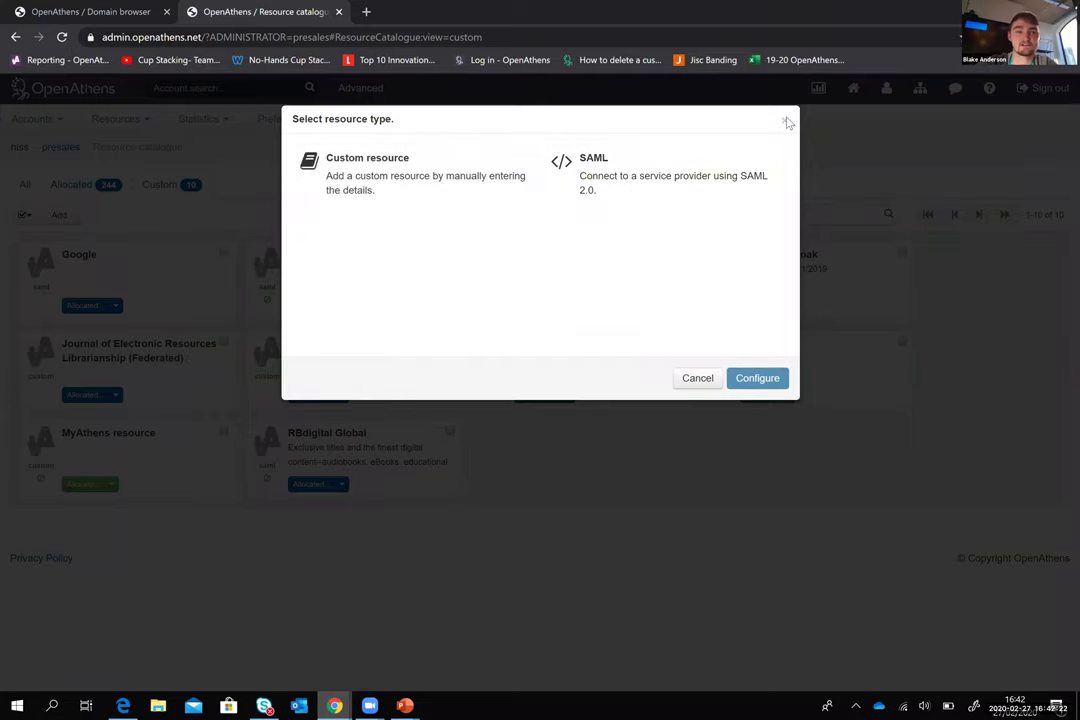
# Step: Close the resource type selection without adding a resource and open the Connections page
pyautogui.press('Escape')
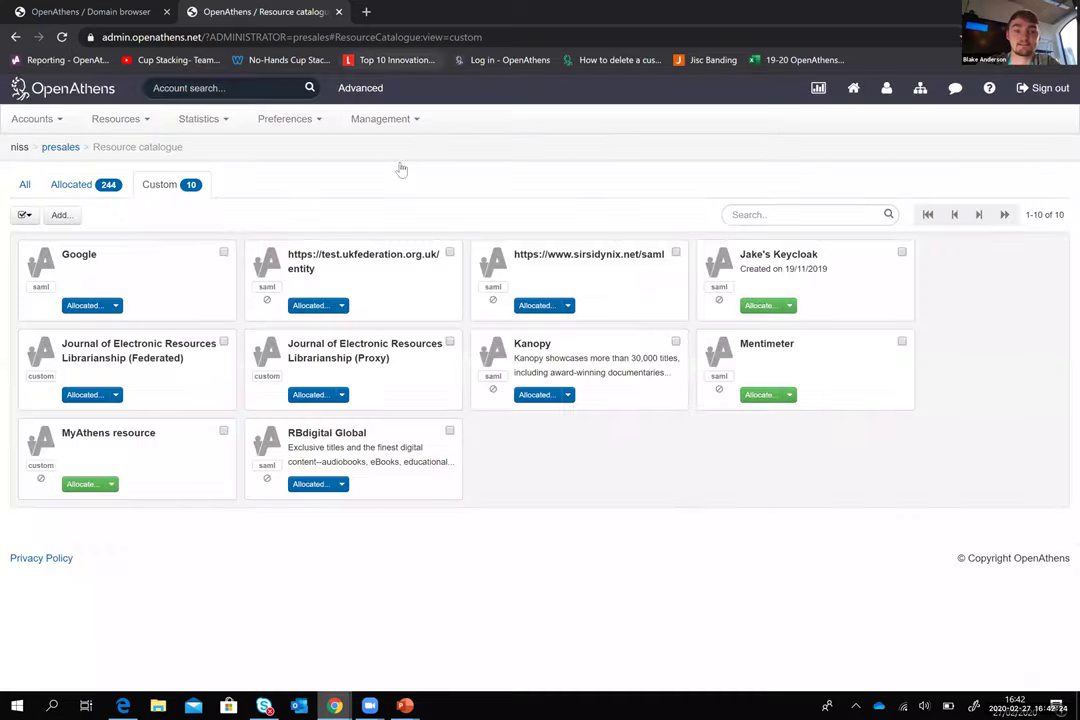
pyautogui.click(385, 118)
pyautogui.press('Return')
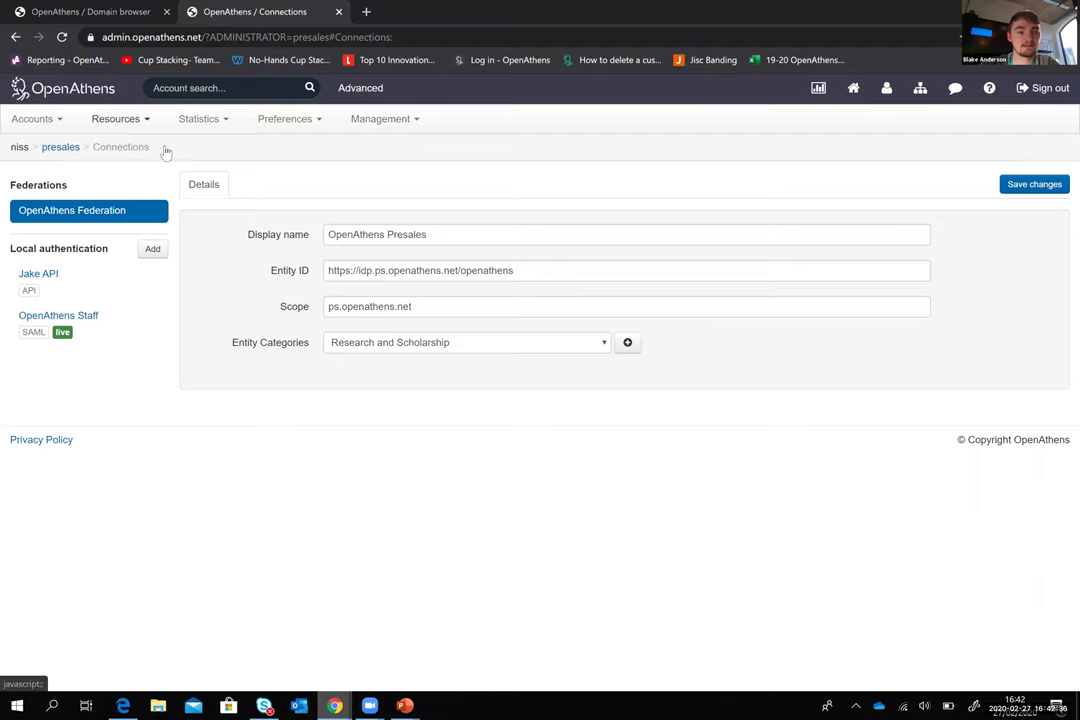
# Step: Show the custom resources in the resource catalogue once more, and return to the Connections page
pyautogui.moveTo(168, 151)
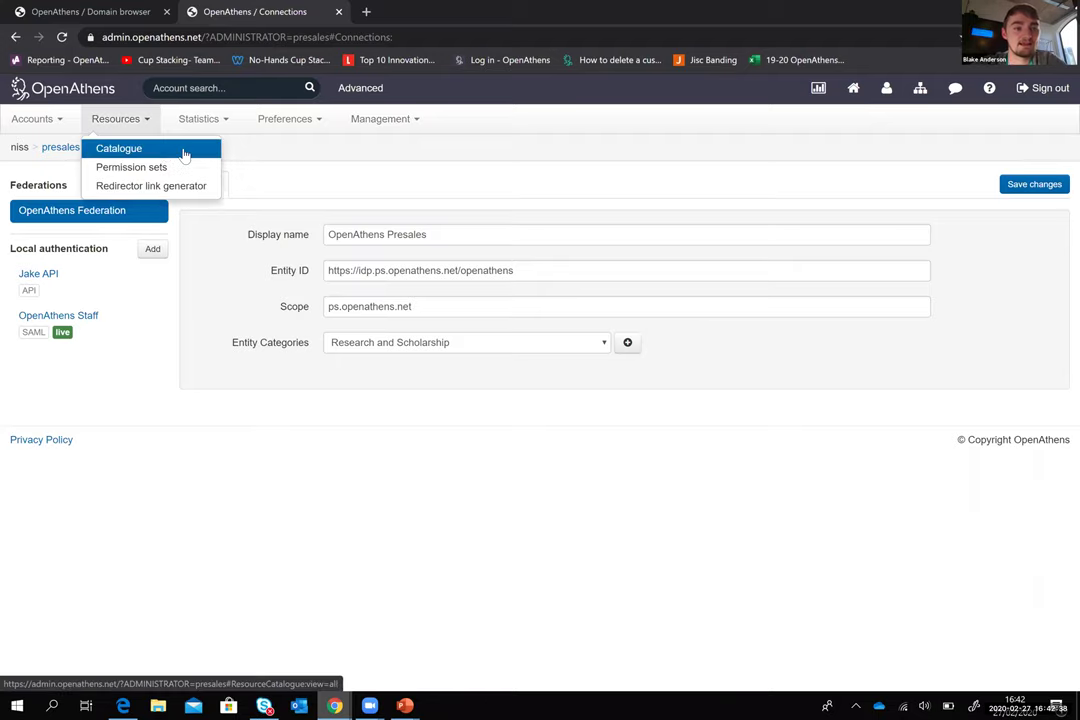
pyautogui.click(184, 154)
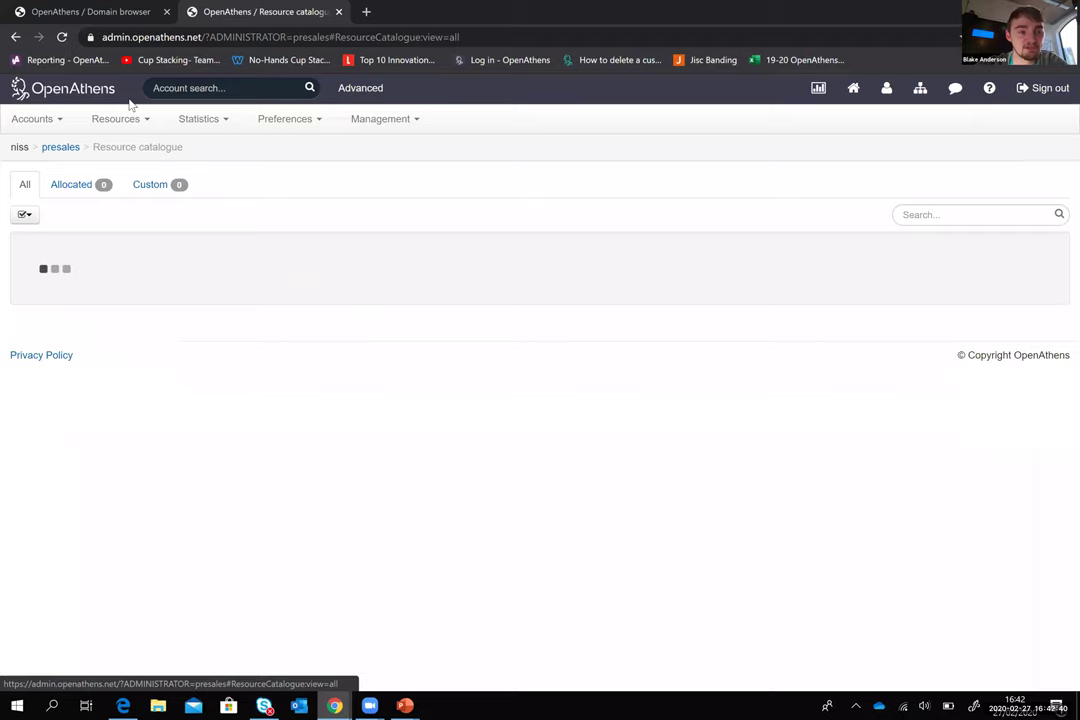
pyautogui.click(381, 118)
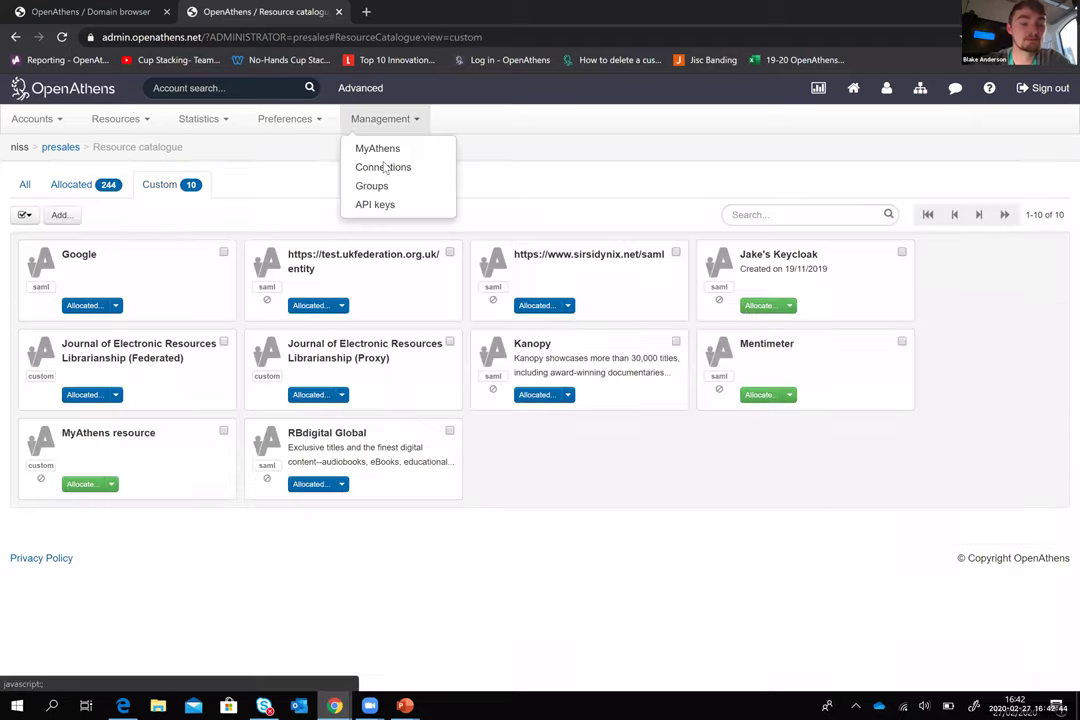
pyautogui.click(386, 166)
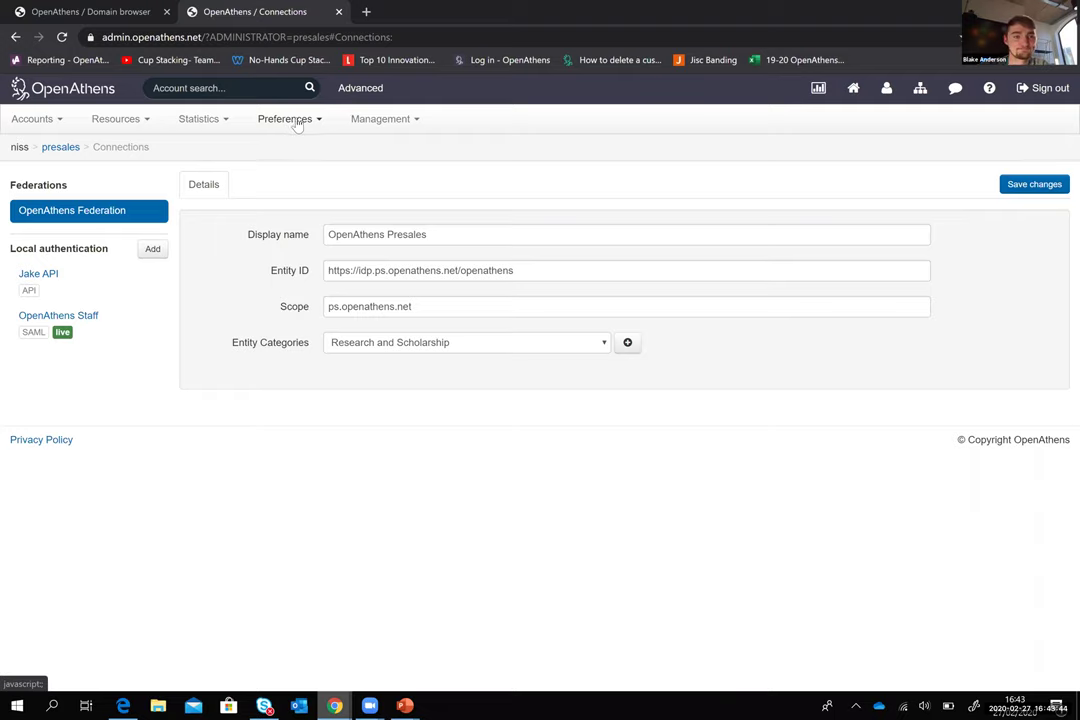
# Step: Open the schema editor and expand the core attributes for personal accounts
pyautogui.click(297, 124)
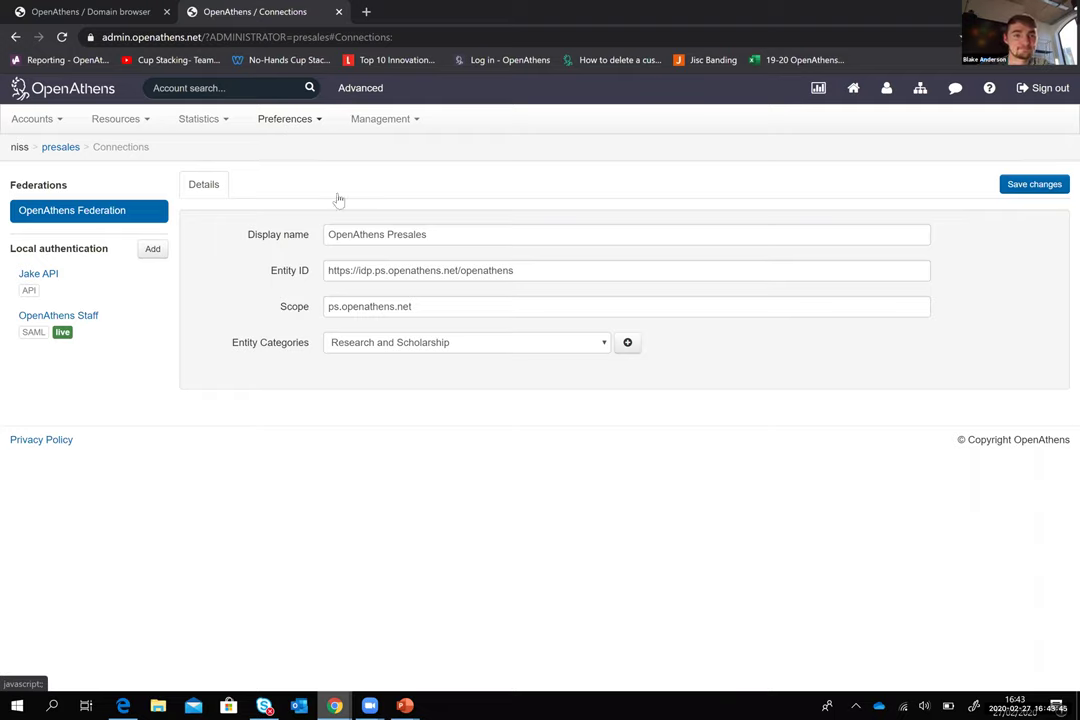
pyautogui.click(492, 156)
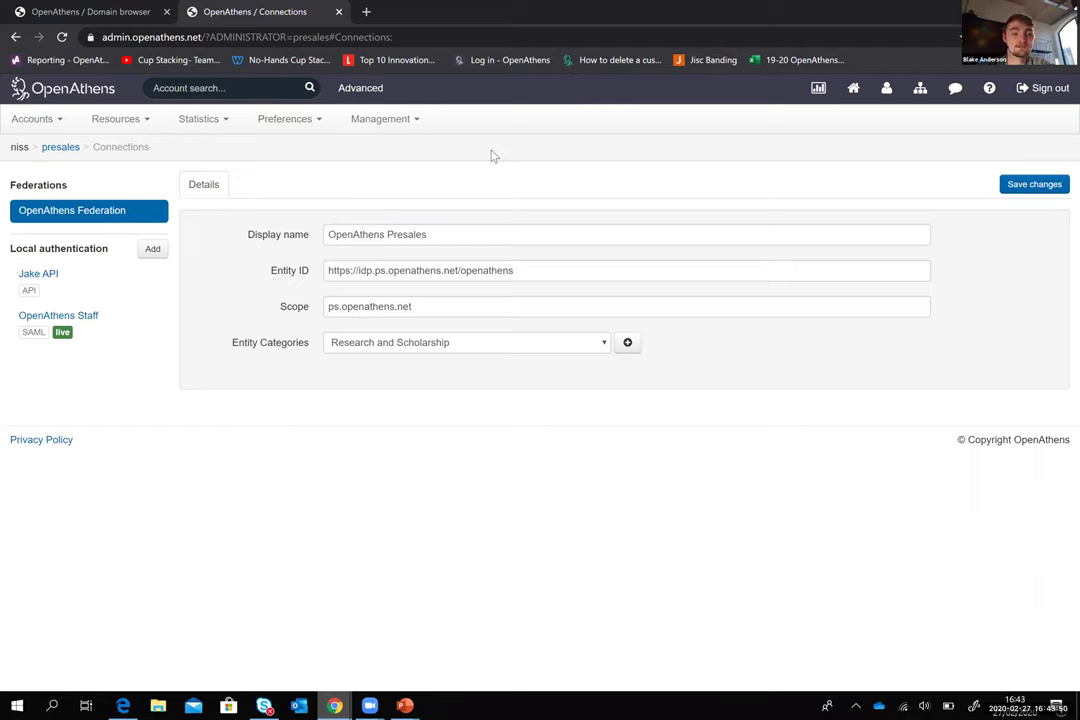
pyautogui.click(296, 126)
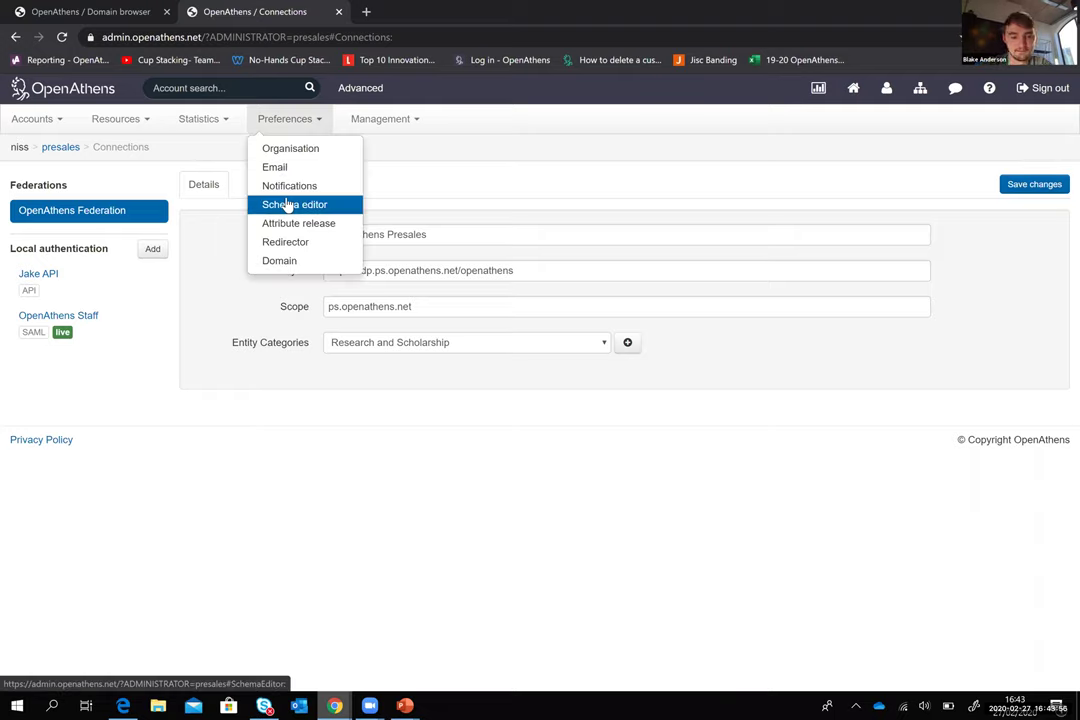
pyautogui.click(289, 204)
pyautogui.click(285, 118)
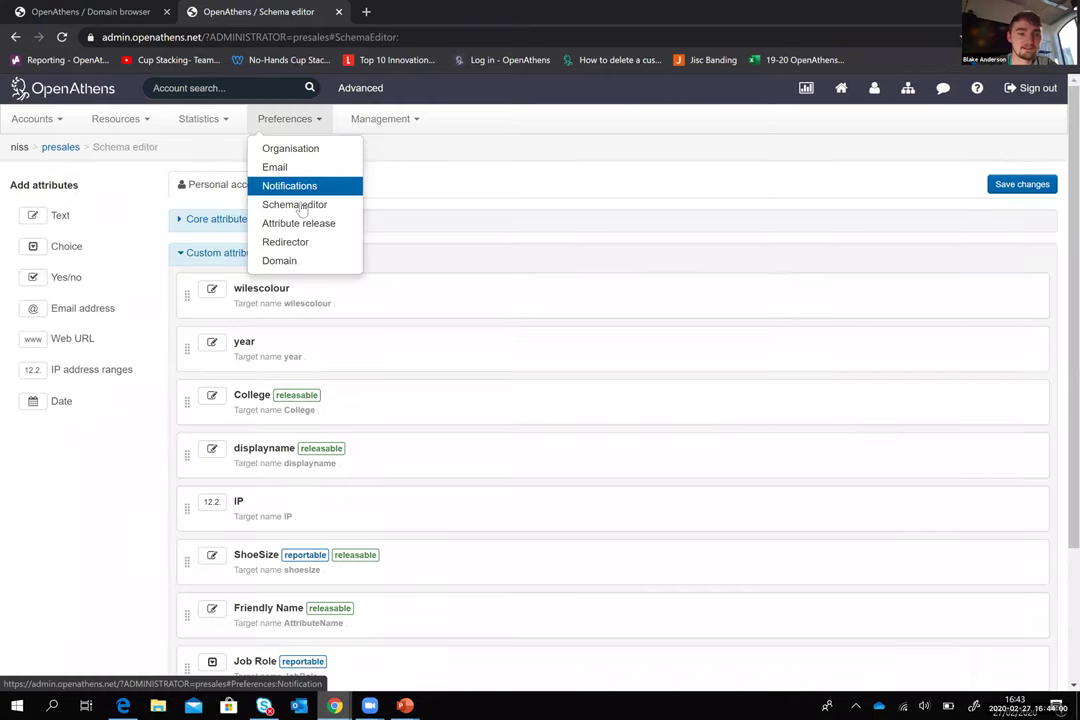
pyautogui.click(208, 220)
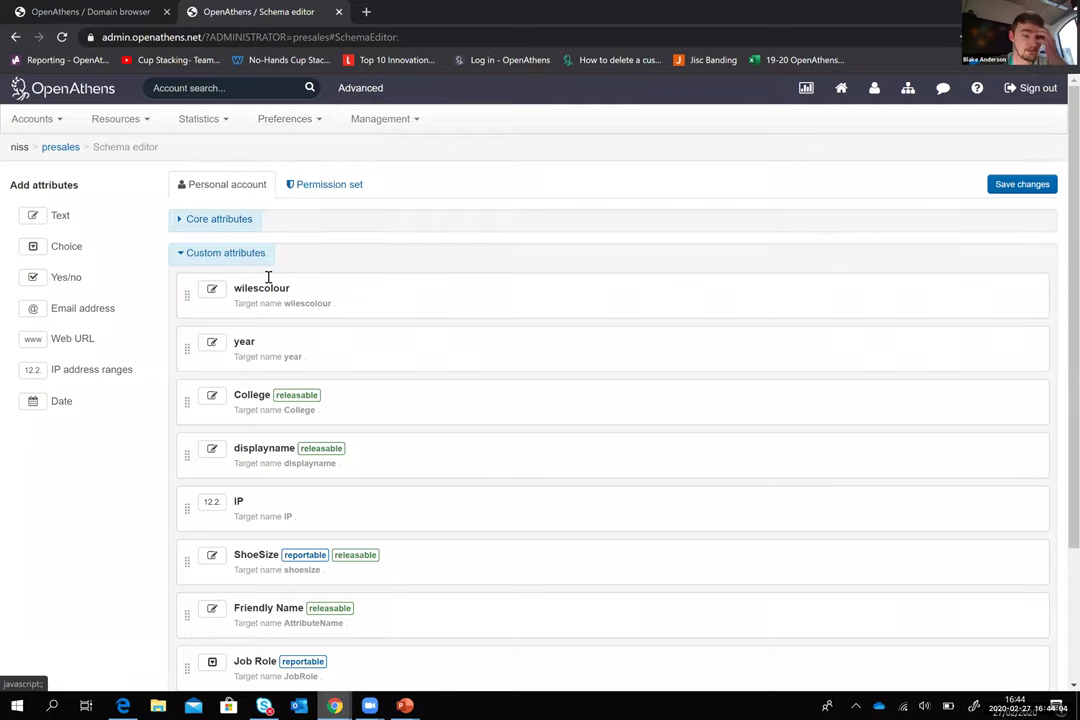
# Step: Examine the core attributes of personal accounts and their required, reportable and releasable tags in the schema editor
pyautogui.scroll(-1, 302, 350)
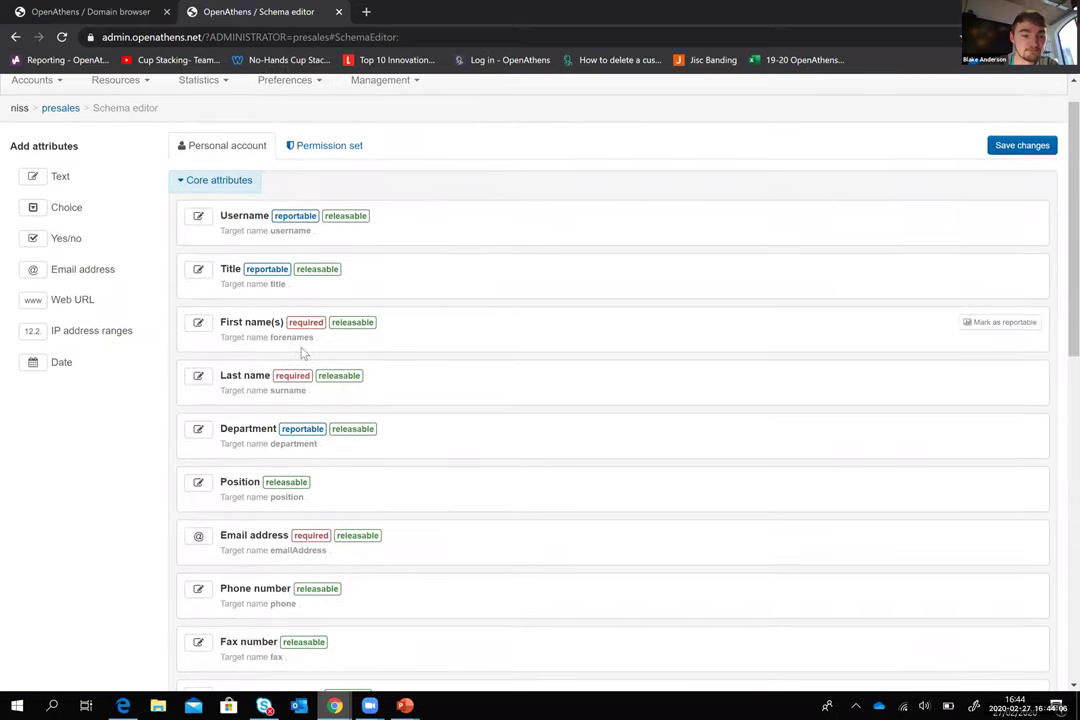
pyautogui.scroll(-1, 302, 352)
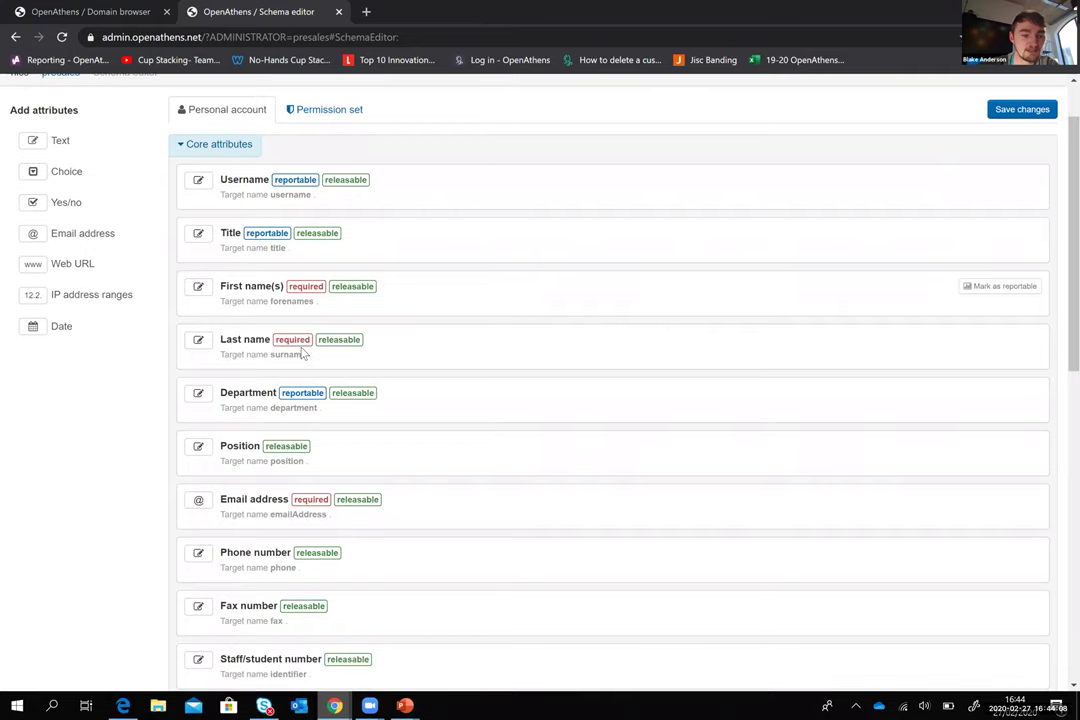
pyautogui.scroll(-2, 303, 354)
pyautogui.scroll(2, 303, 352)
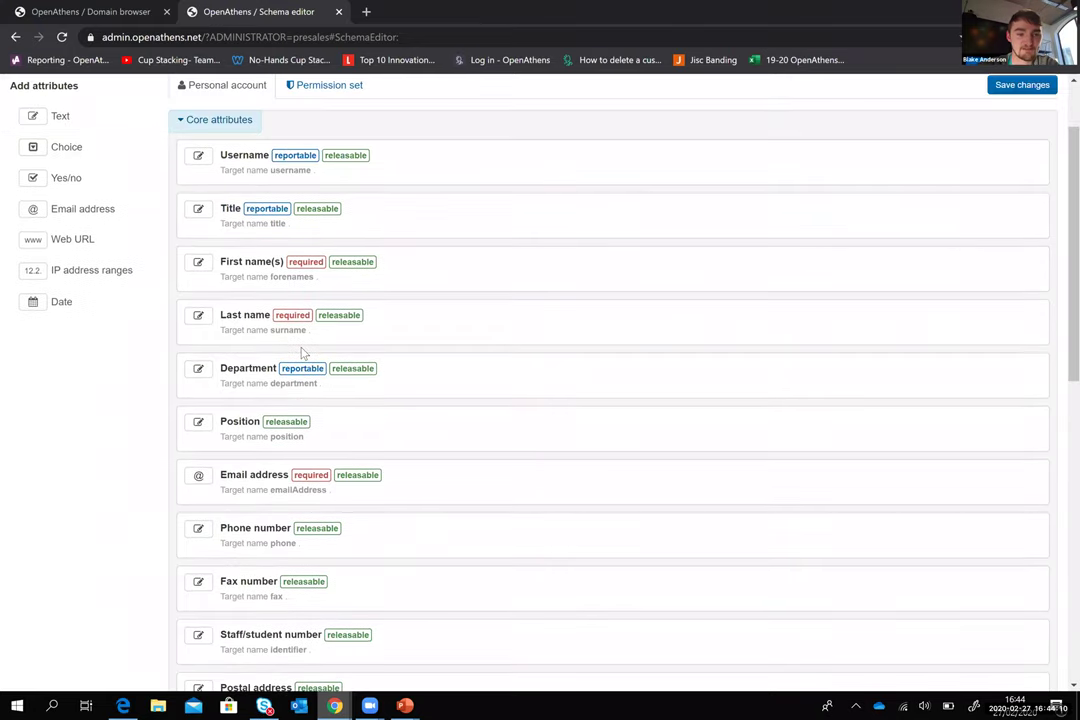
pyautogui.scroll(-1, 303, 352)
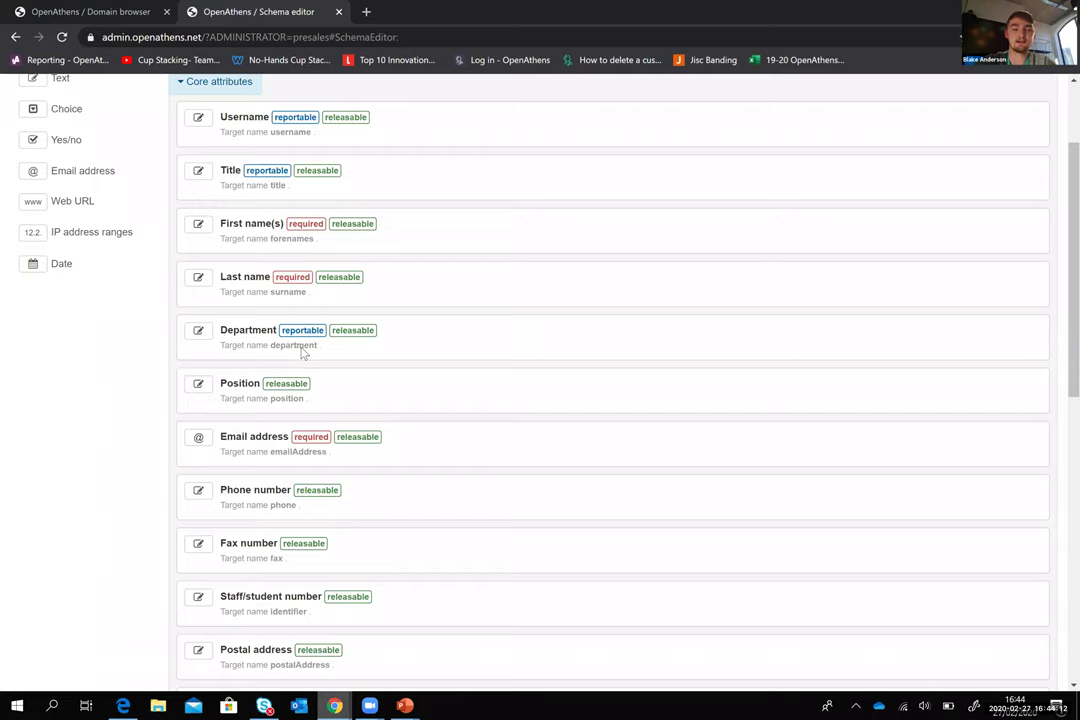
pyautogui.scroll(-1, 302, 352)
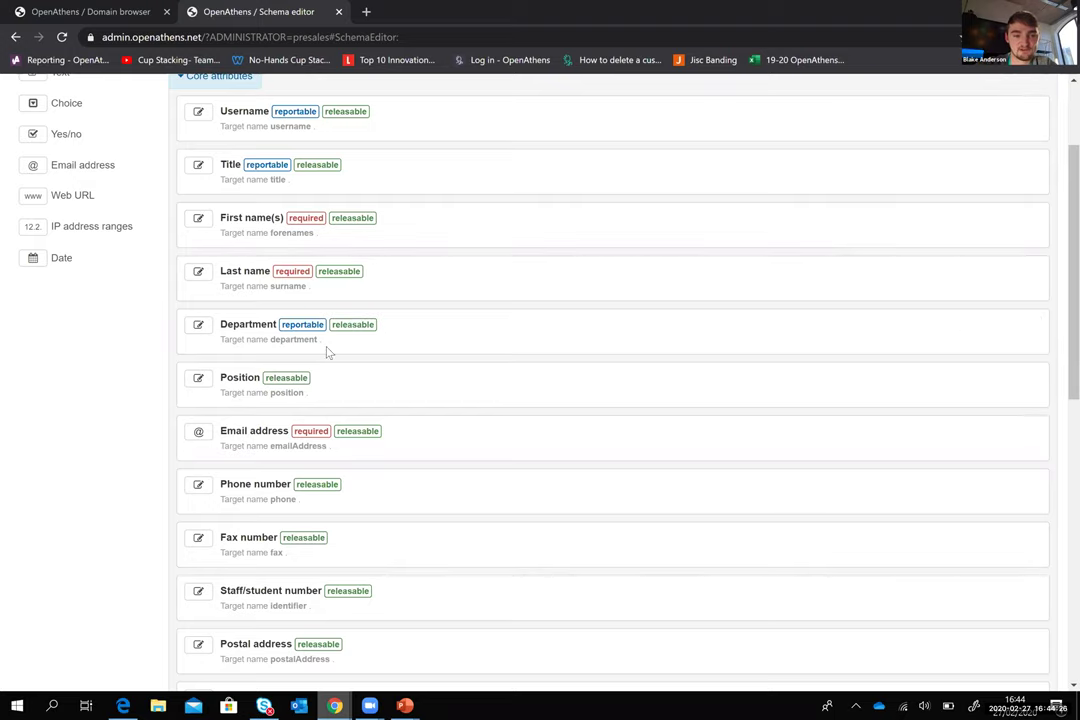
pyautogui.scroll(1, 328, 350)
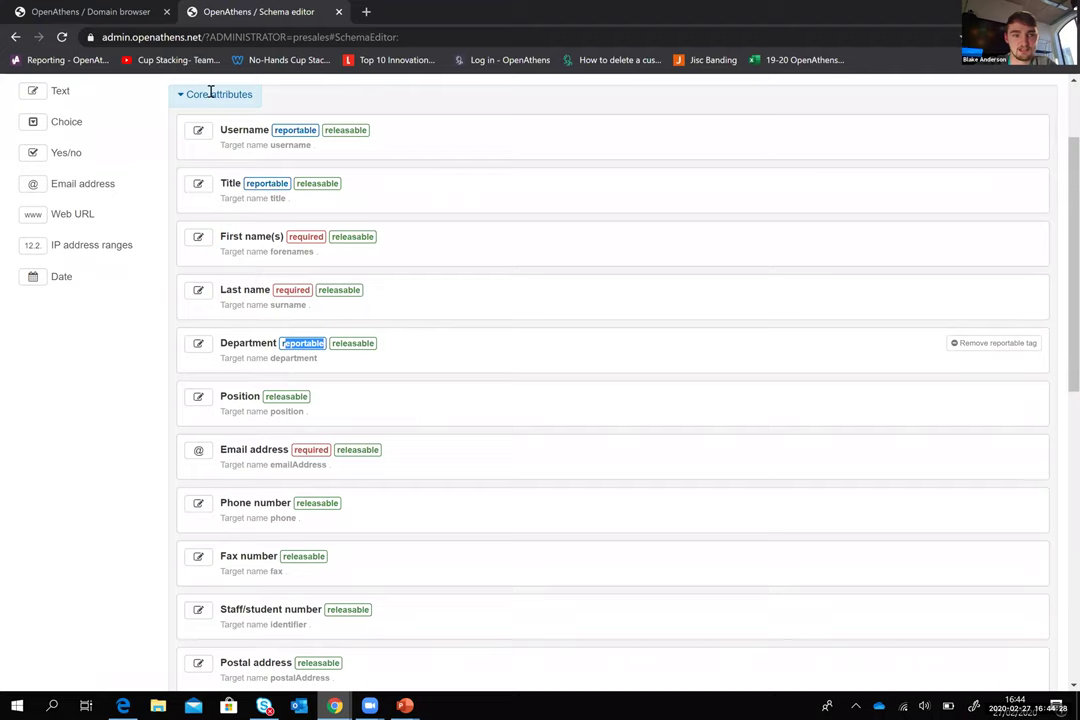
pyautogui.scroll(2, 215, 100)
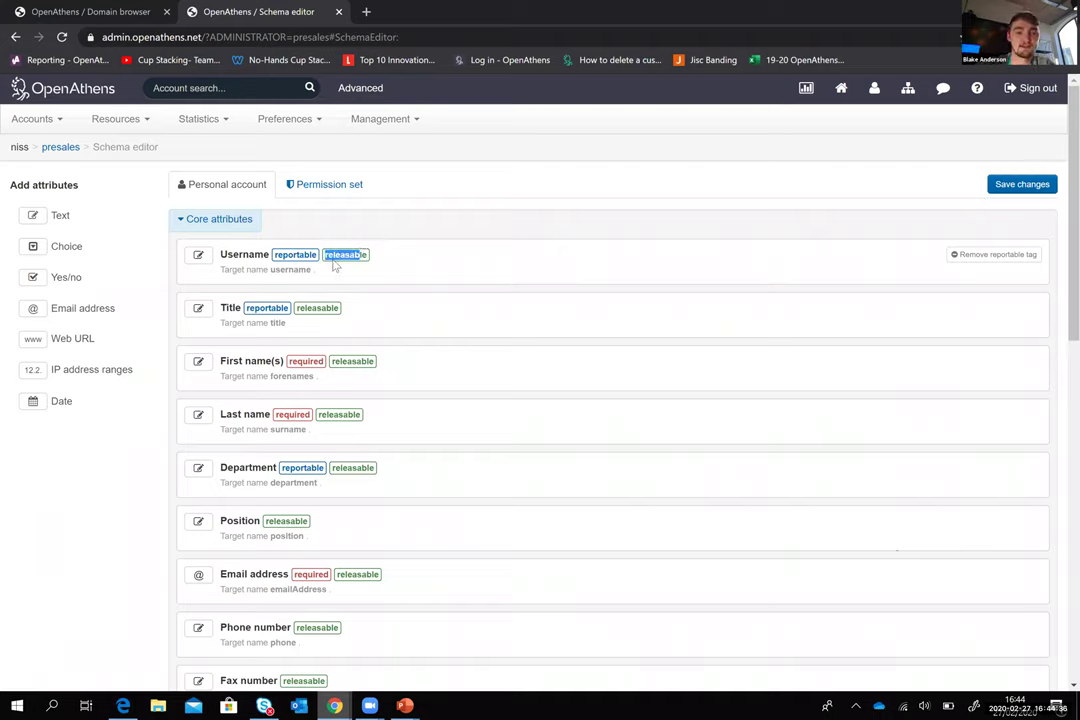
pyautogui.click(383, 375)
pyautogui.scroll(-1, 383, 375)
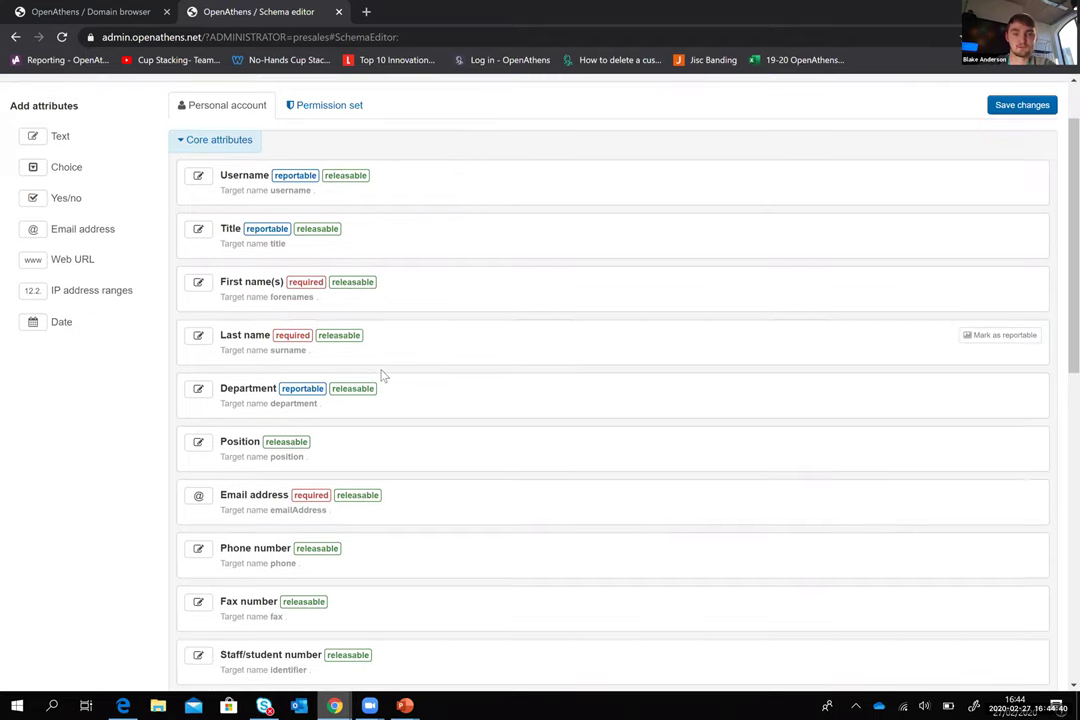
pyautogui.scroll(-1, 383, 375)
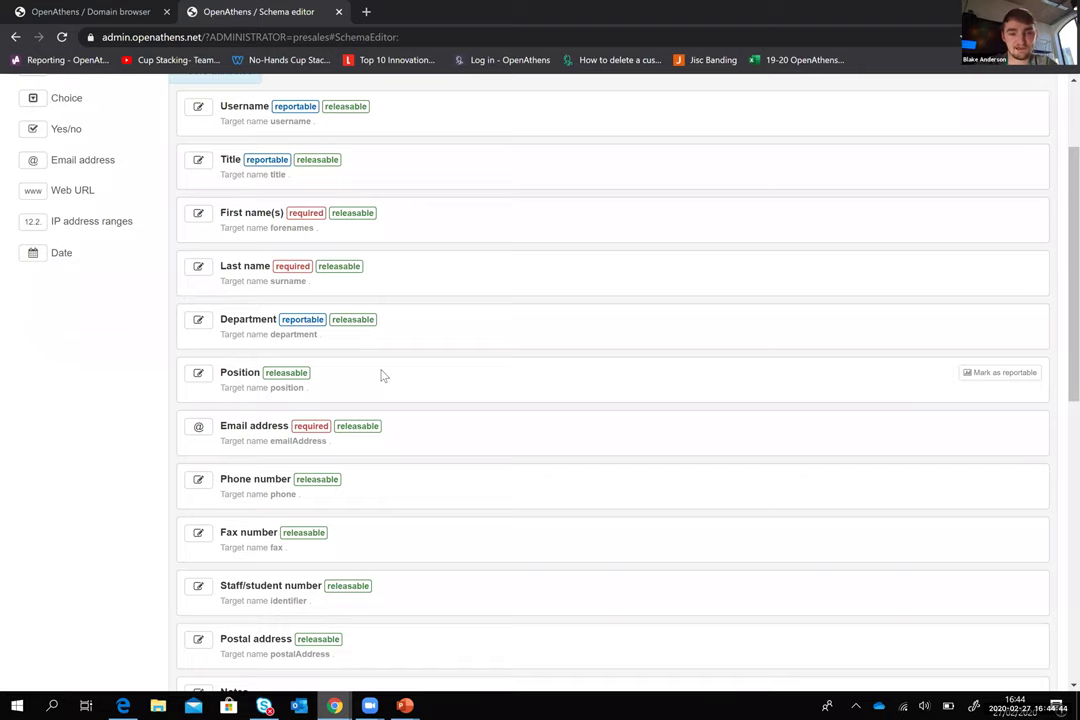
pyautogui.scroll(1, 383, 375)
pyautogui.scroll(1, 383, 375)
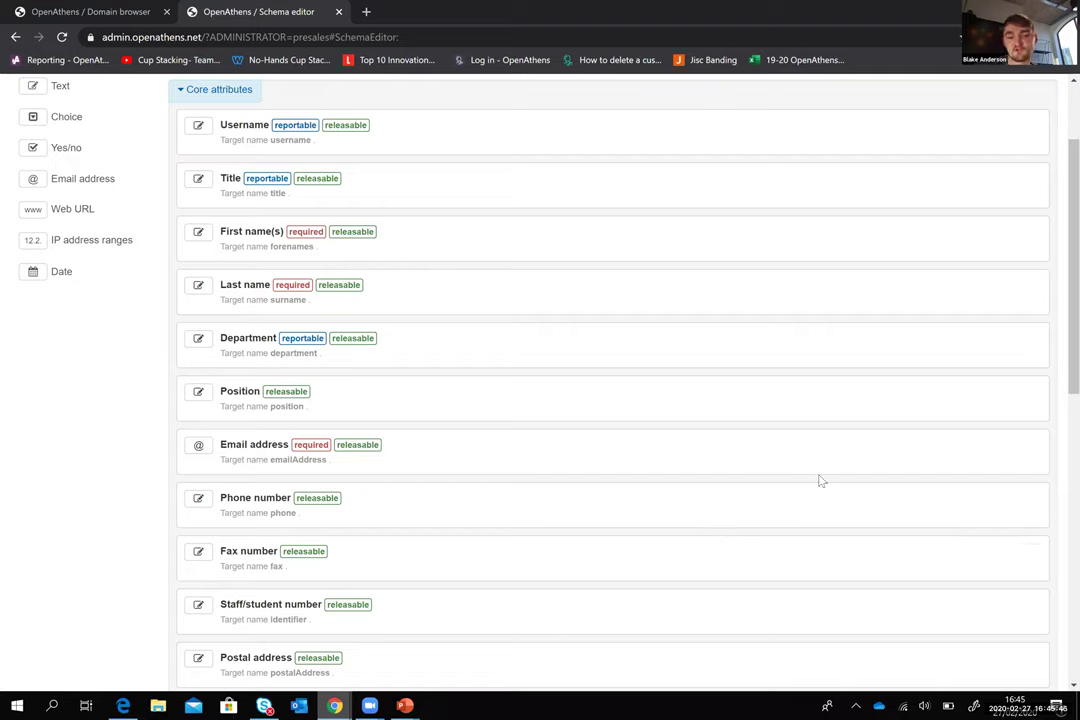
pyautogui.moveTo(706, 468)
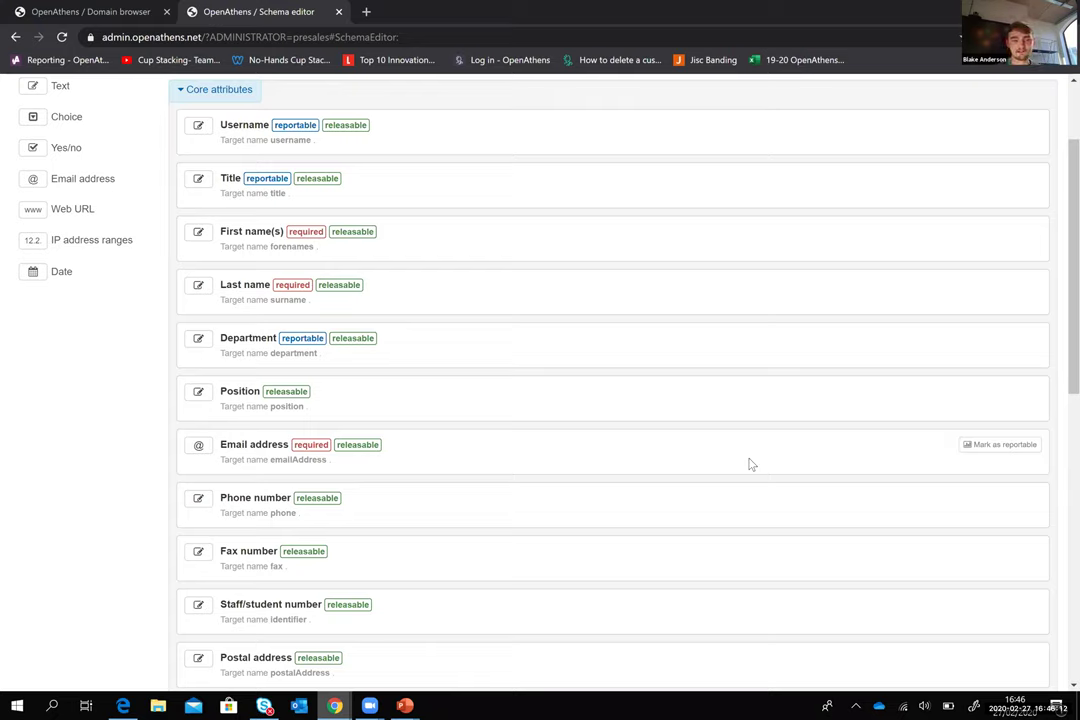
pyautogui.click(752, 464)
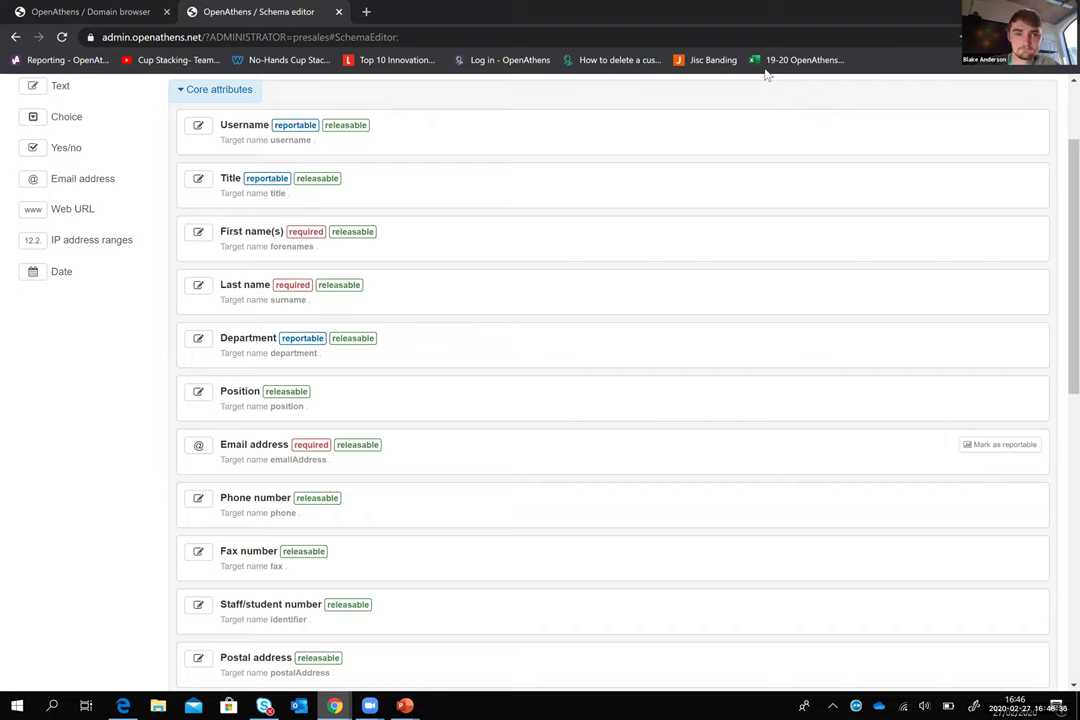
pyautogui.hotkey('alt', 'Tab')
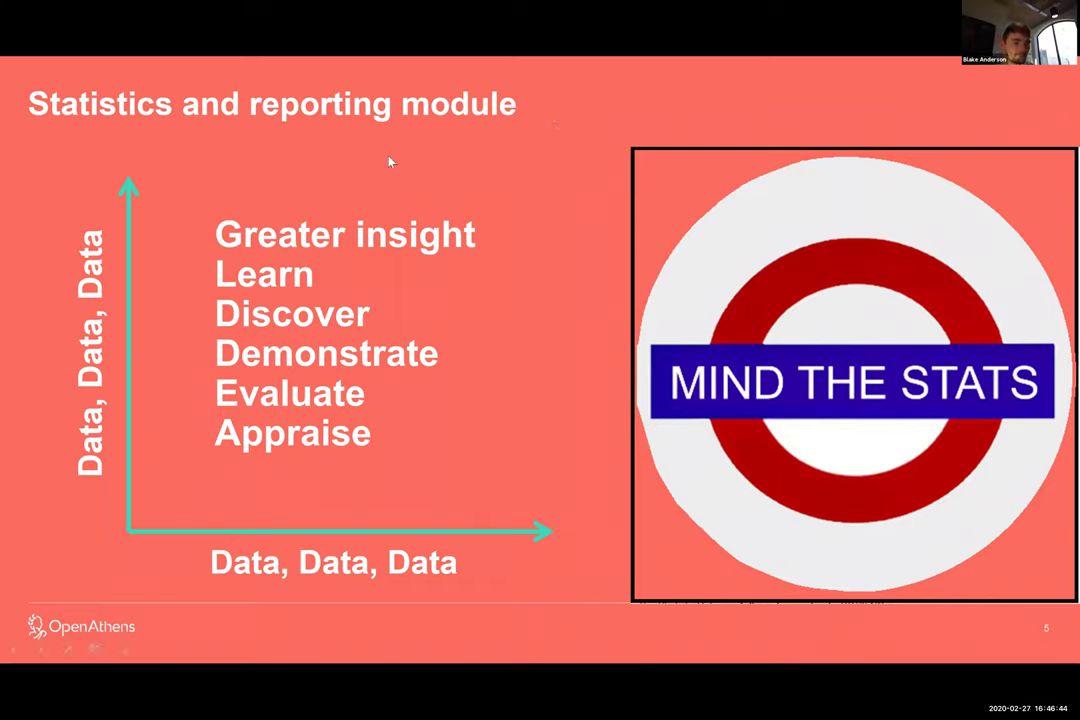
pyautogui.click(328, 188)
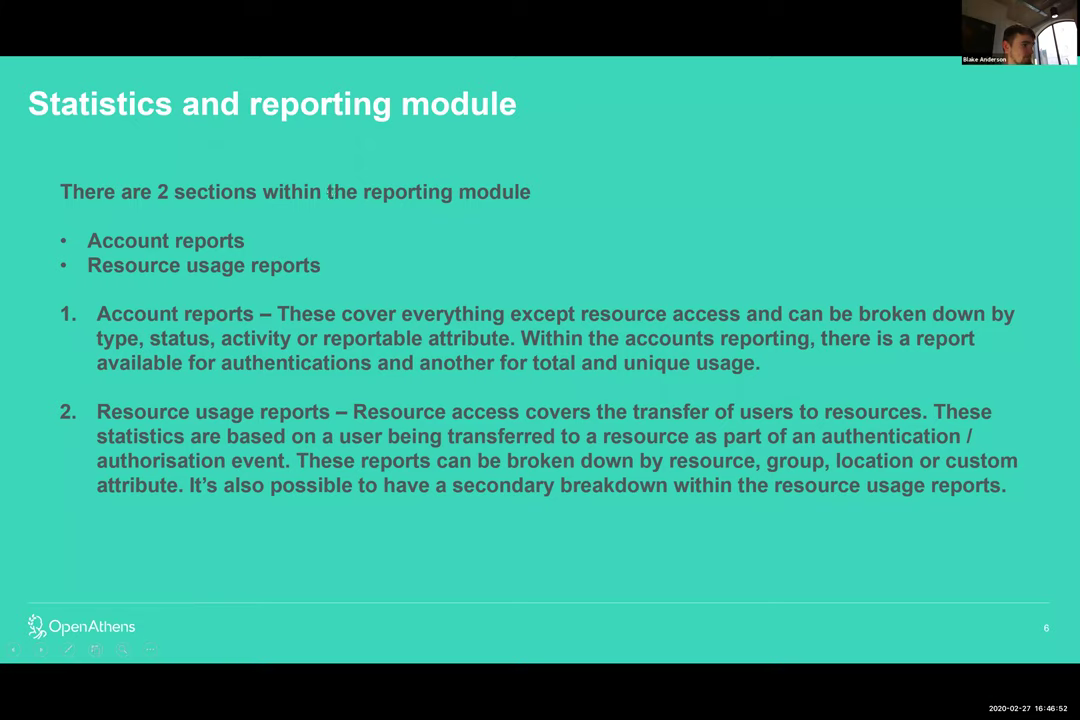
pyautogui.press('Right')
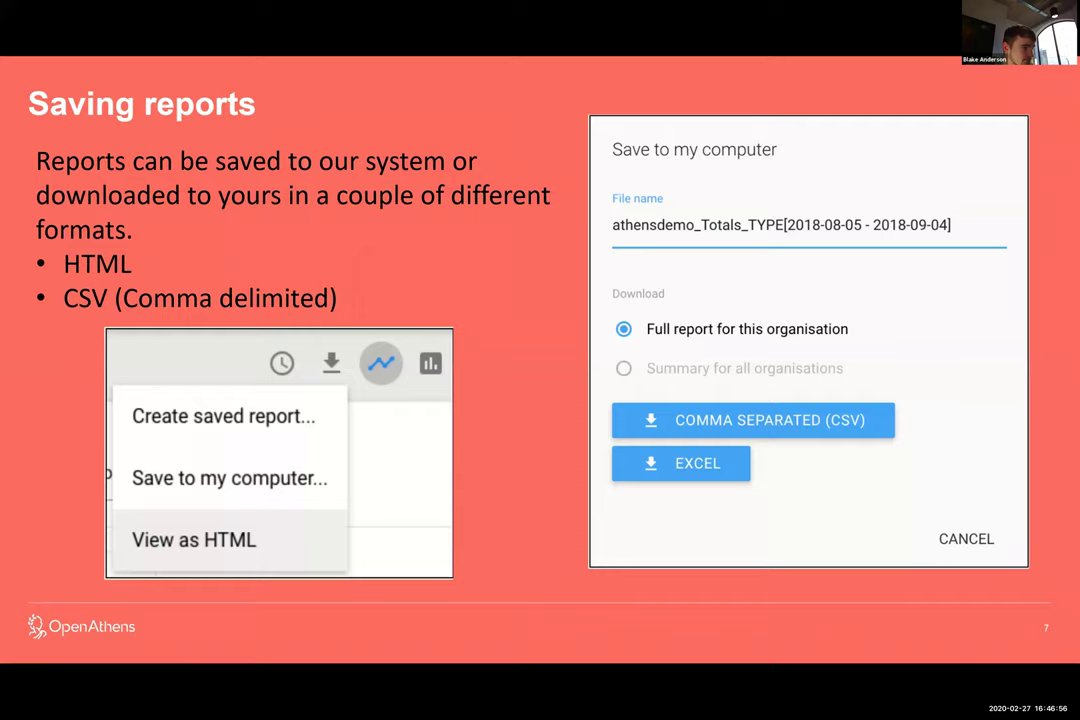
pyautogui.press('Right')
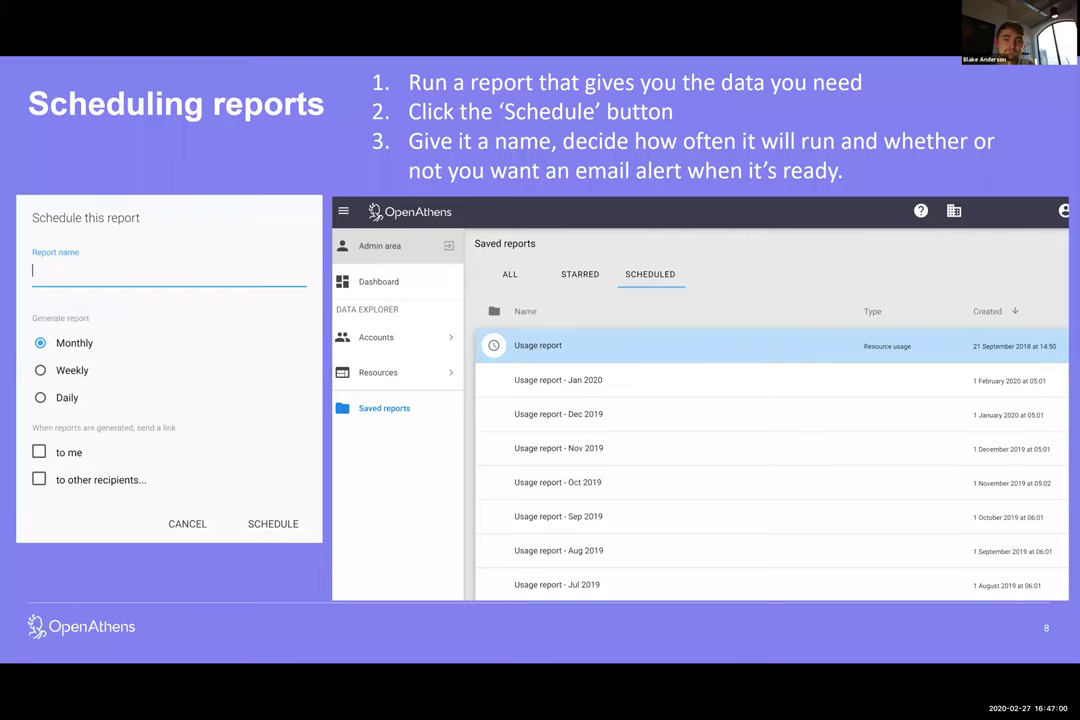
pyautogui.press('Right')
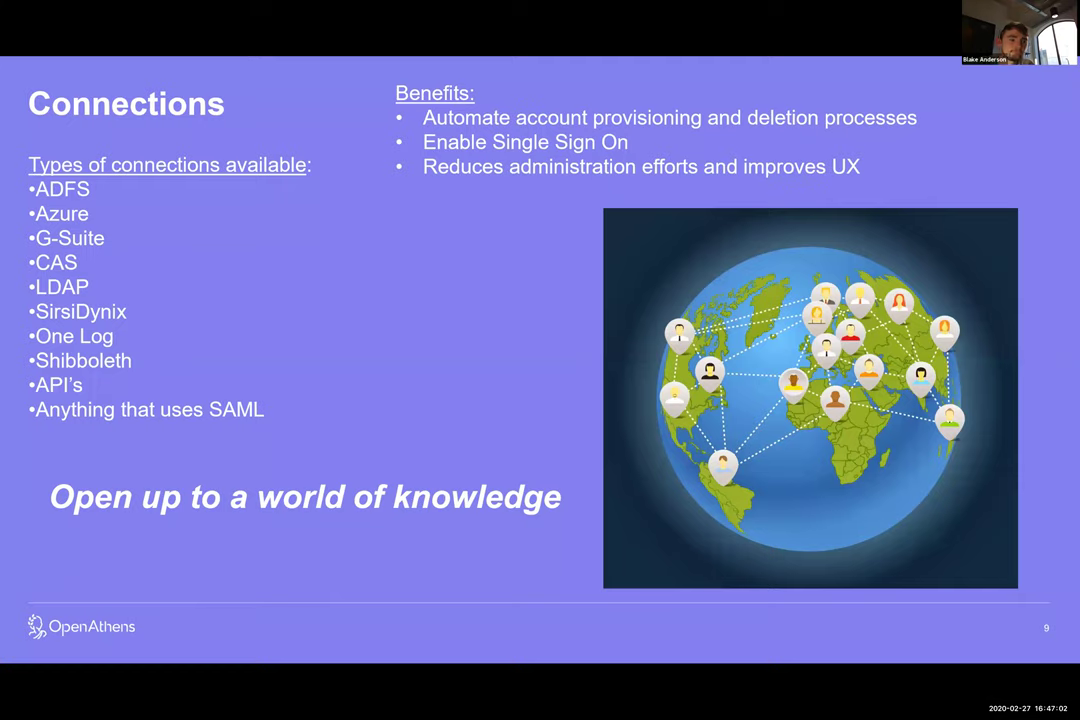